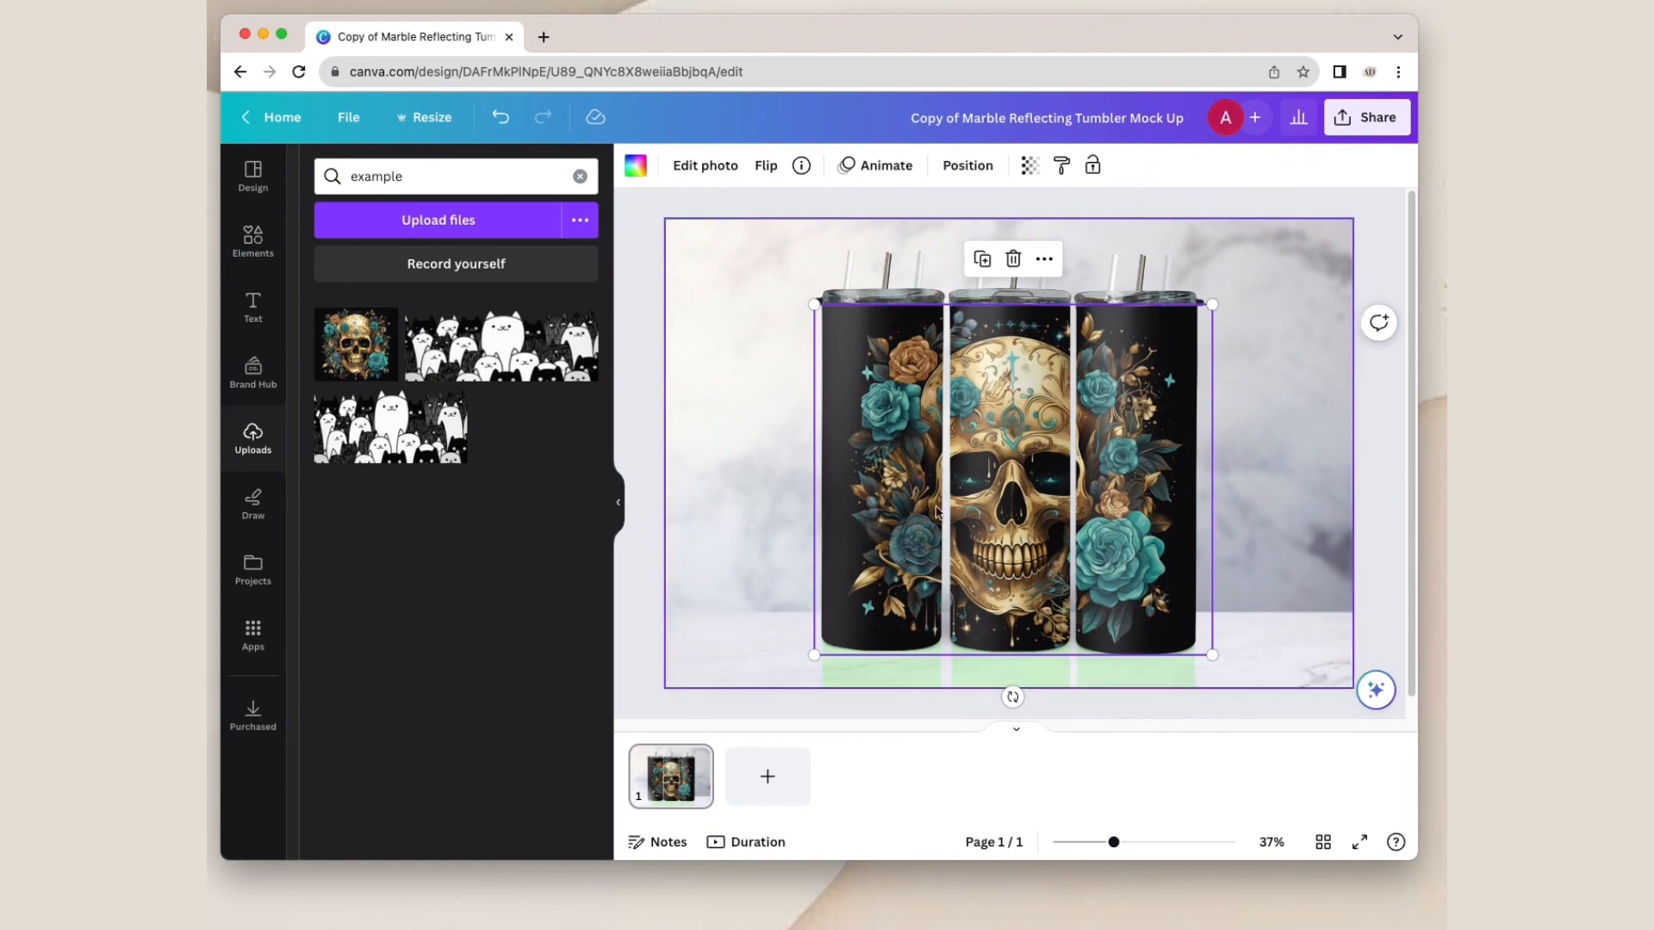
Step: Add the skull image to the page, flip it vertically and place it in the reflection frame below the tumblers
left_click(355, 349)
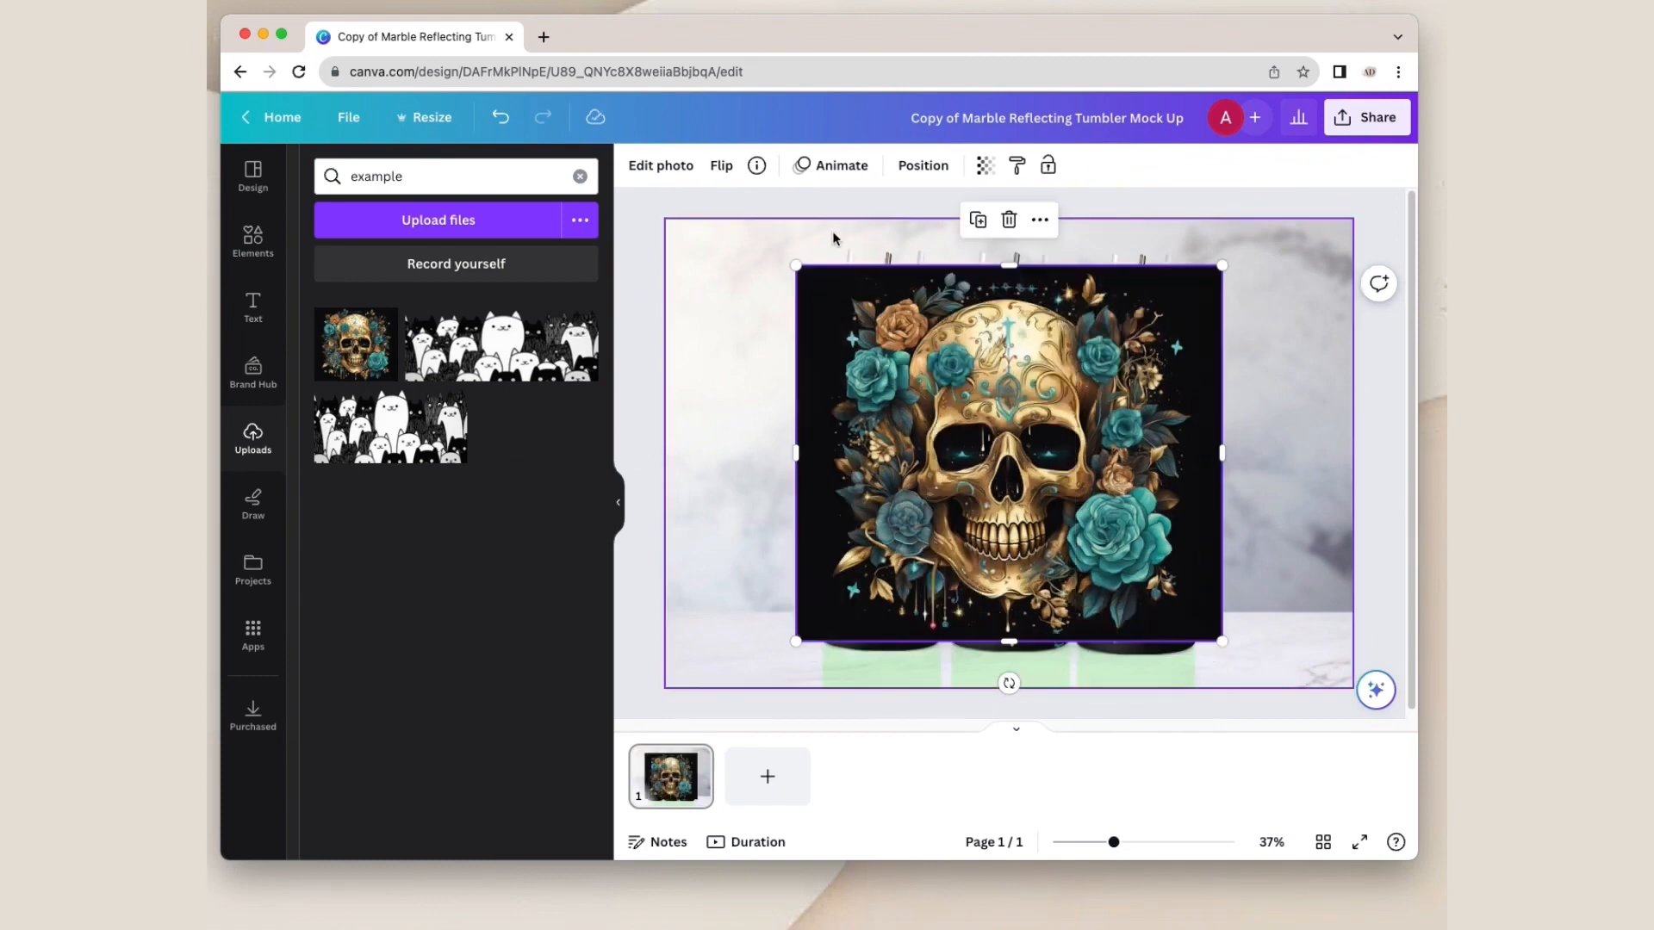
left_click(721, 165)
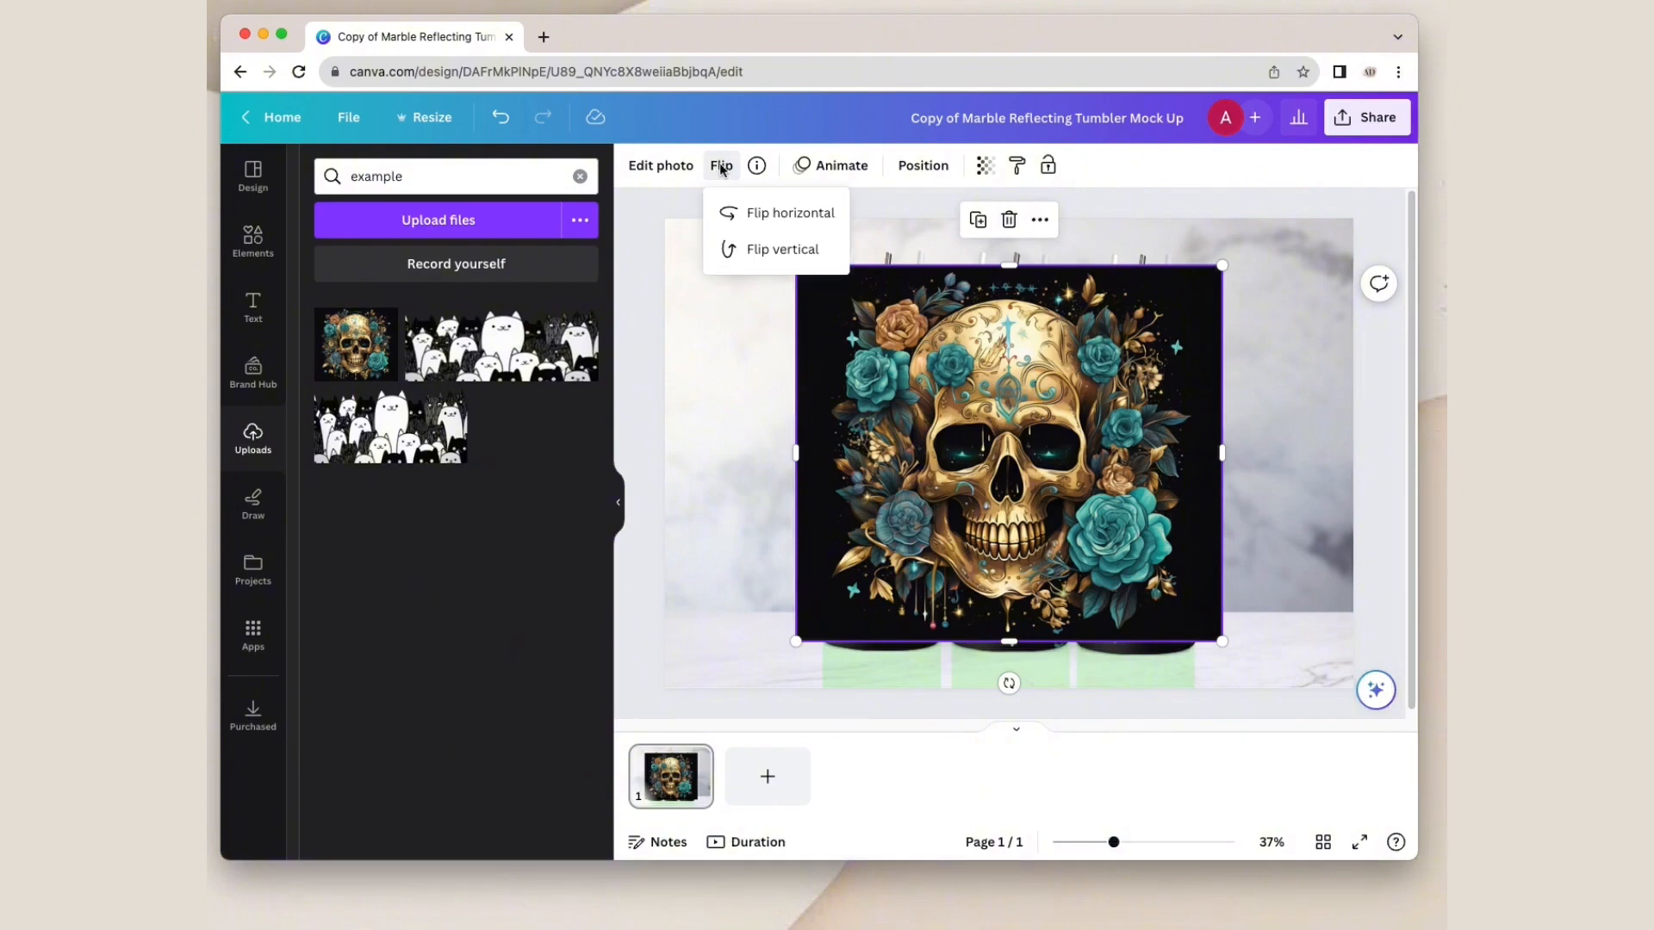
left_click(759, 249)
left_click(1004, 310)
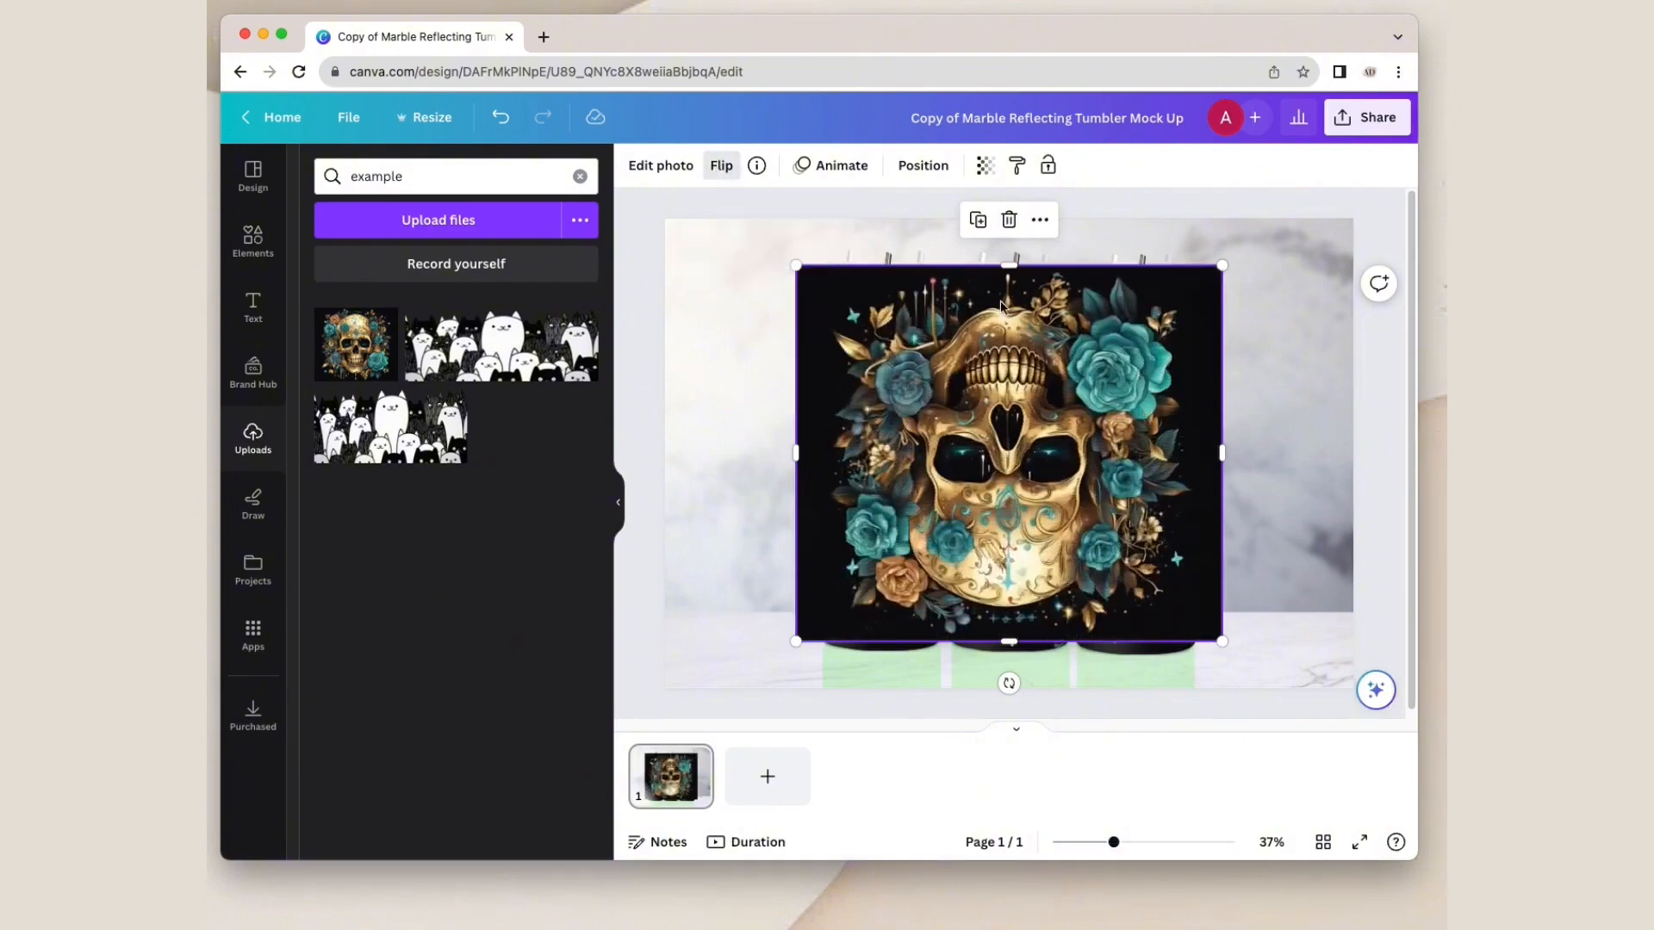
left_click_drag(1006, 303, 1019, 671)
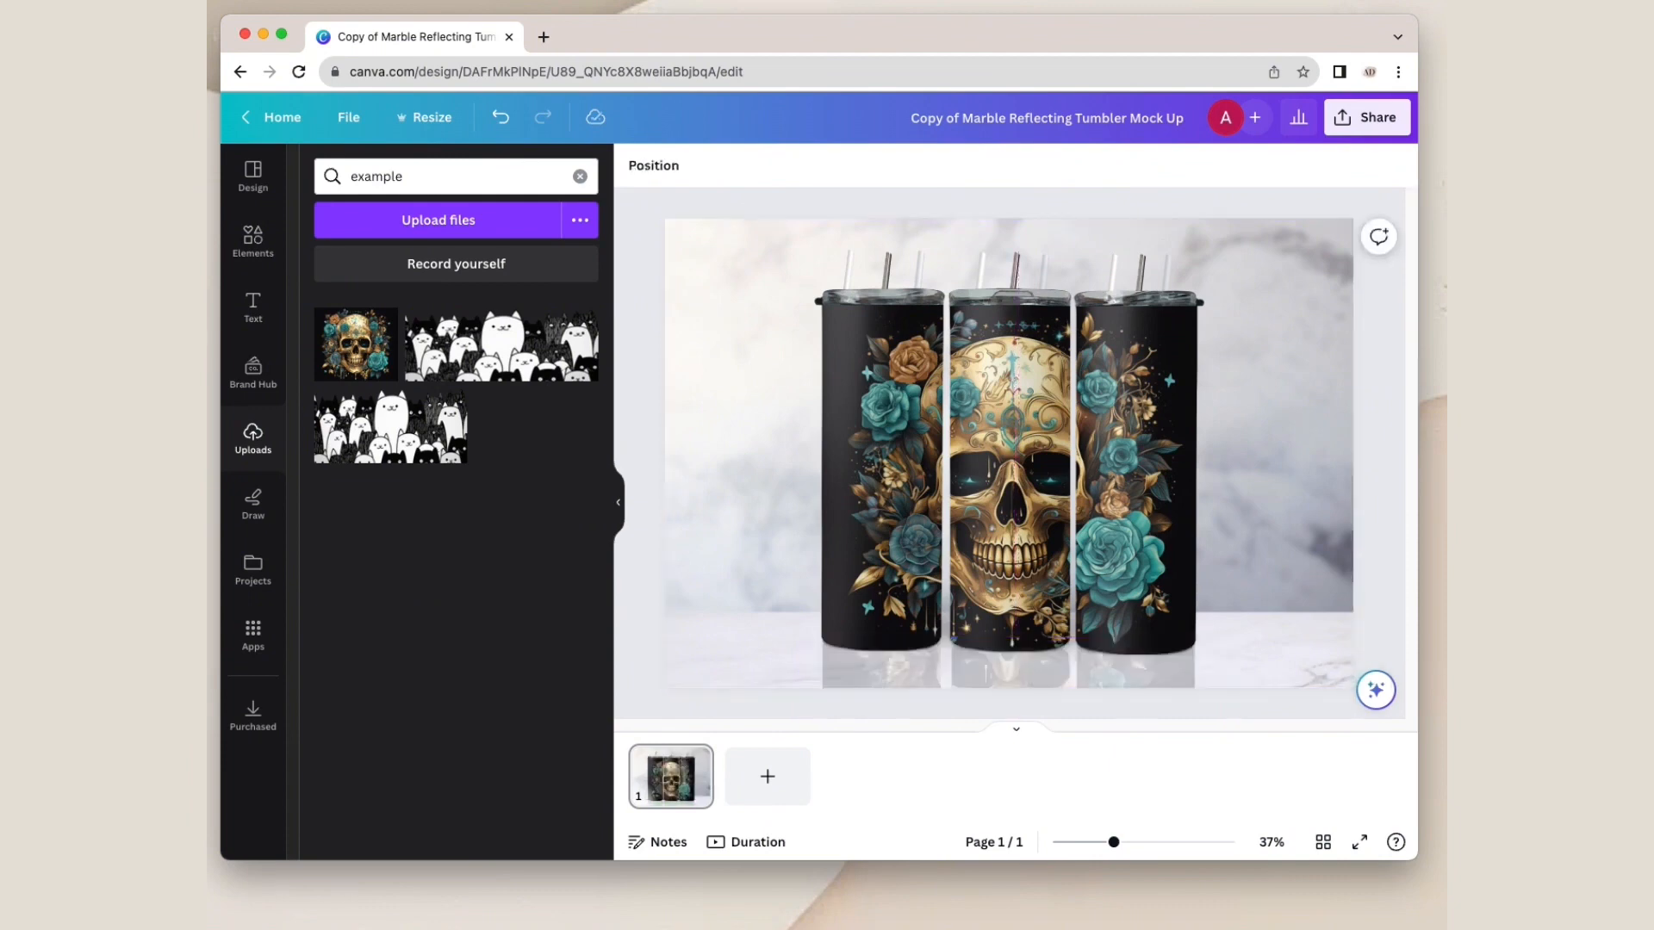
Step: Reposition the flipped skull image downward inside the reflection frame so it starts at the base of the tumblers
double_click(1001, 665)
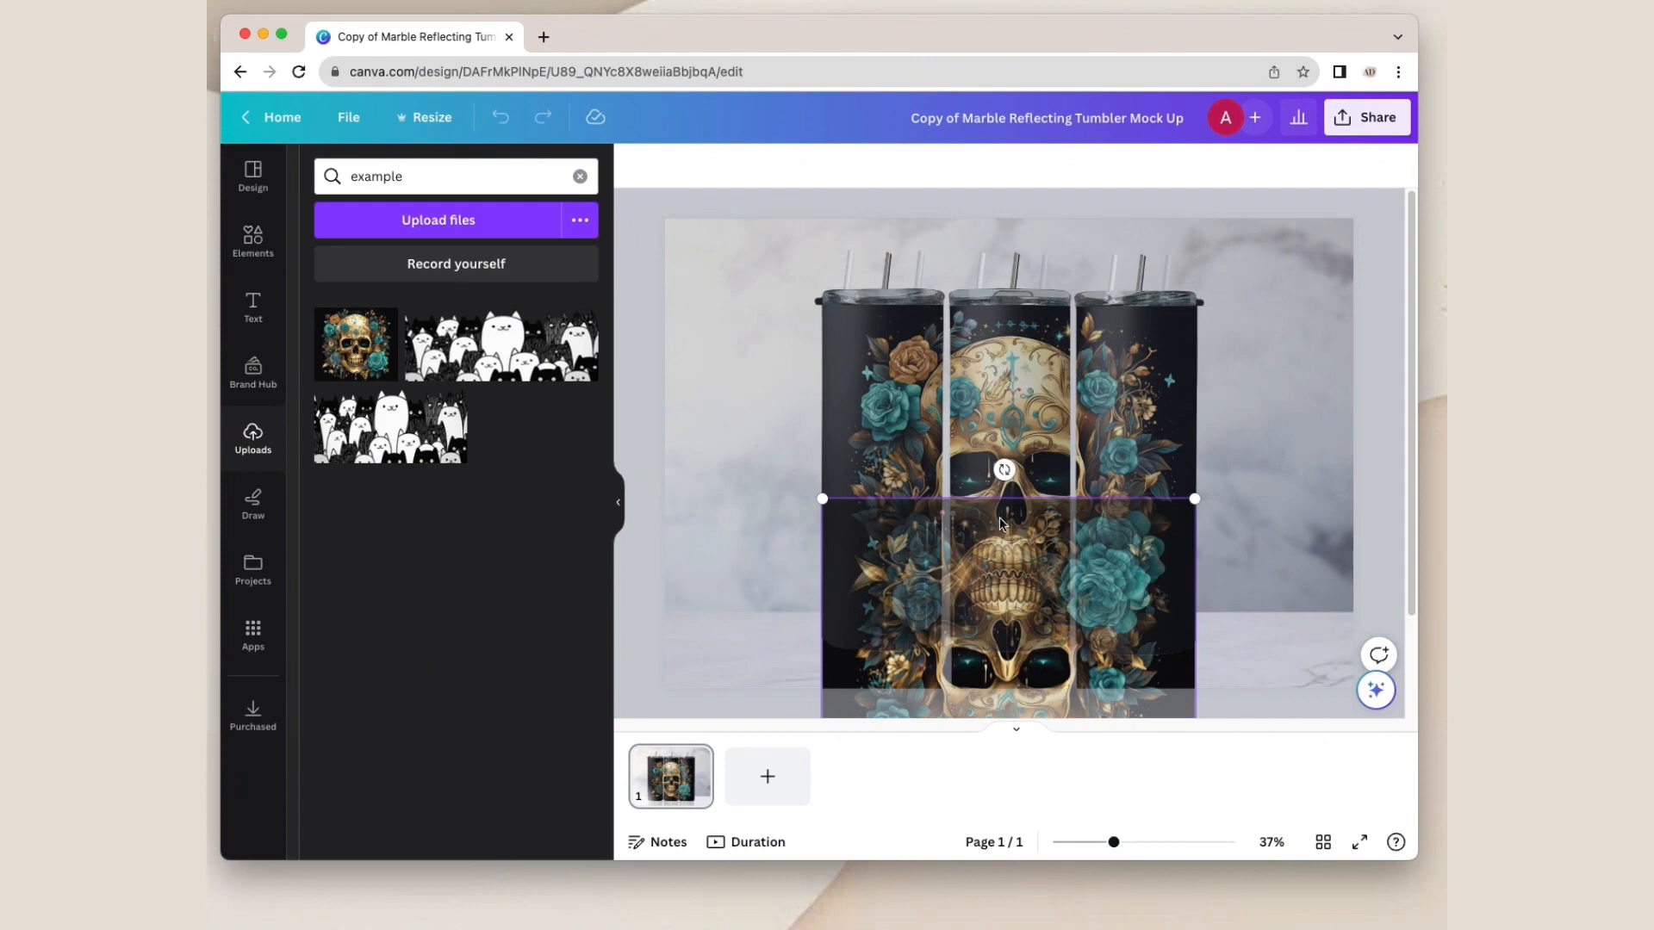
left_click_drag(1000, 524, 1000, 701)
left_click(1396, 475)
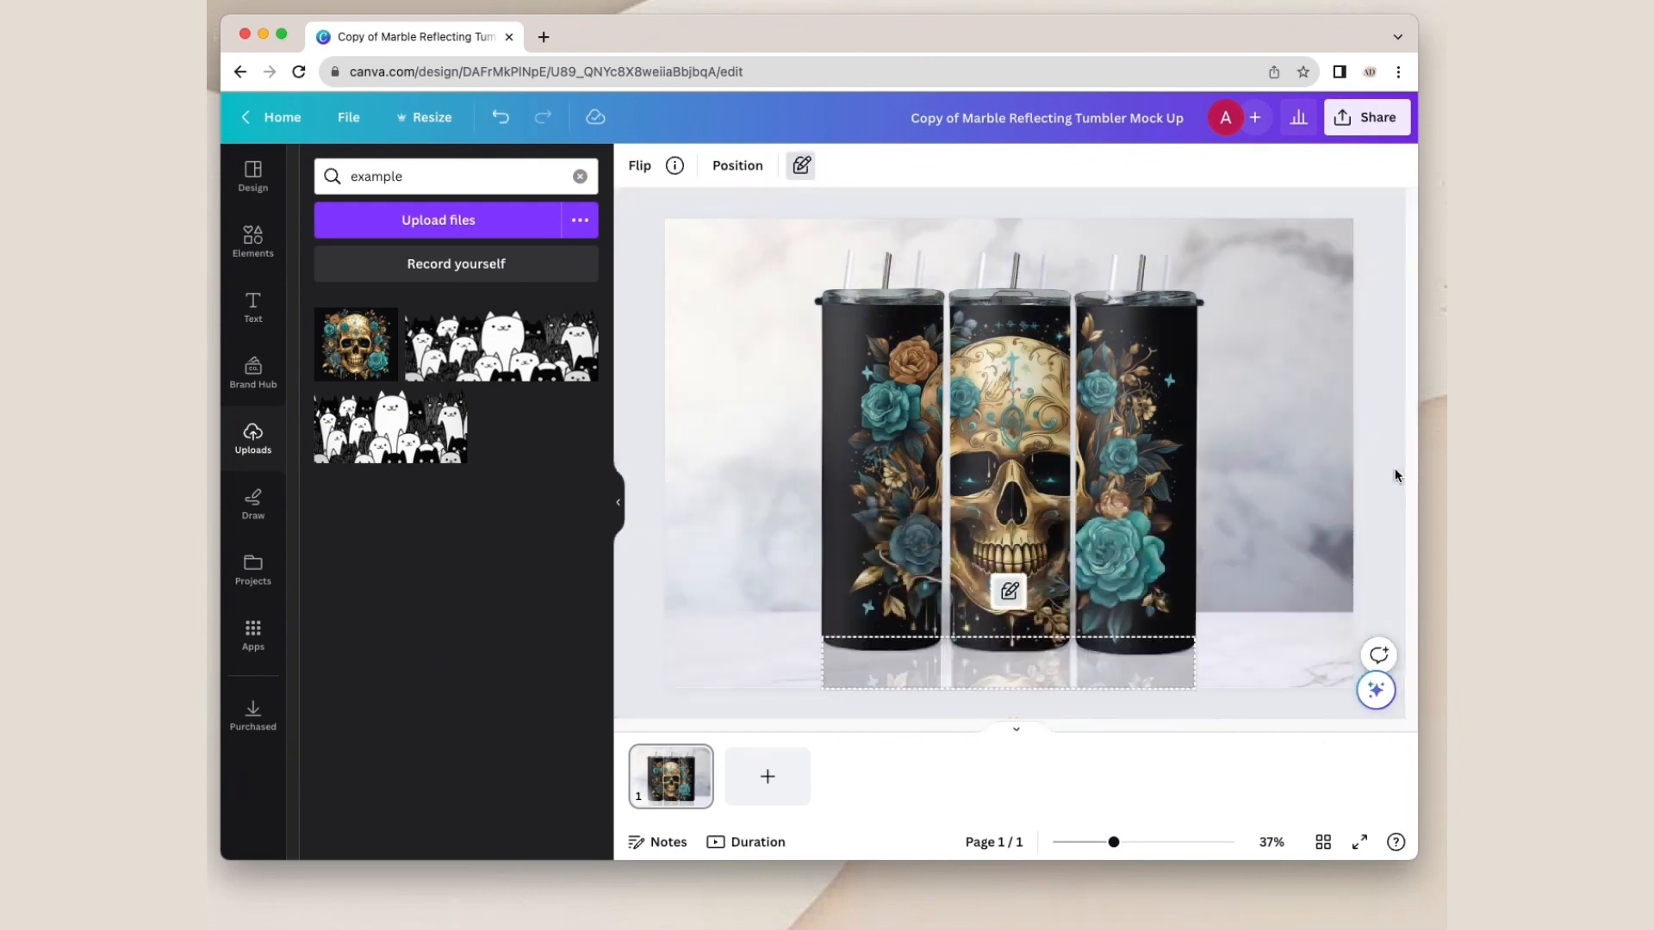
left_click(1397, 274)
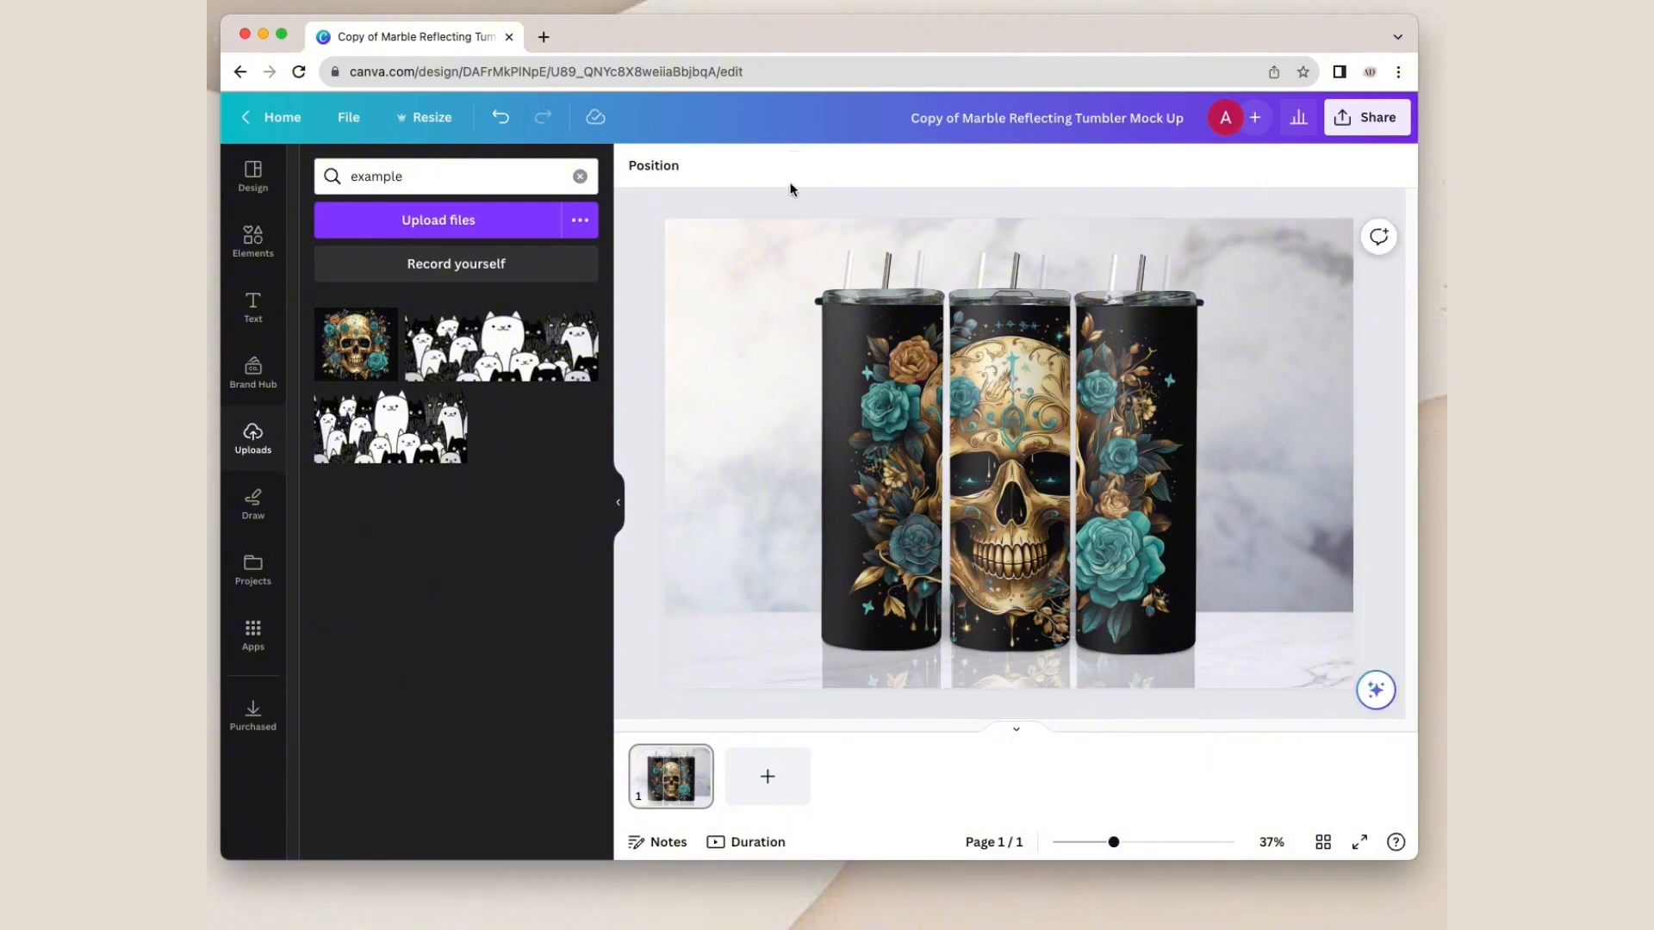
Step: Select the three-tumbler shading layer just above the skull artwork and set its transparency to 50
left_click(671, 168)
scroll(405, 546, "down", 5)
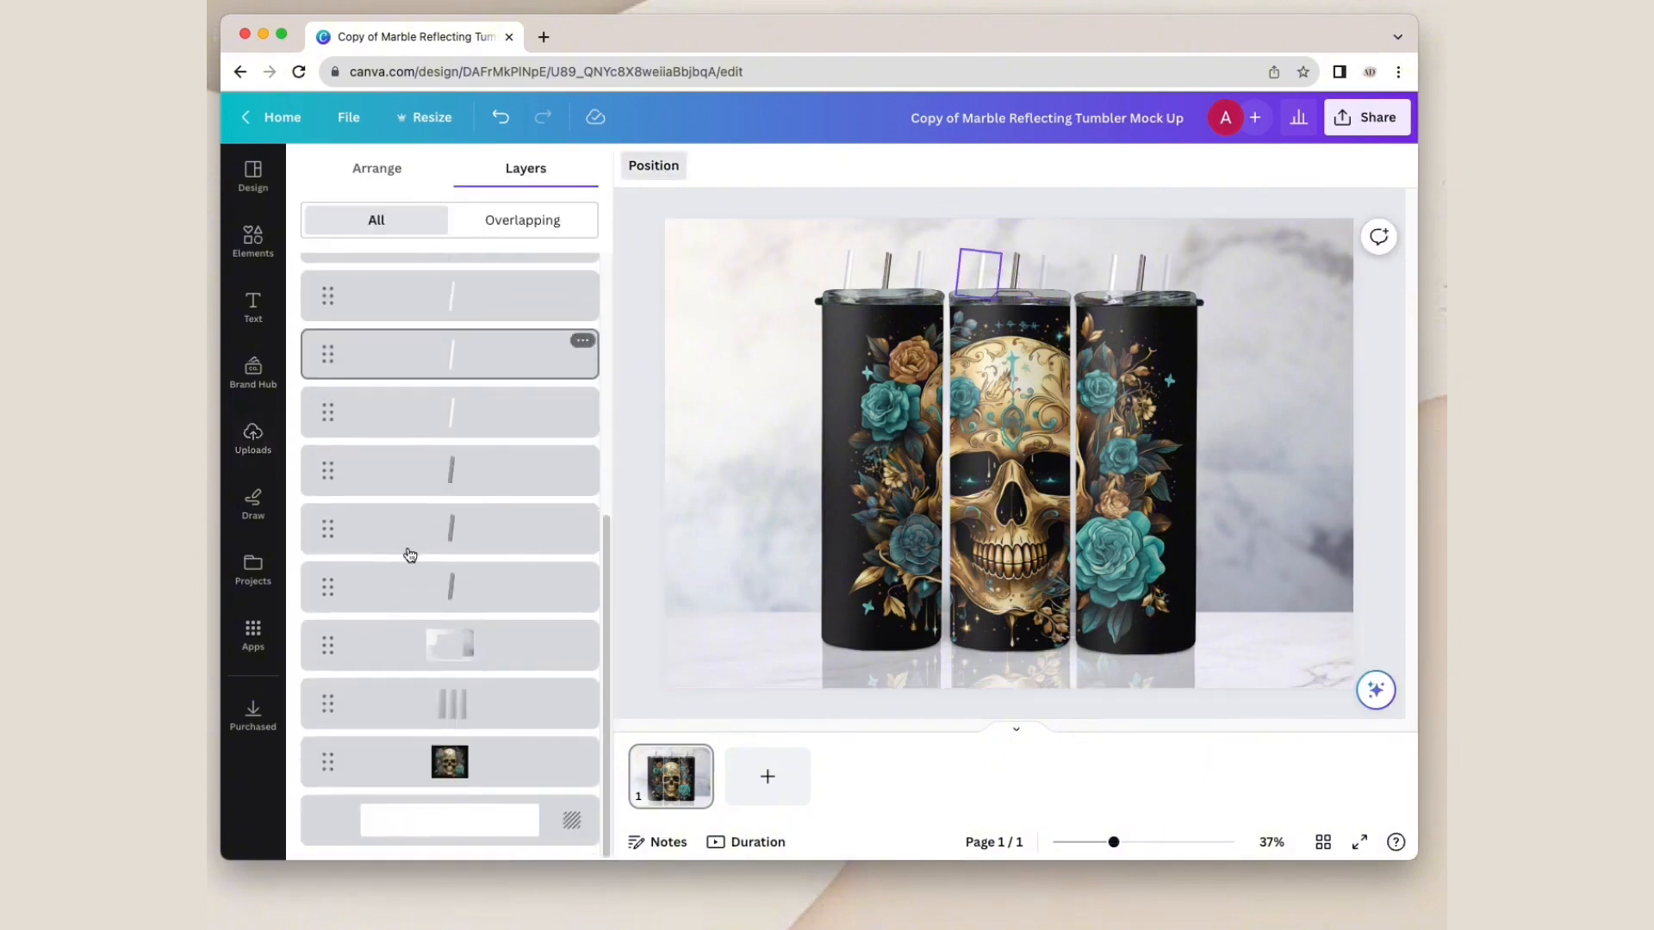
left_click(456, 705)
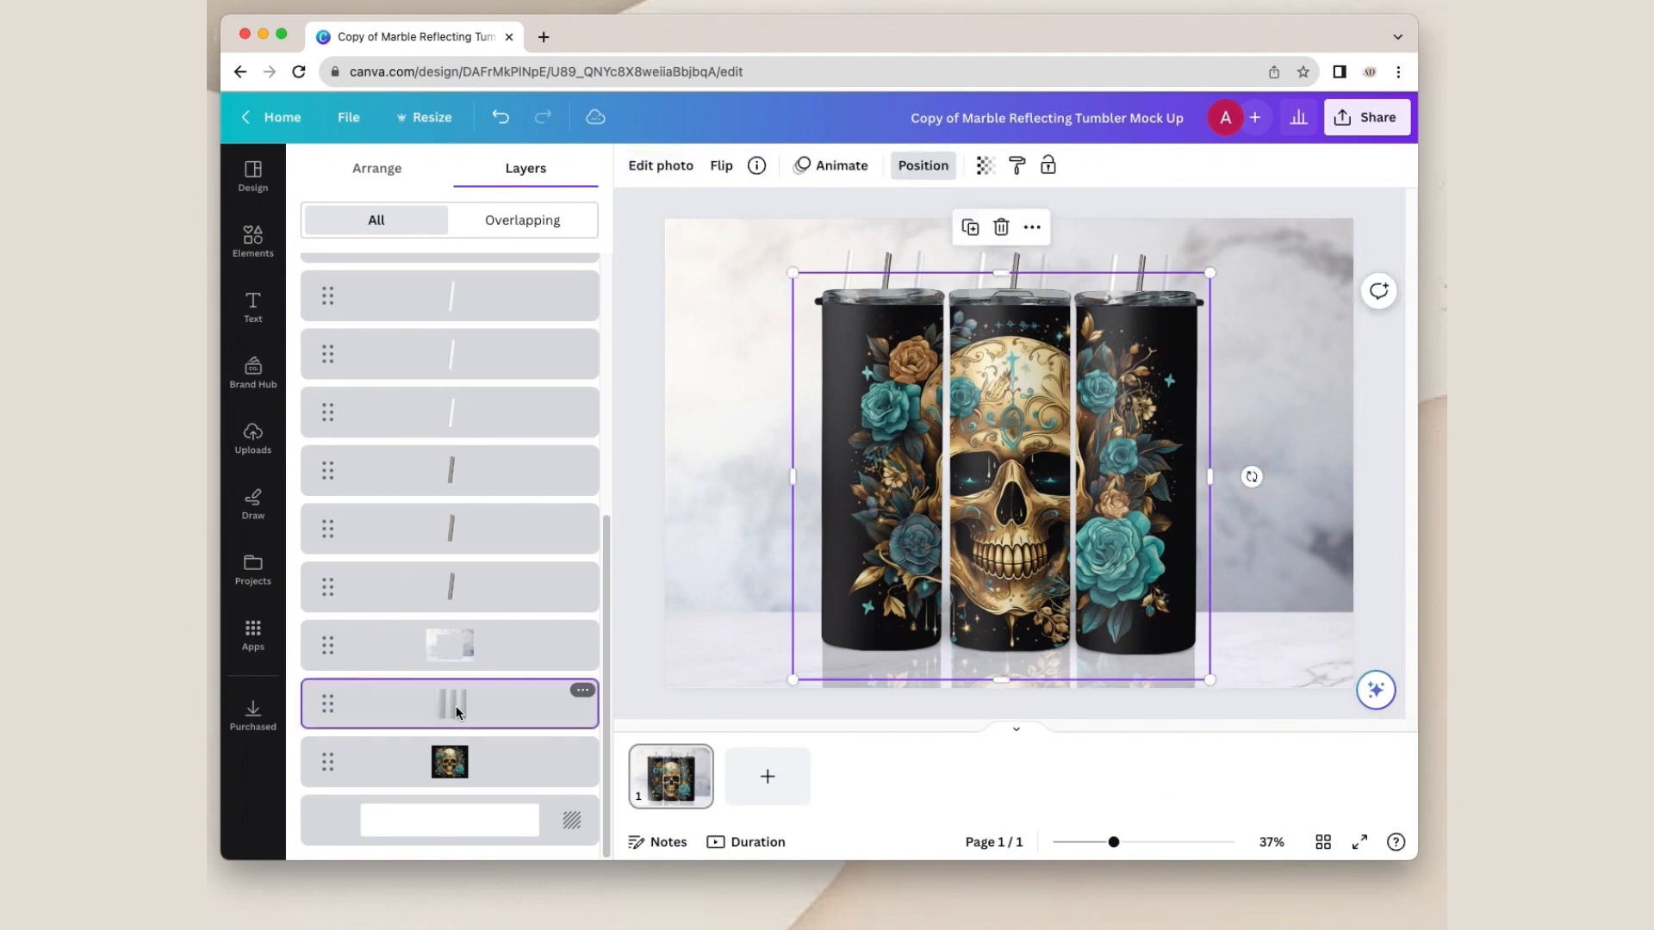
left_click(980, 167)
mouse_move(899, 242)
left_mouse_down()
mouse_move(979, 244)
mouse_move(839, 244)
mouse_move(900, 248)
left_mouse_up()
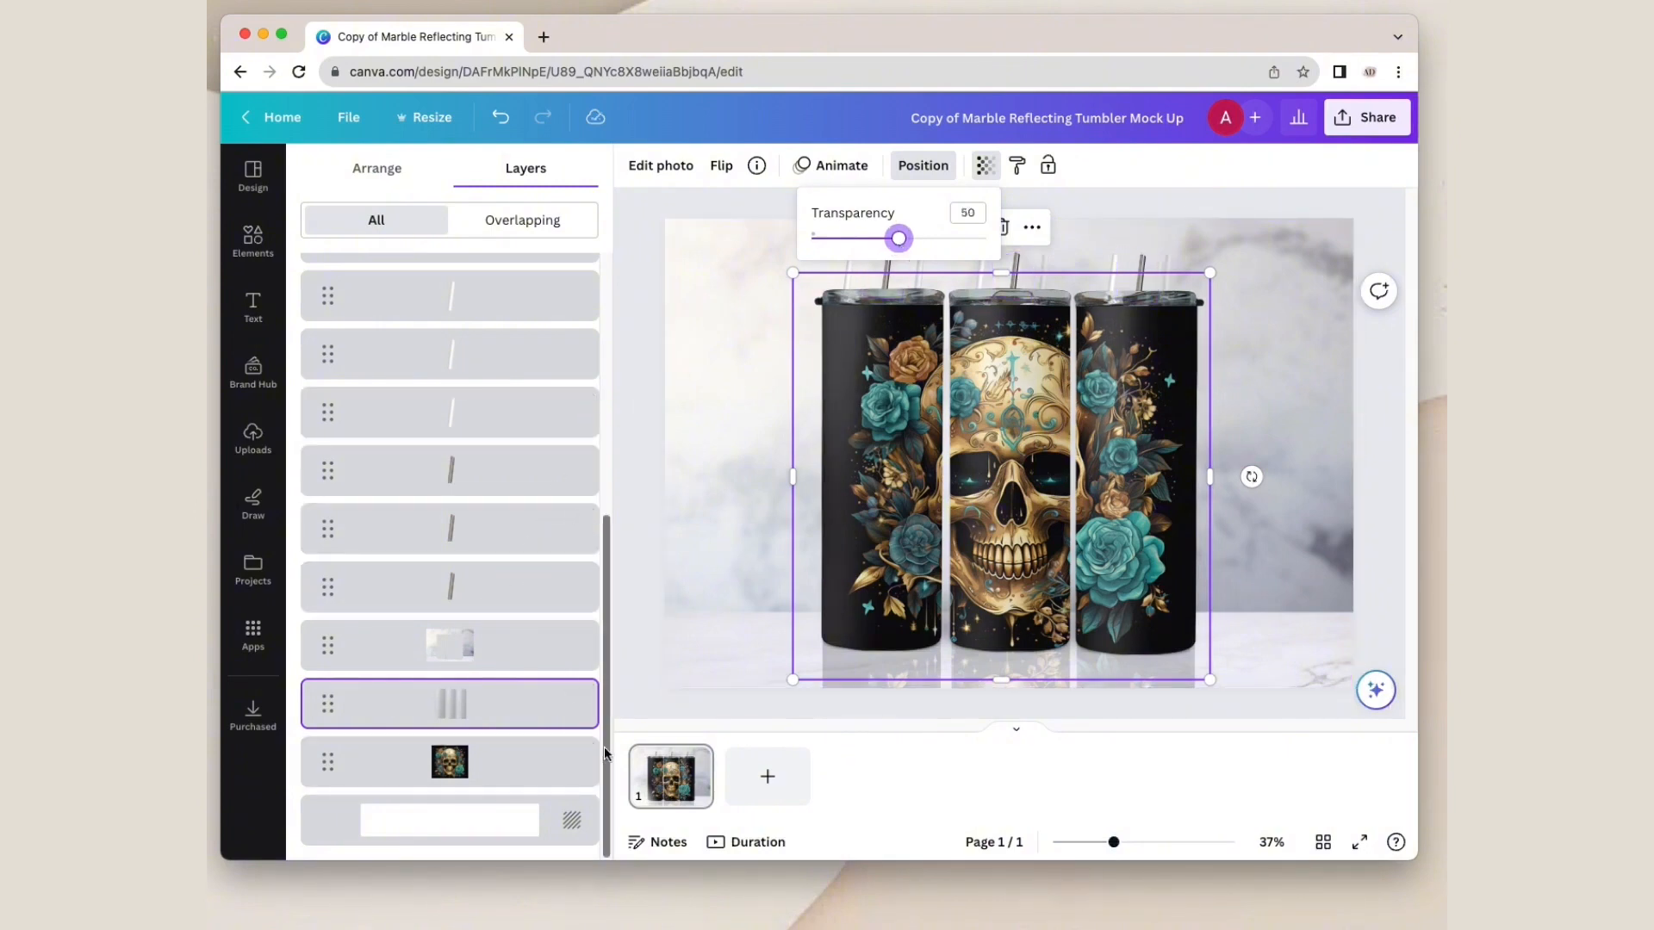
Step: Select the locked reflection layer and unlock it completely for editing
left_click_drag(605, 754, 612, 492)
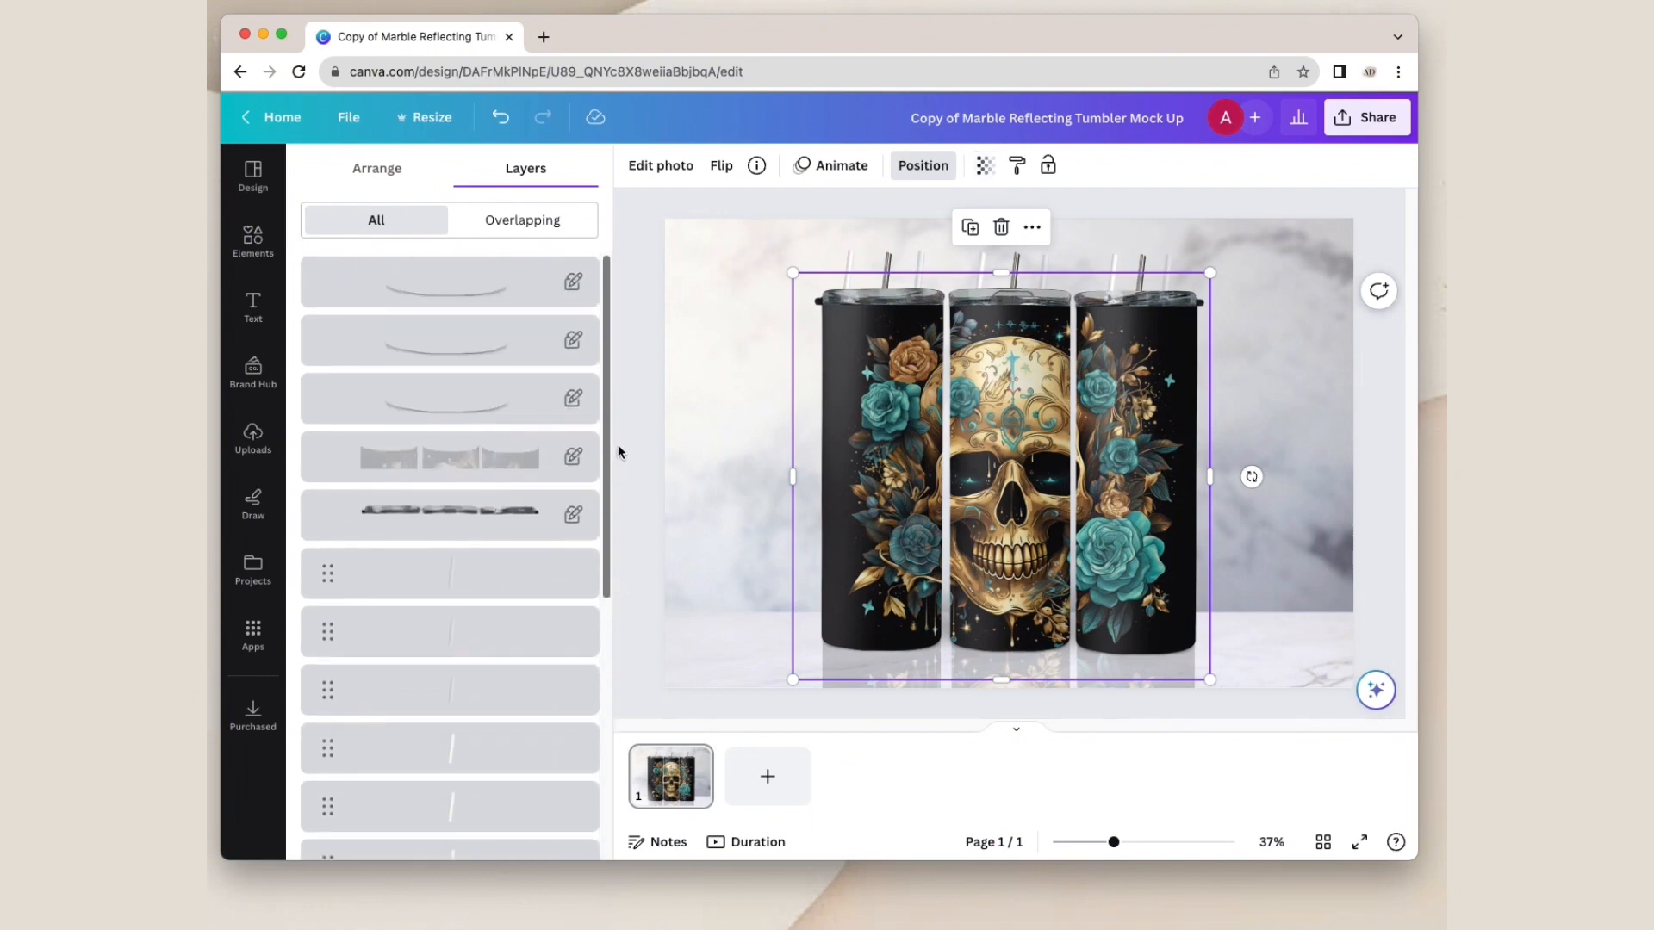
left_click(444, 466)
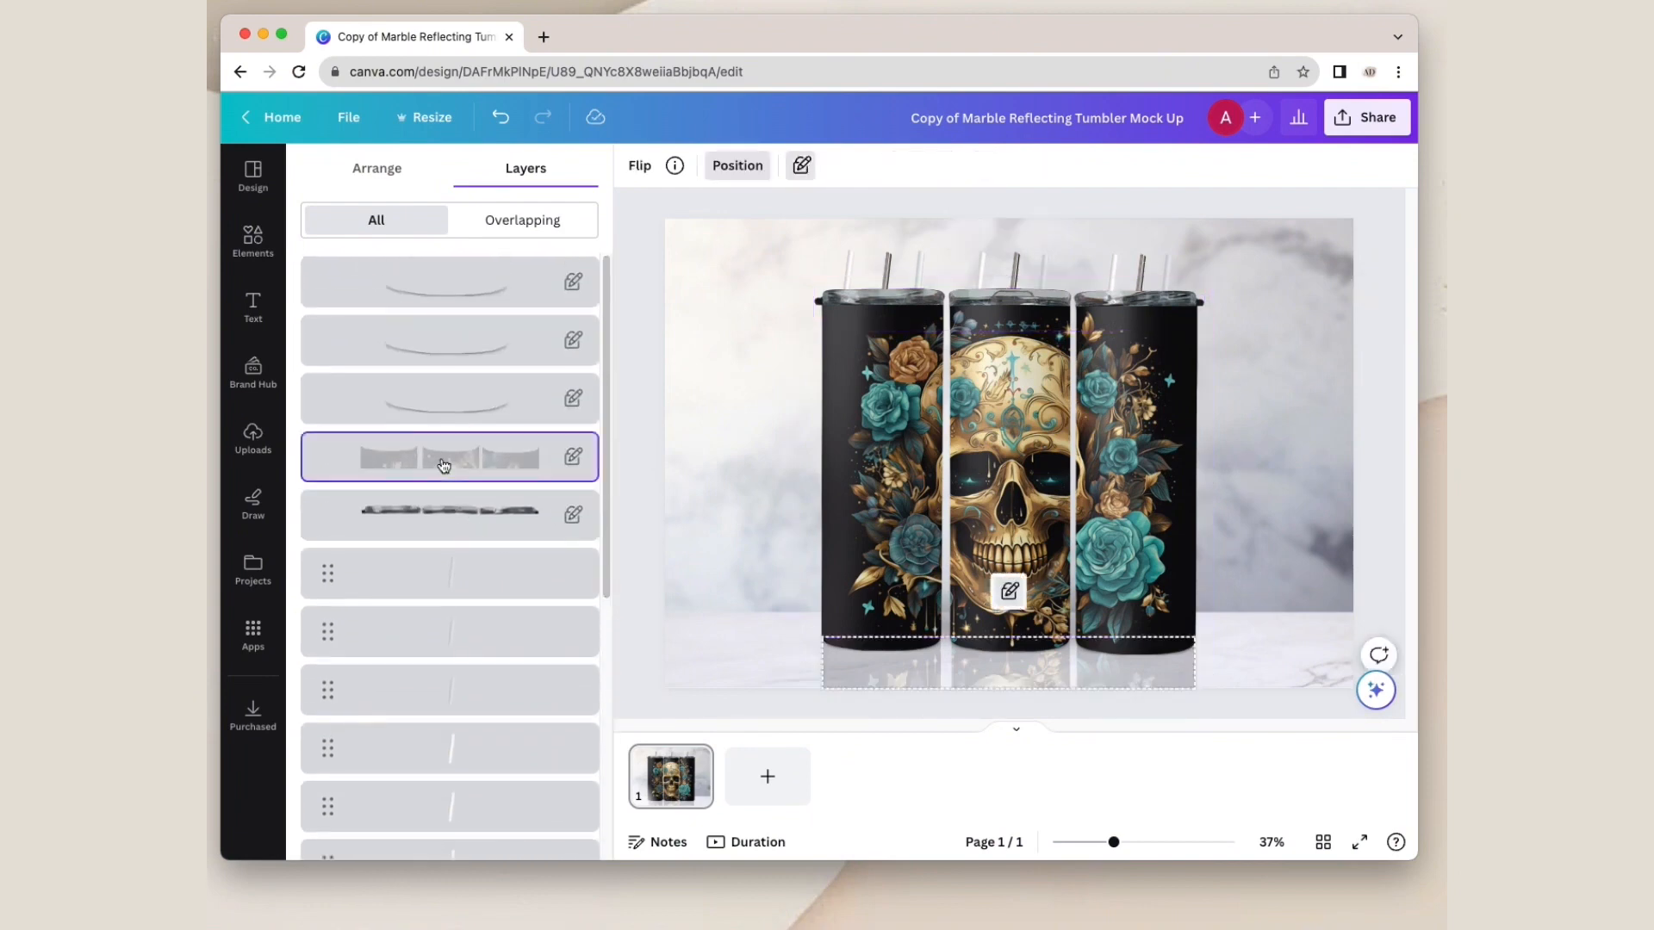
left_click(797, 168)
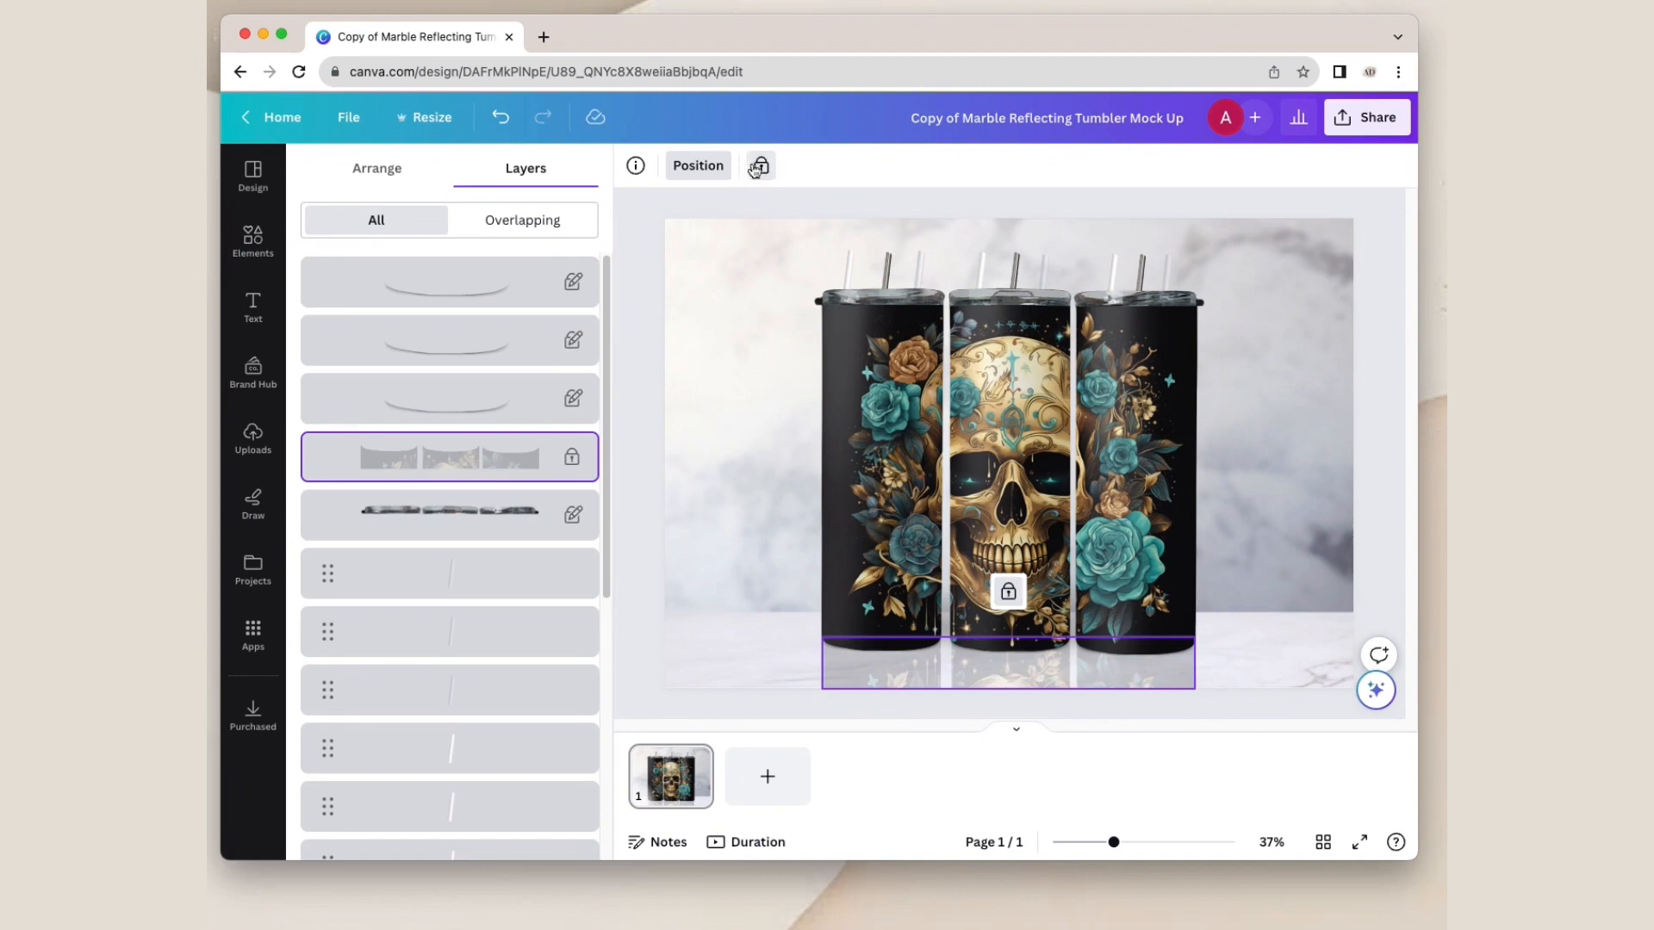
left_click(760, 168)
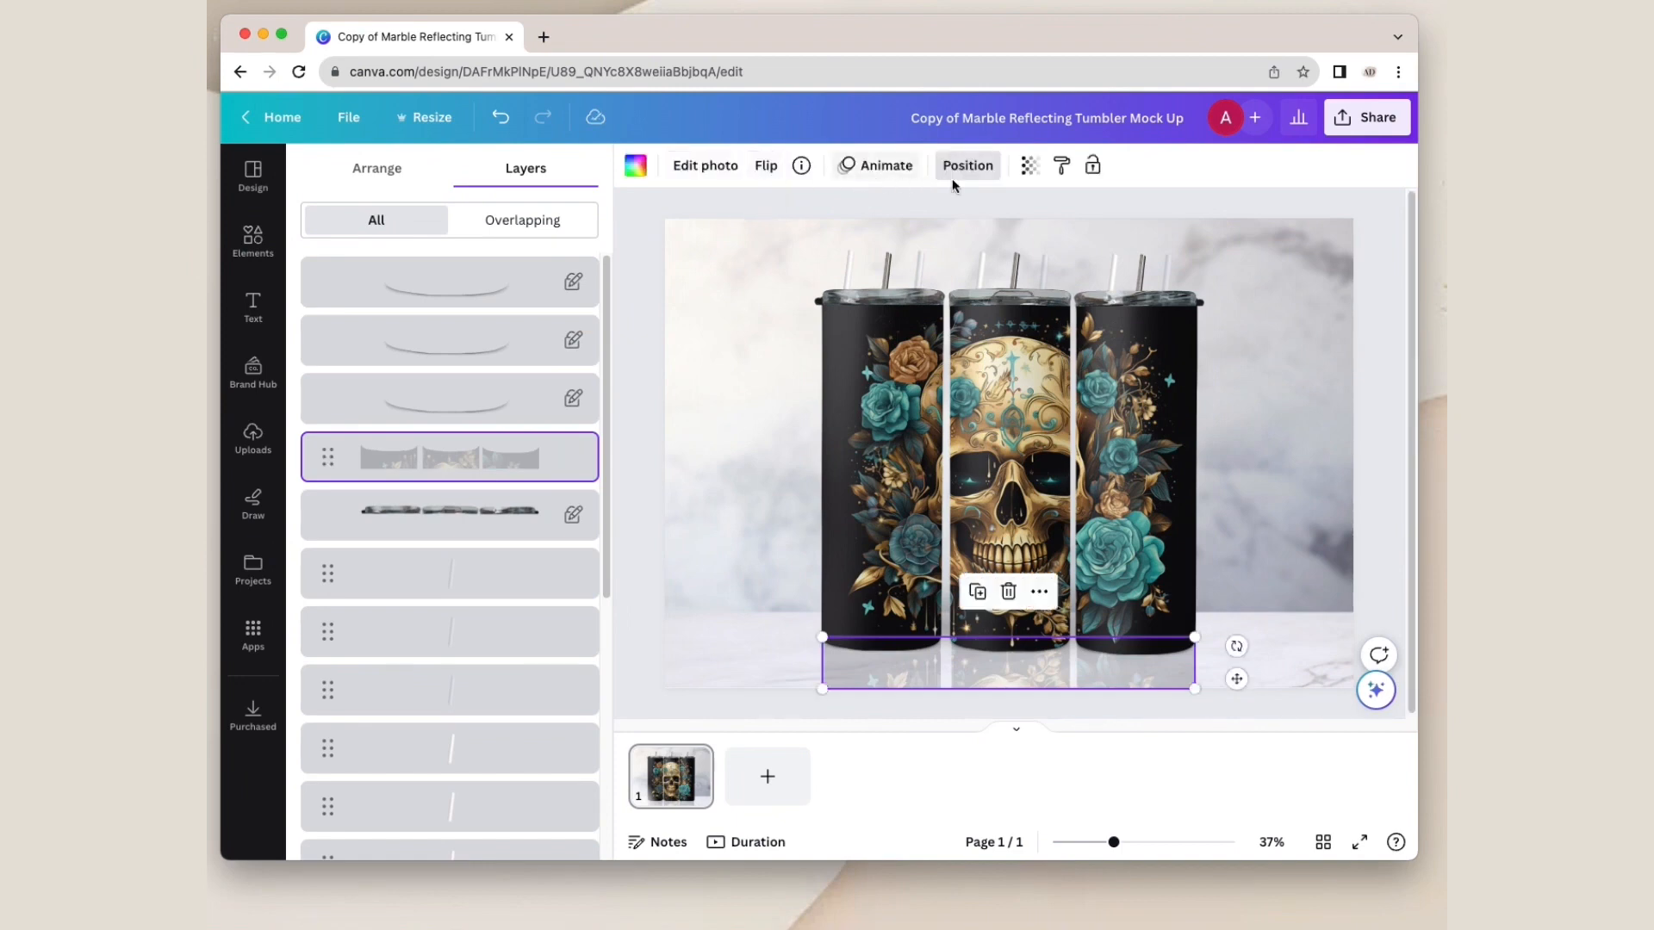
Step: Lower the transparency value of the reflection layer to make the reflection fainter, and deselect it
left_click(1028, 172)
mouse_move(901, 238)
left_mouse_down()
mouse_move(939, 236)
mouse_move(880, 246)
left_mouse_up()
left_click(1273, 180)
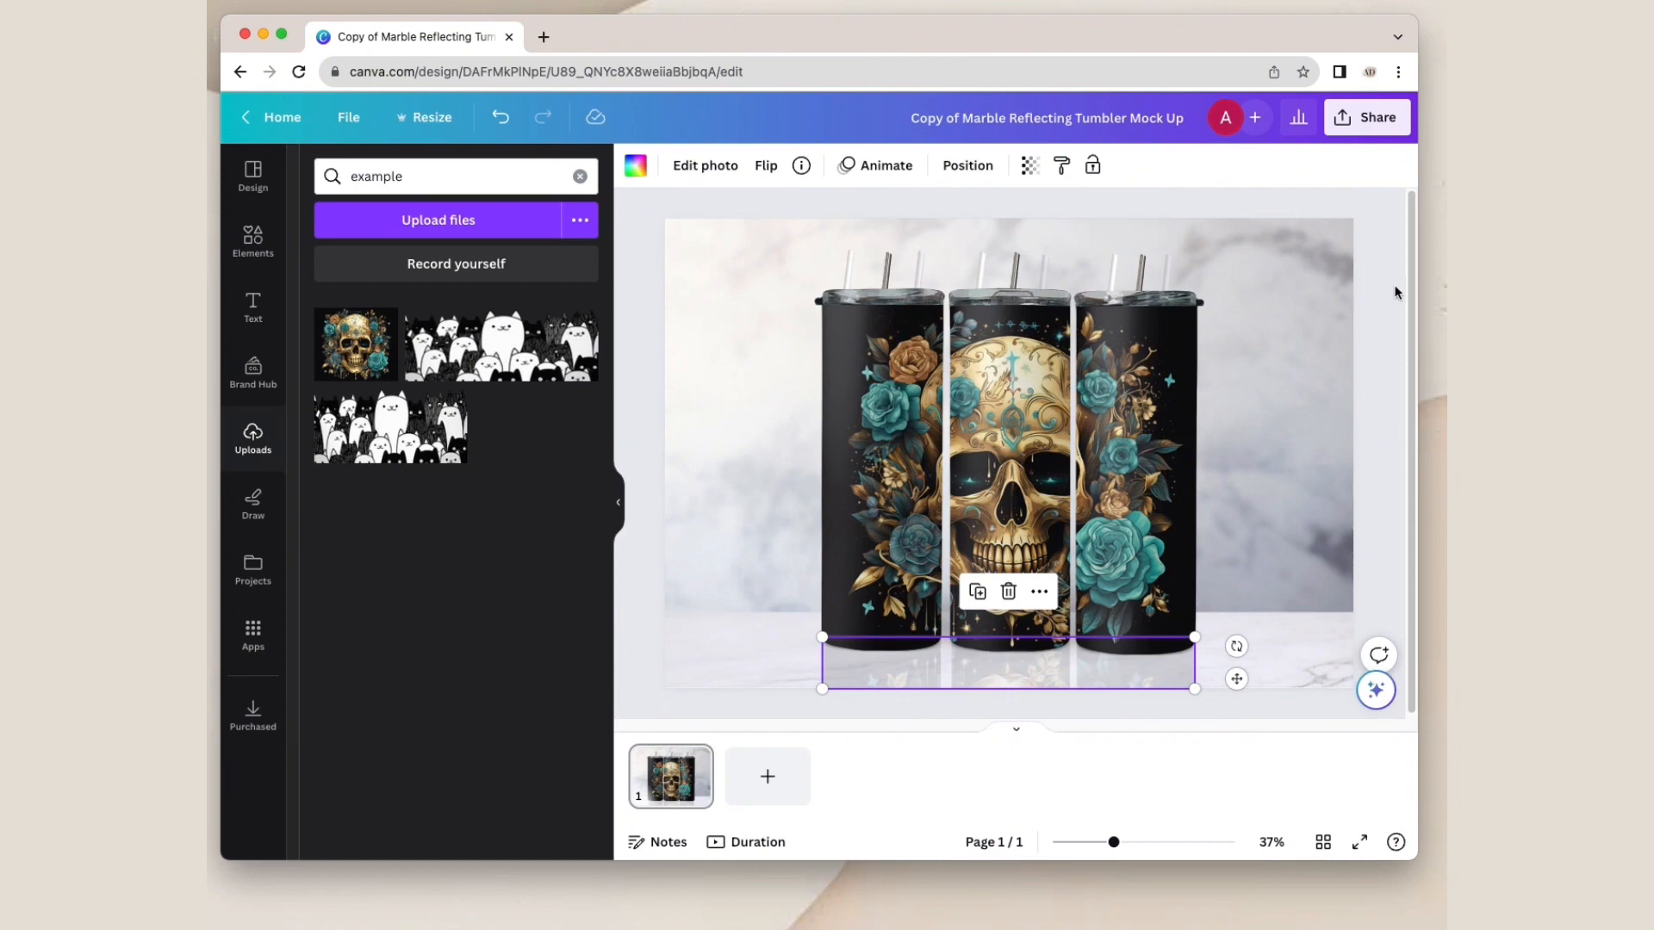
left_click(1396, 293)
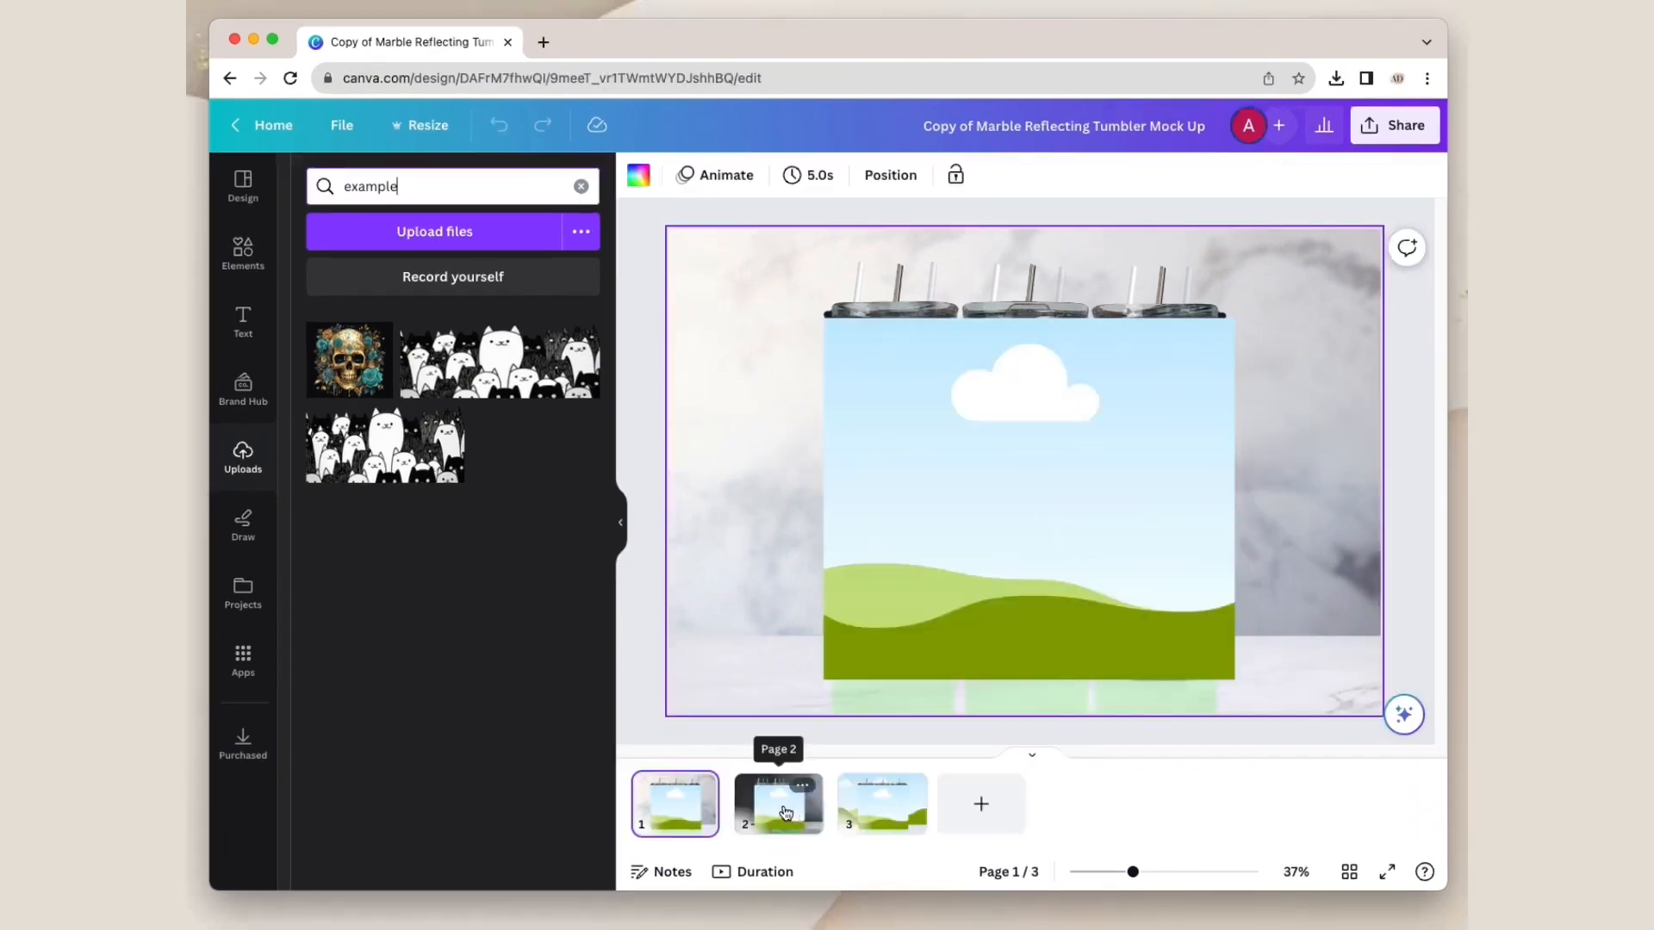
Step: On page 3 of the three-page mockup, fill the tumbler frame with the skull image and send it to the back
left_click(784, 810)
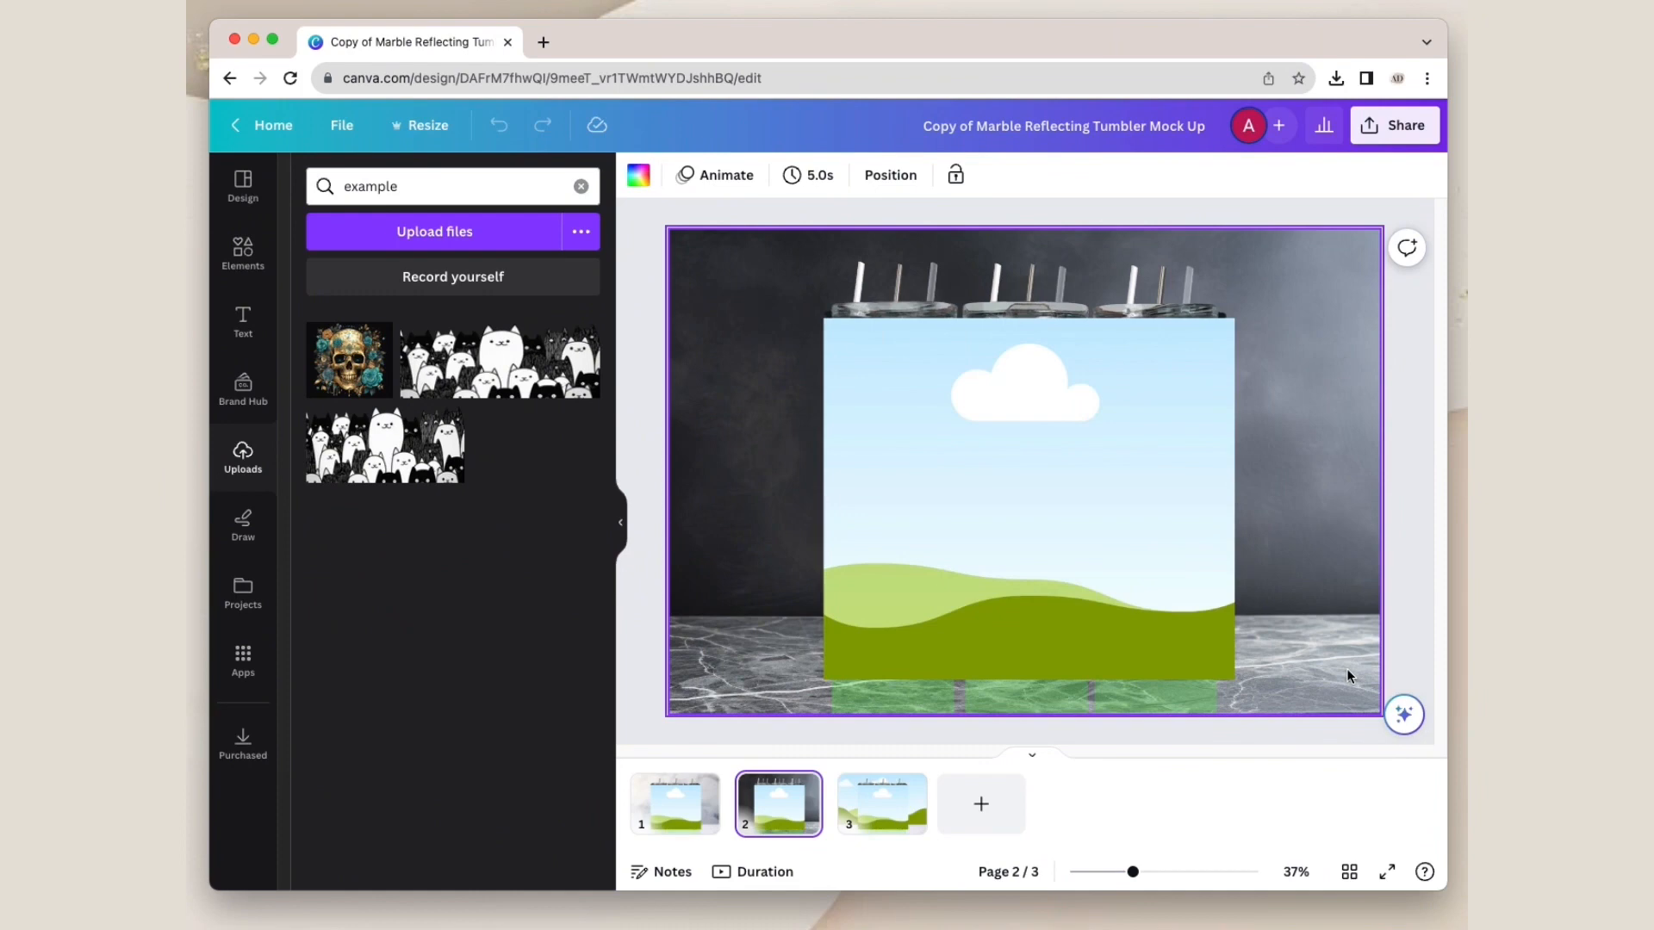
left_click(865, 812)
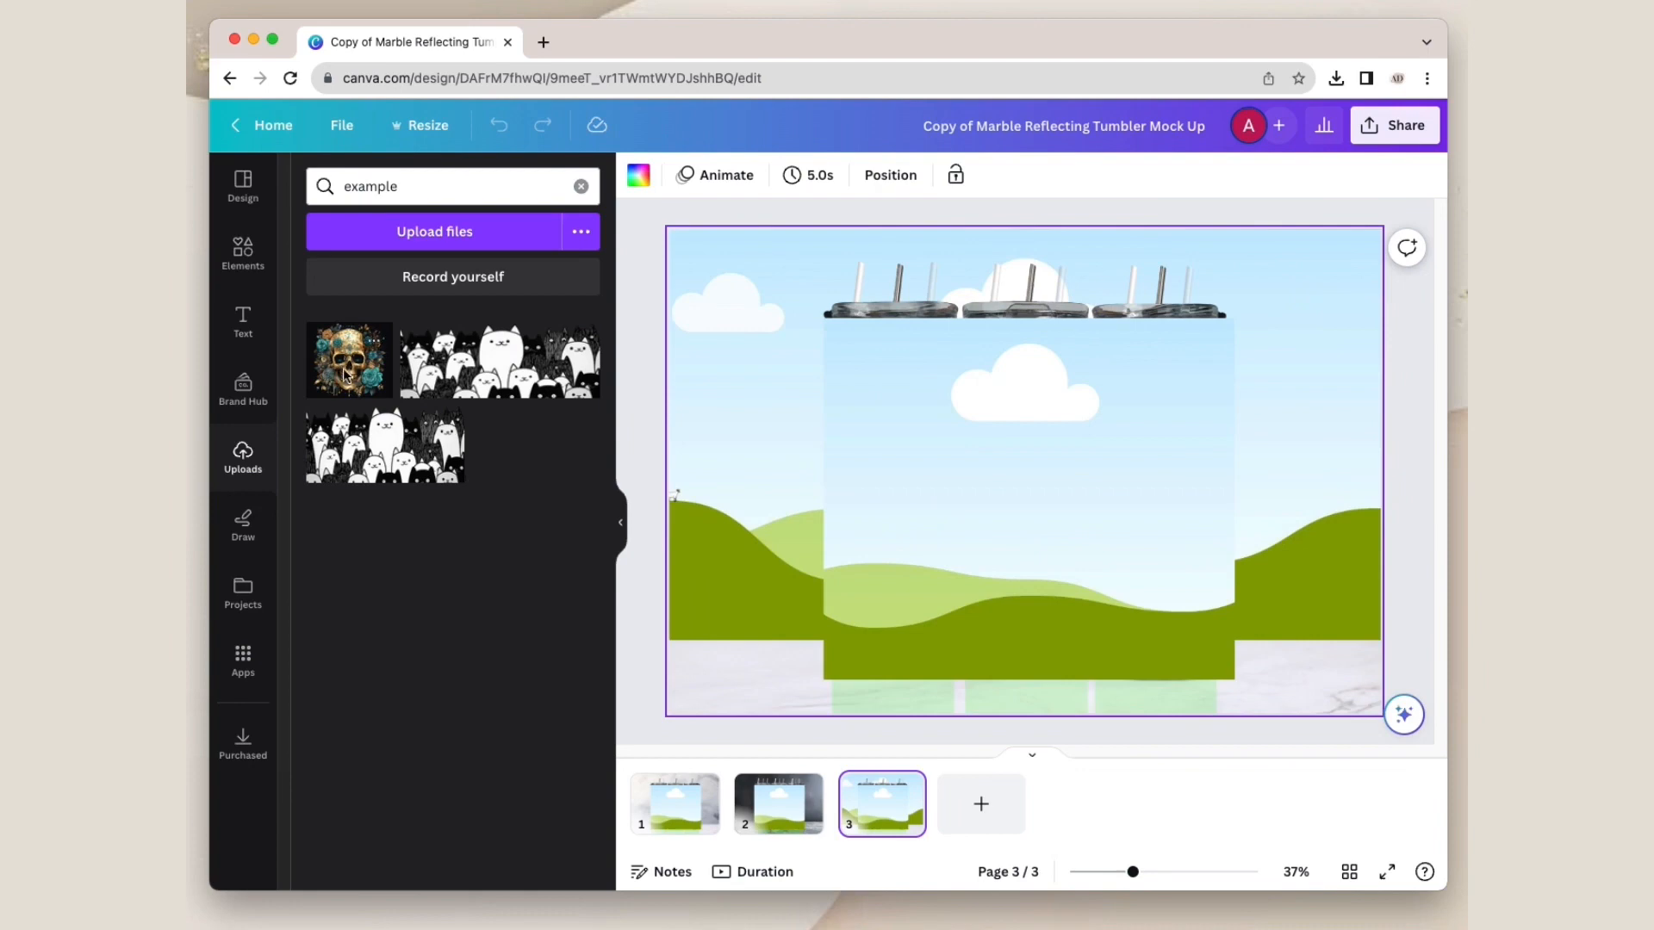
left_click_drag(348, 375, 897, 482)
right_click(915, 384)
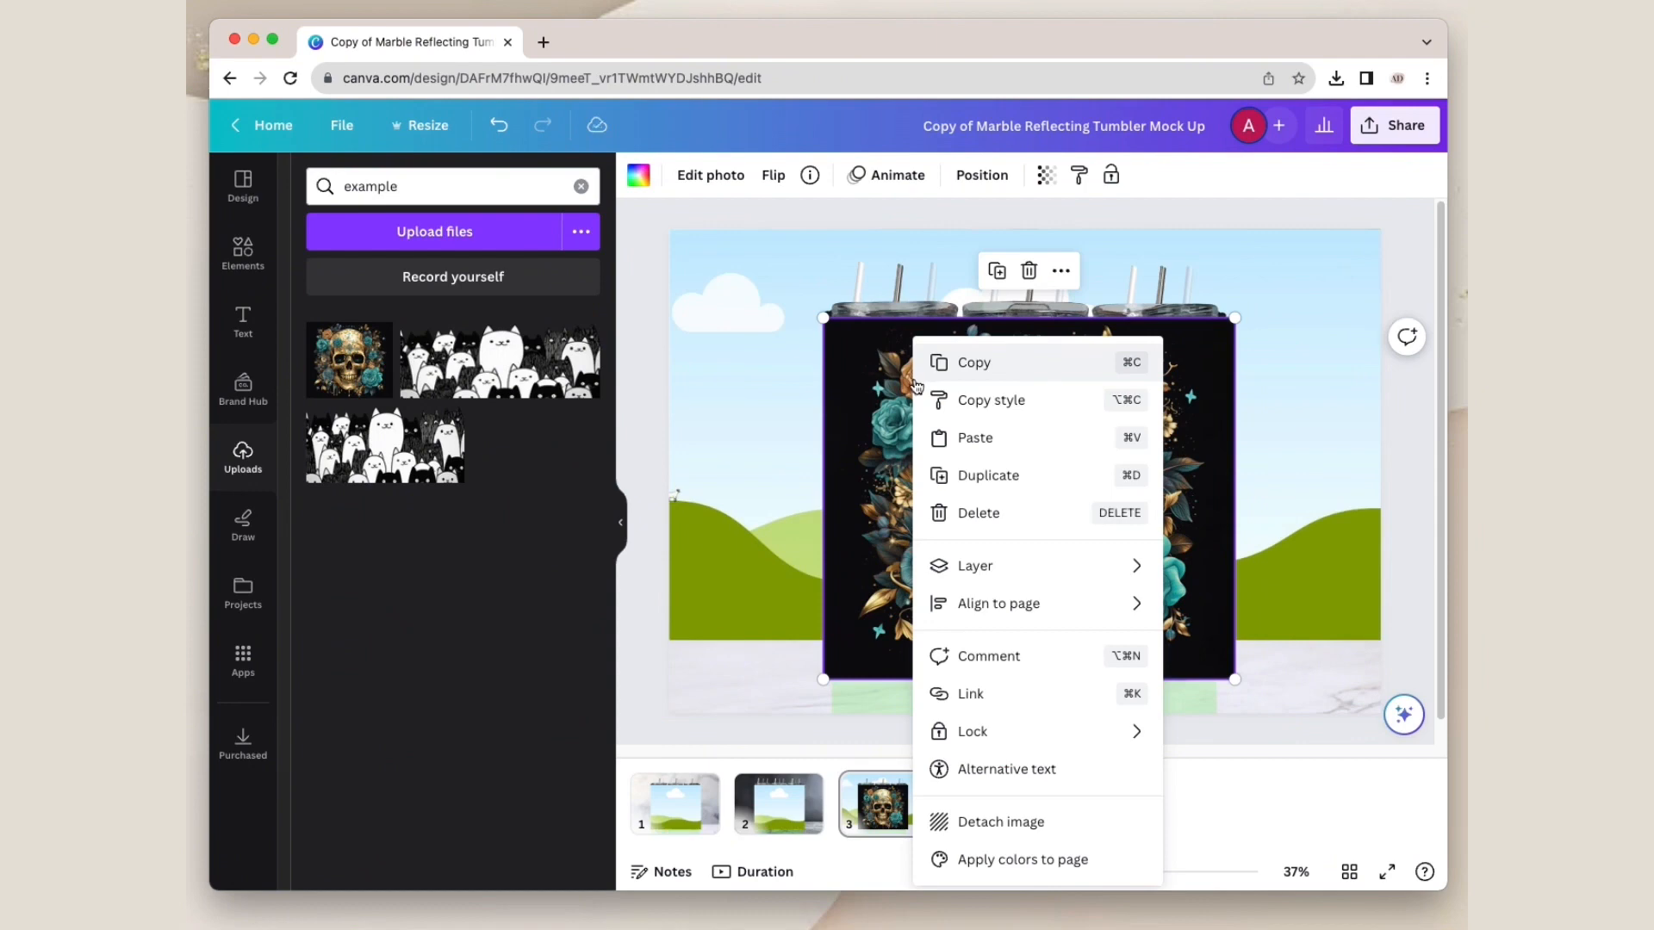
mouse_move(1026, 570)
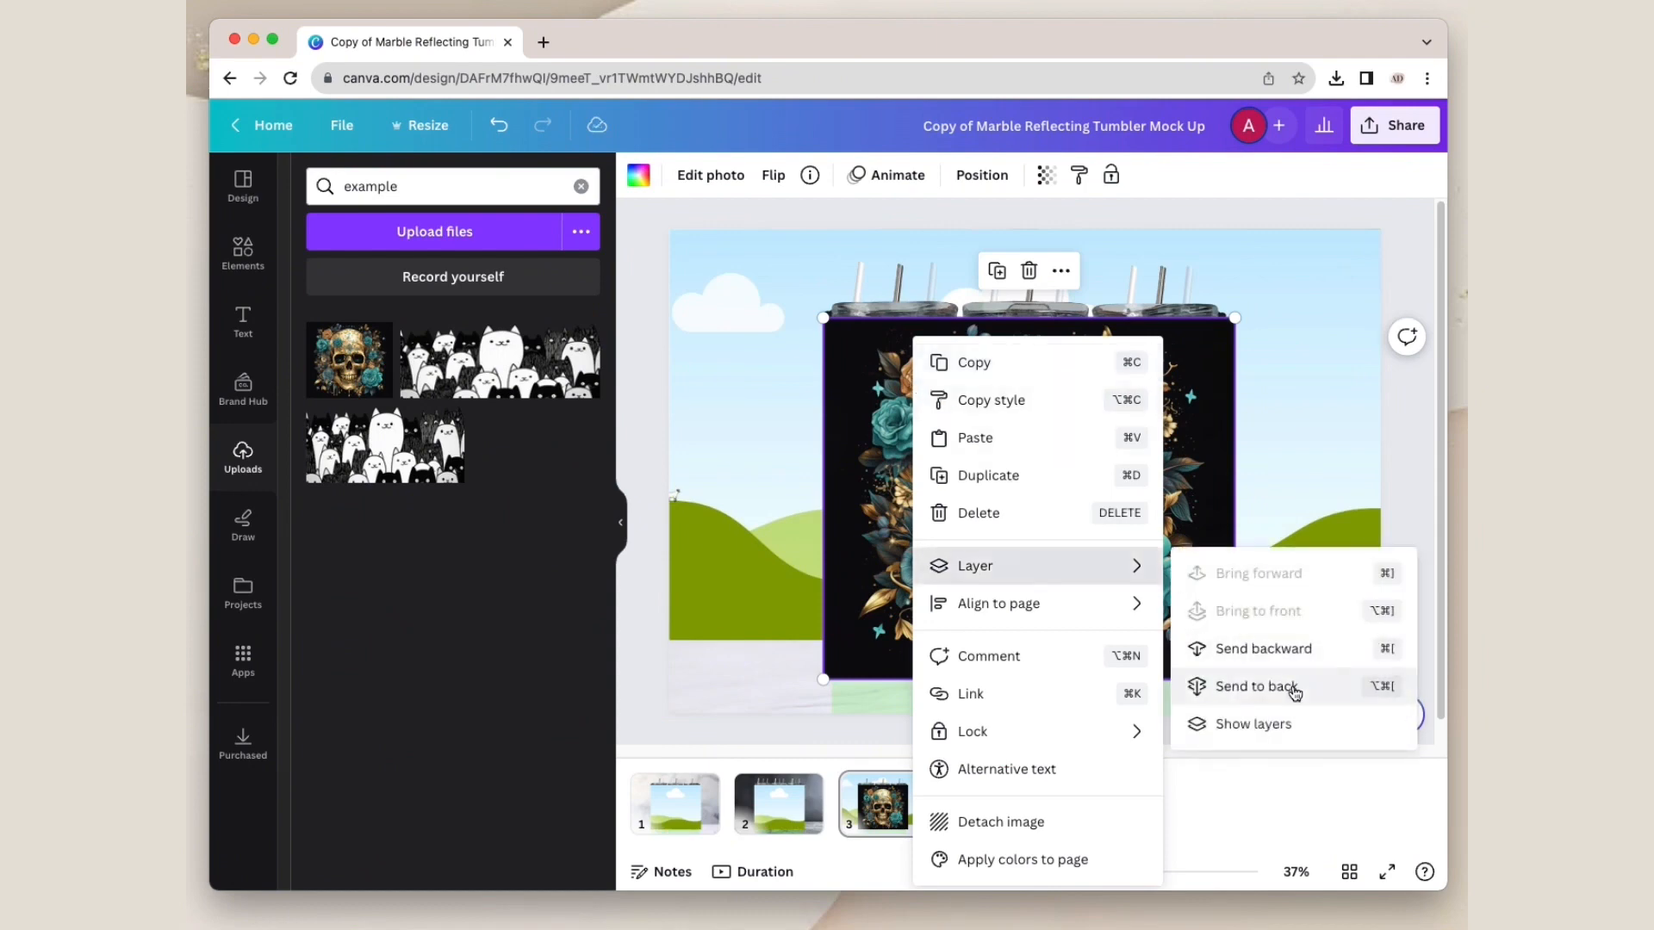
left_click(1295, 692)
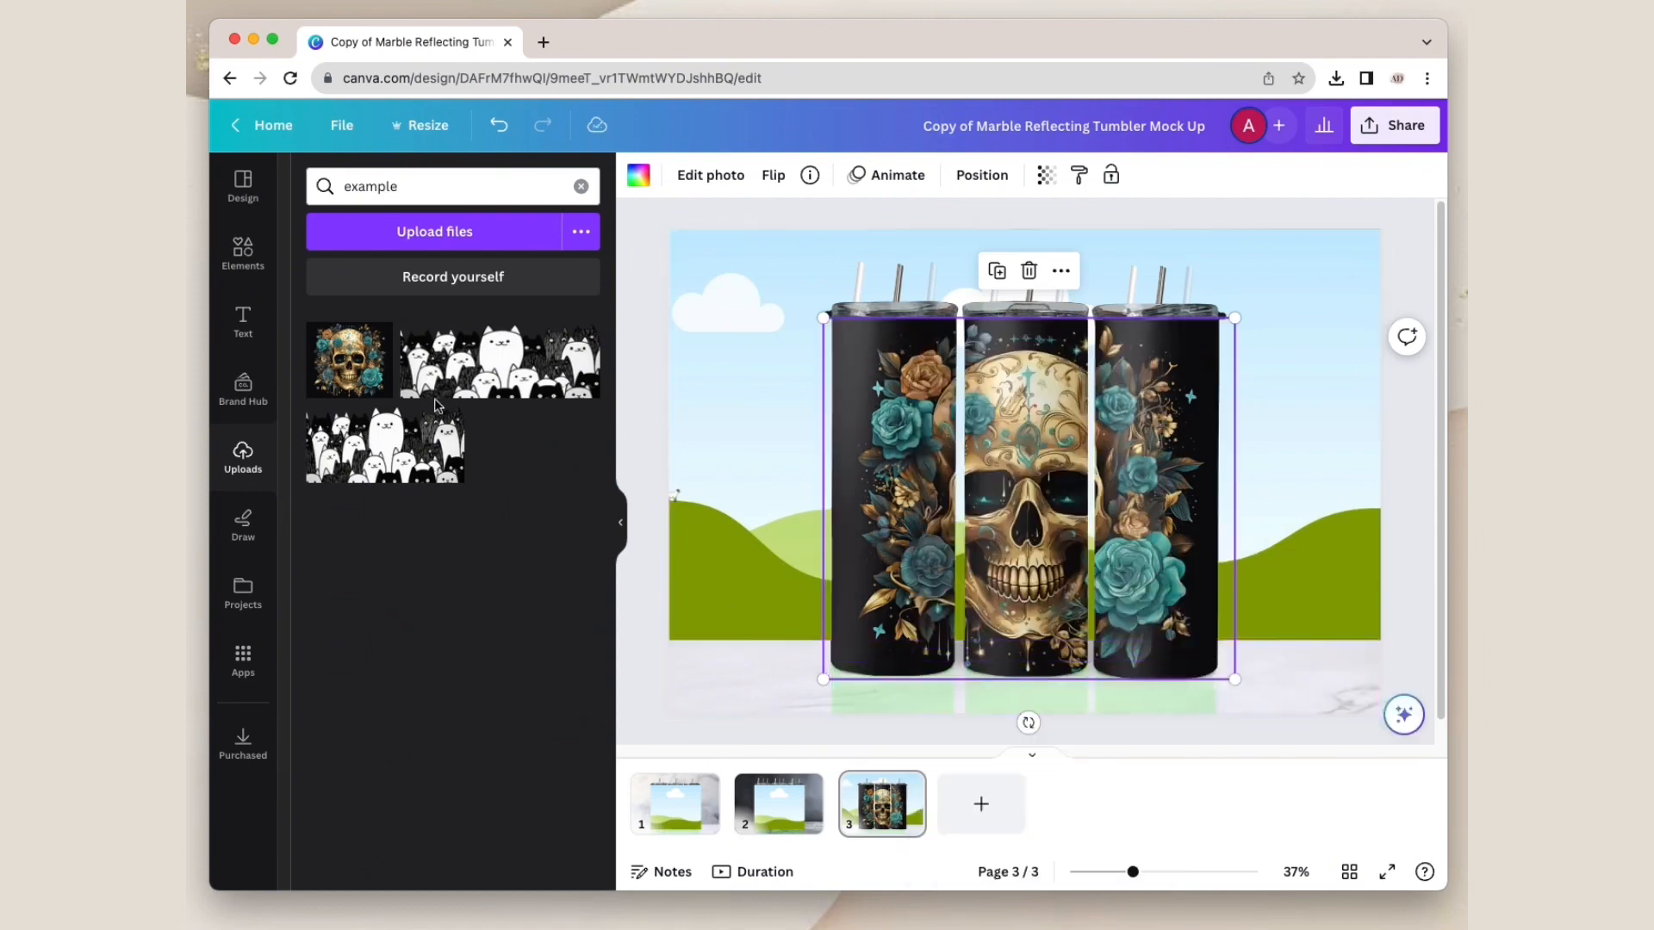
Step: Add another skull image to page 3, flip it vertically and place it in the tumblers' reflection frame
key("super+z")
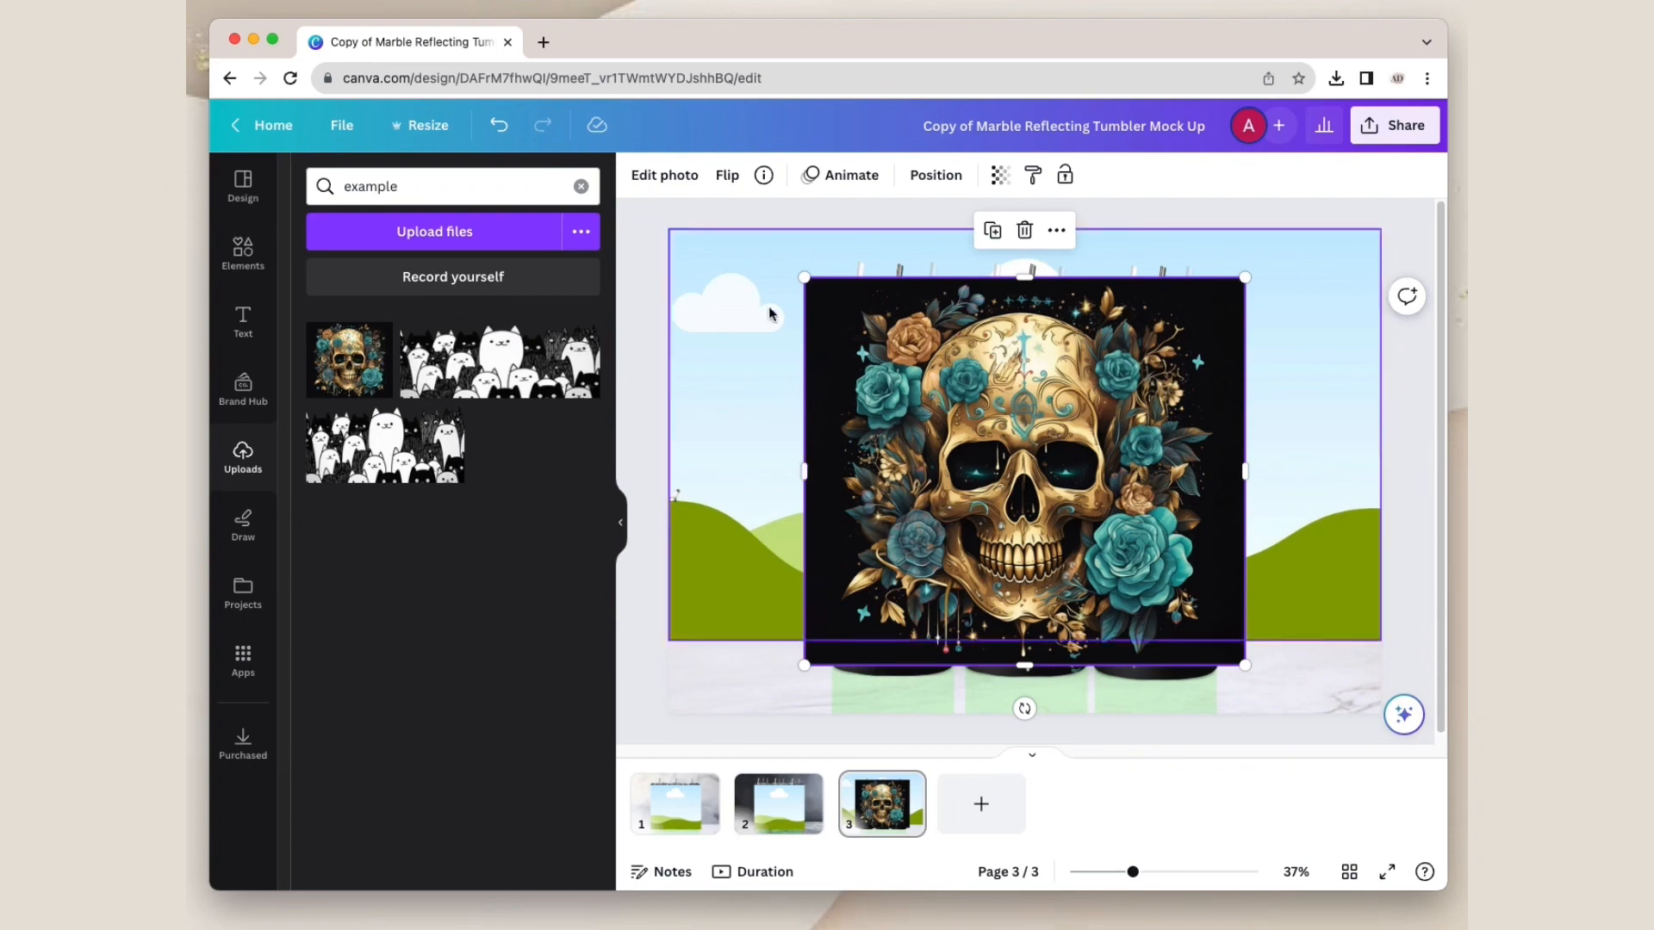
left_click(727, 175)
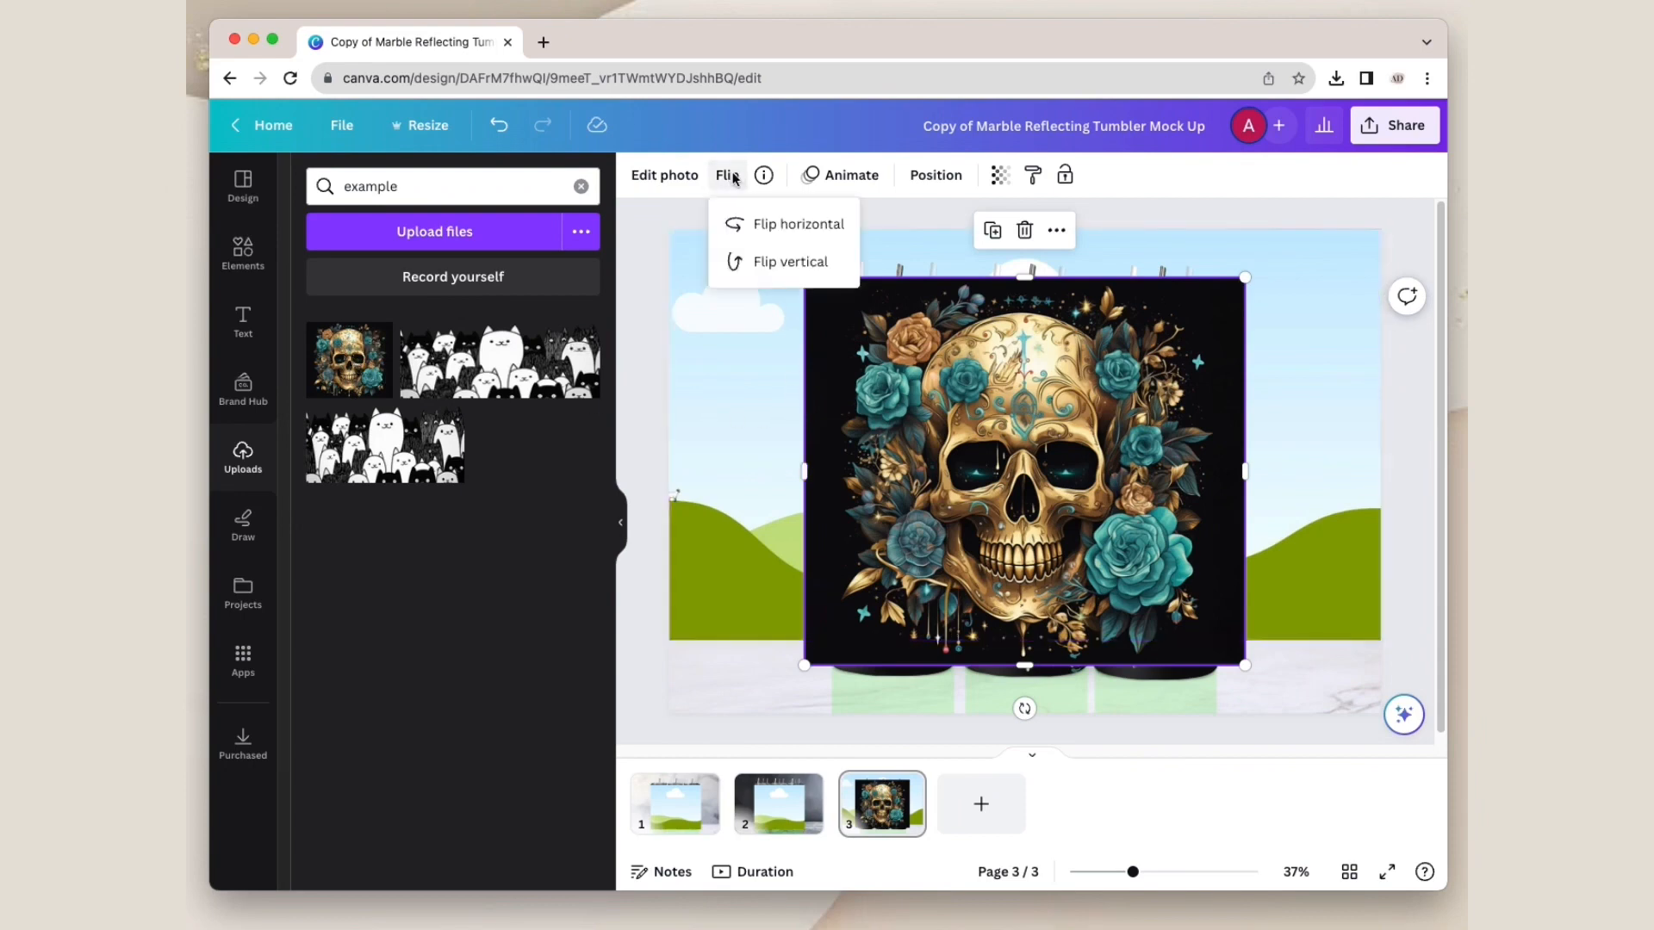
left_click(831, 262)
left_click_drag(1016, 314, 1022, 696)
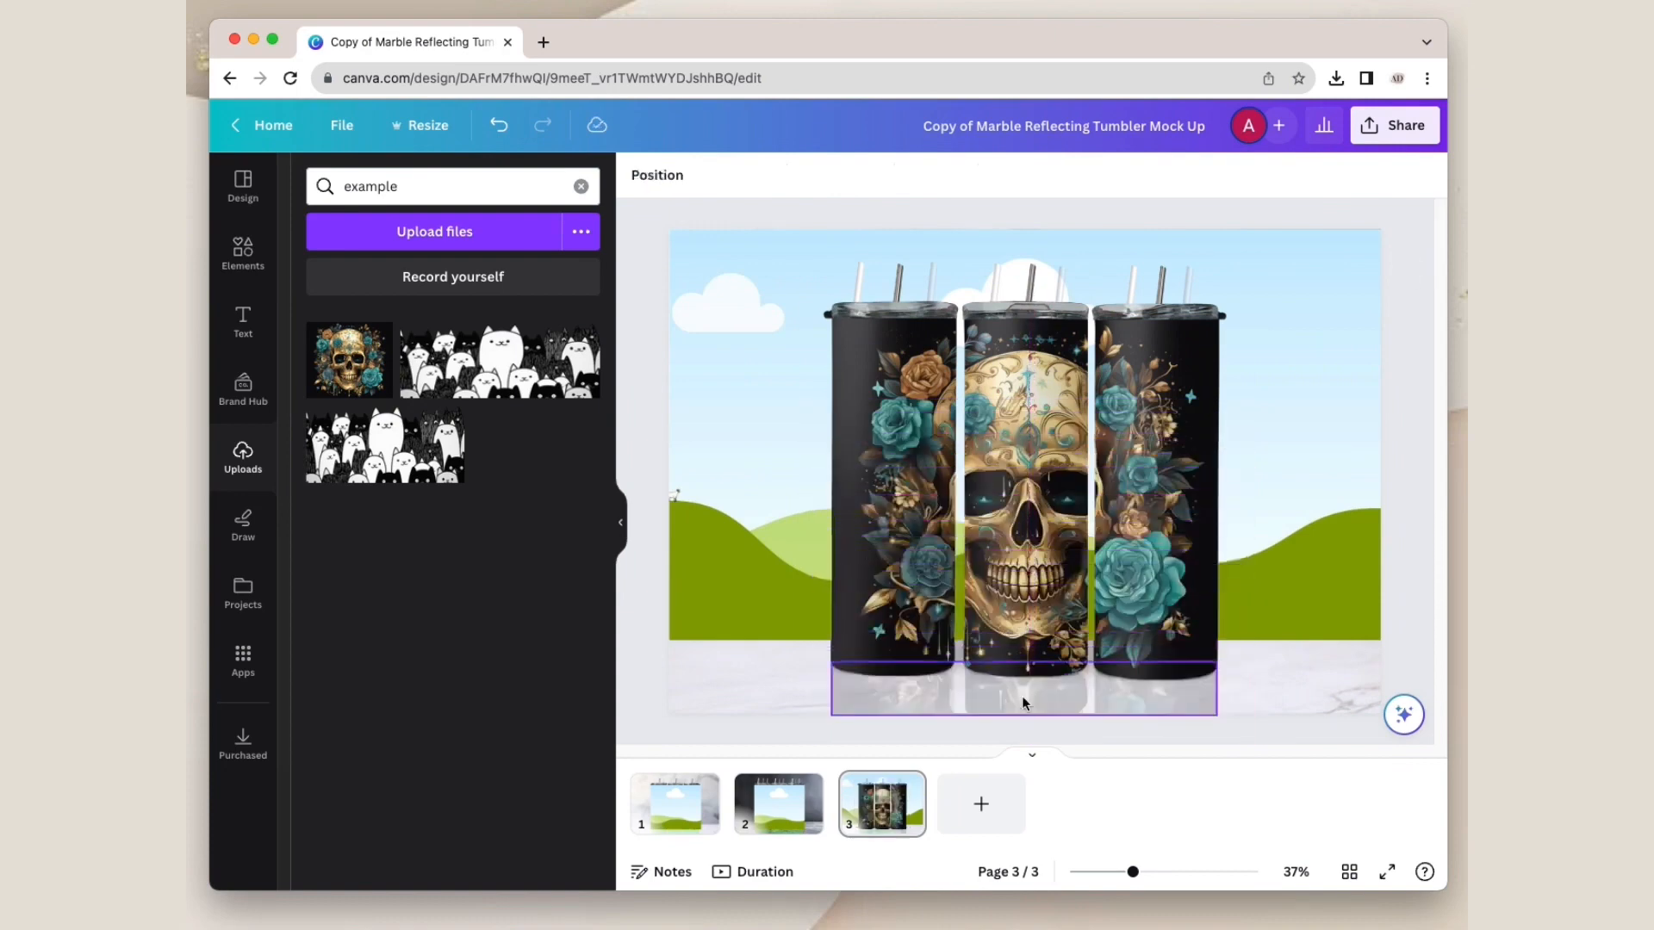
Step: Shift the flipped skull image down within page 3's reflection frame to line up with the tumbler bases
double_click(1020, 691)
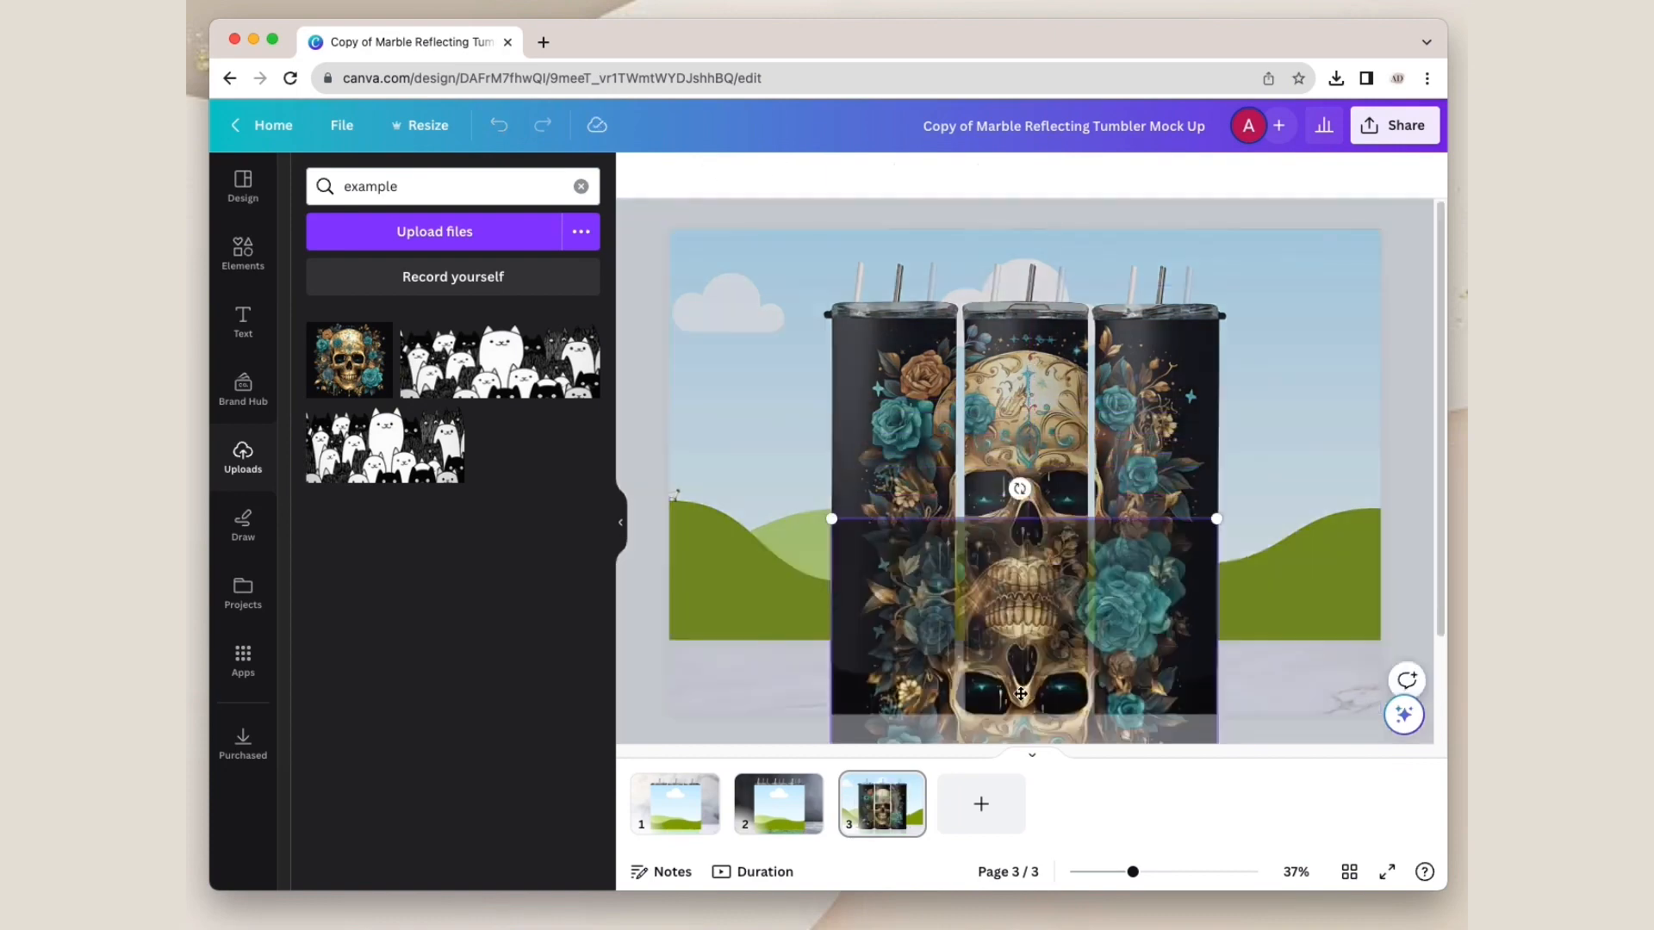
left_click_drag(1022, 541, 1025, 699)
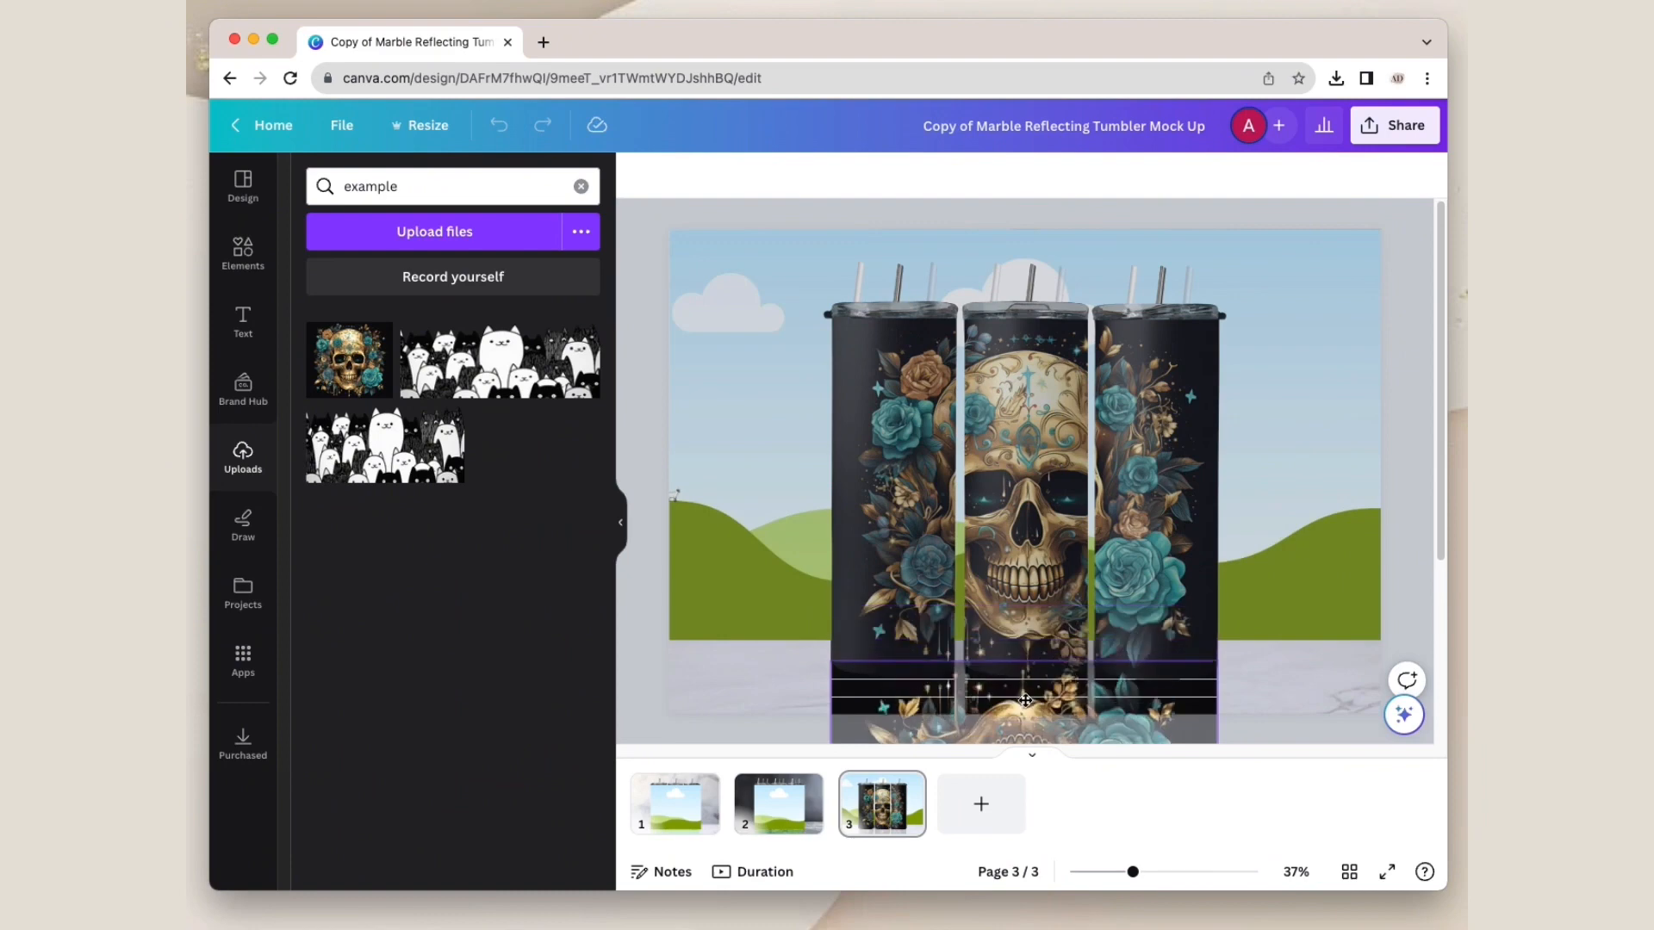
left_click(1286, 675)
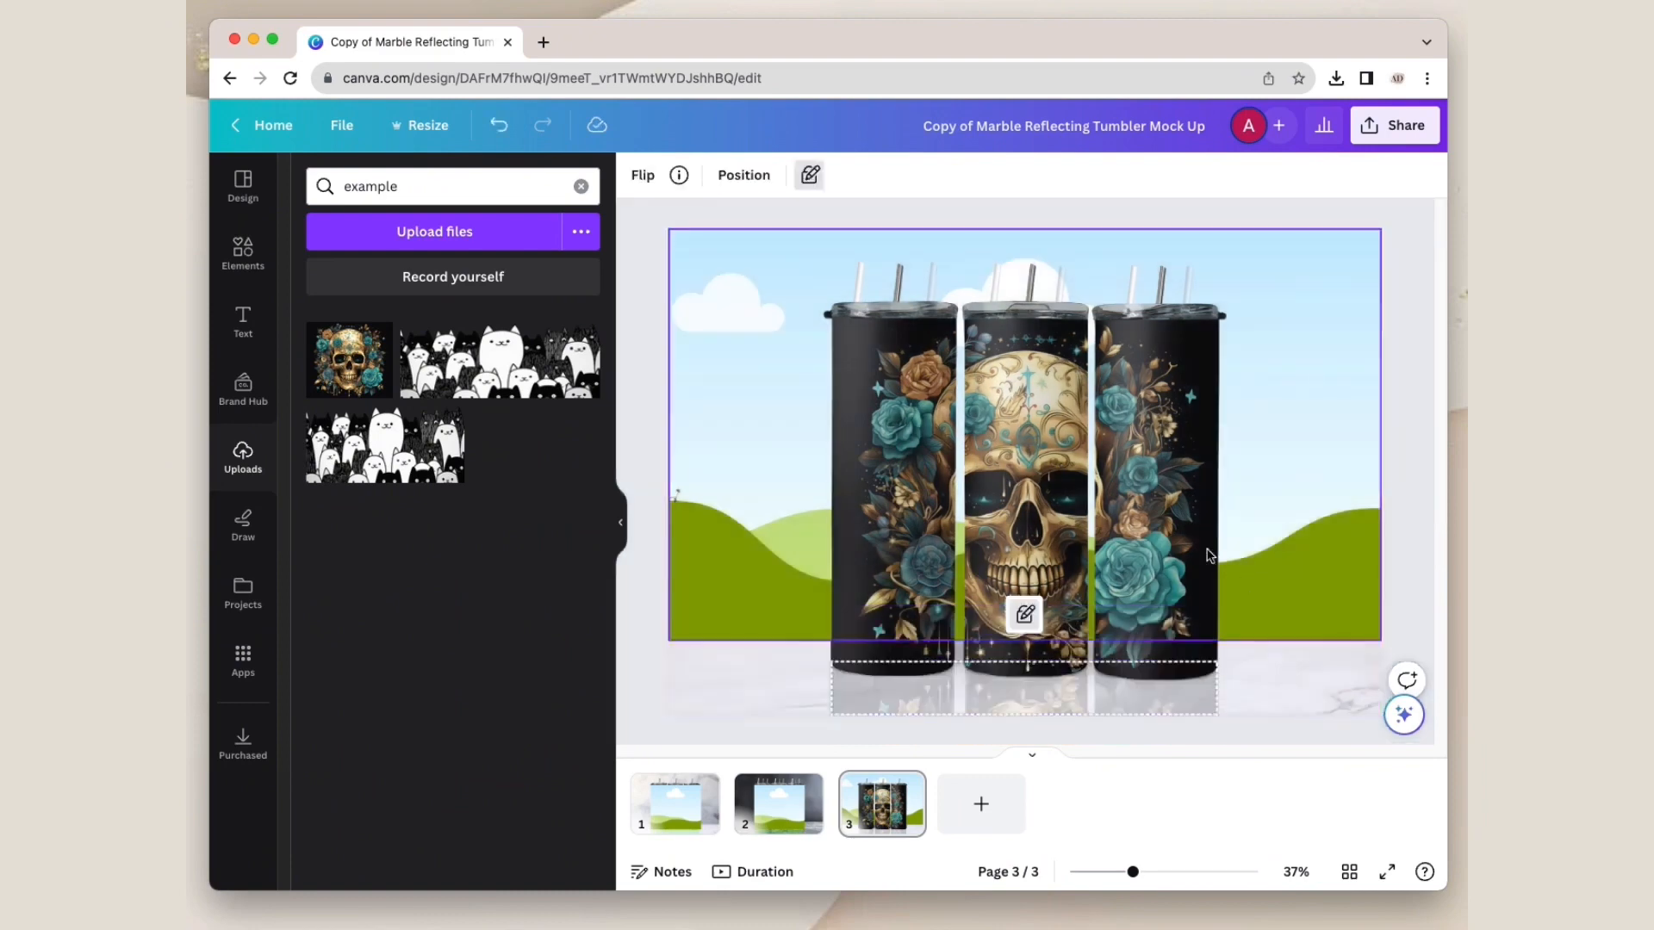
Step: Fill page 3's background frame with the skull image and adjust the image's placement inside the frame
left_click_drag(338, 379, 678, 405)
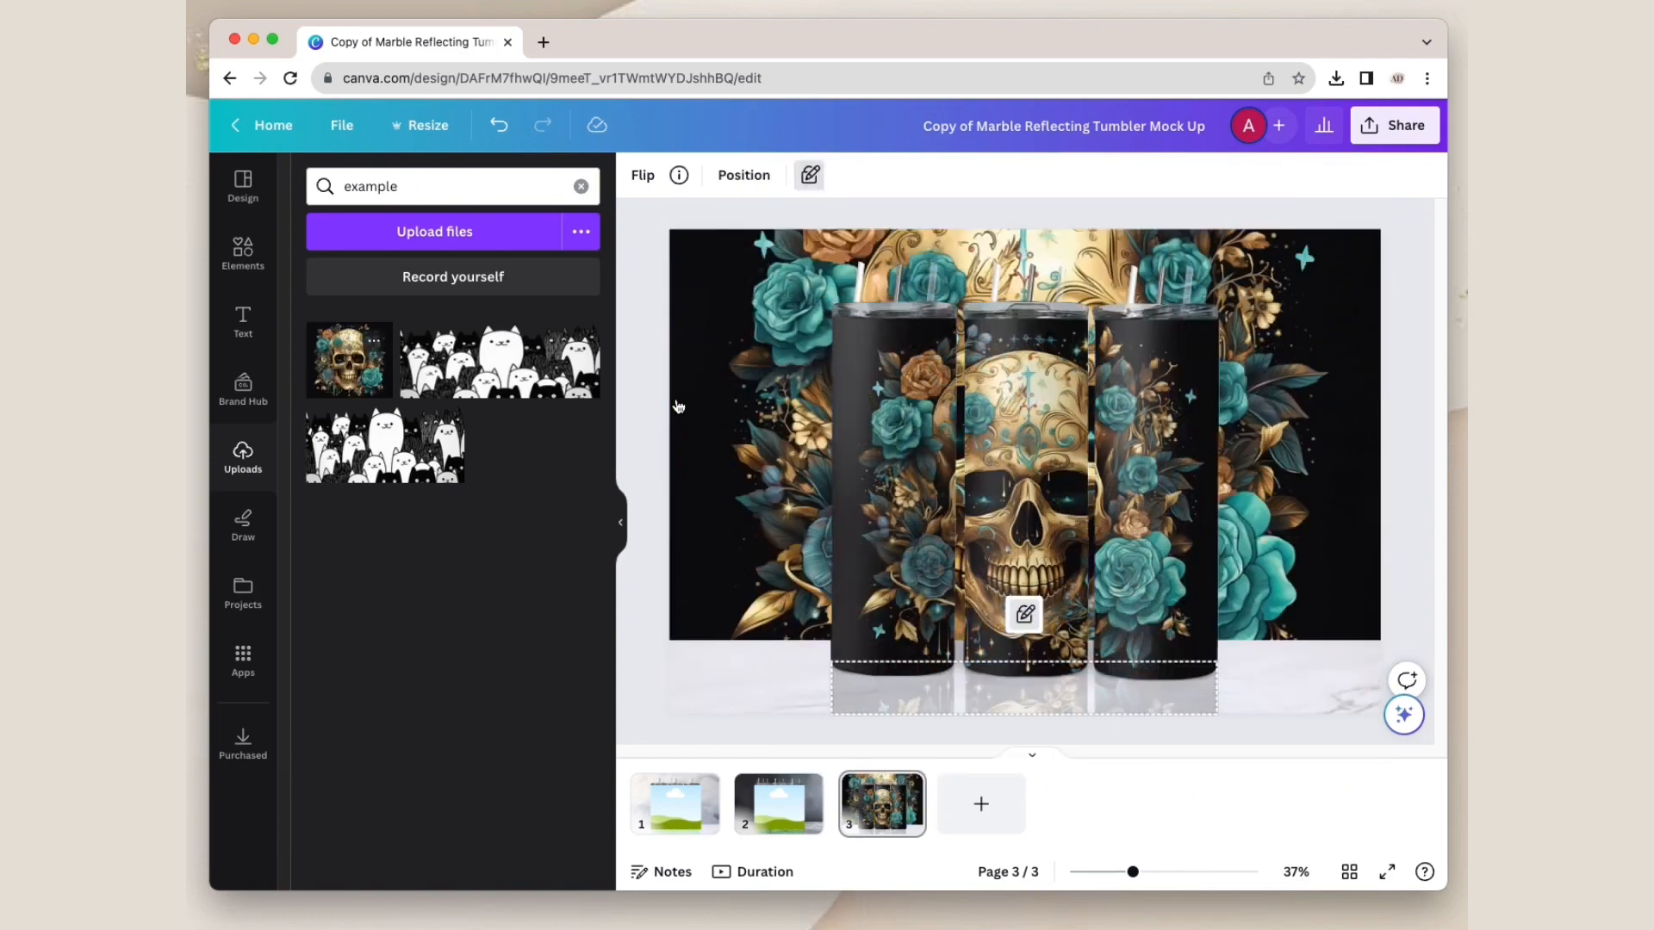
left_click(1280, 438)
double_click(1279, 433)
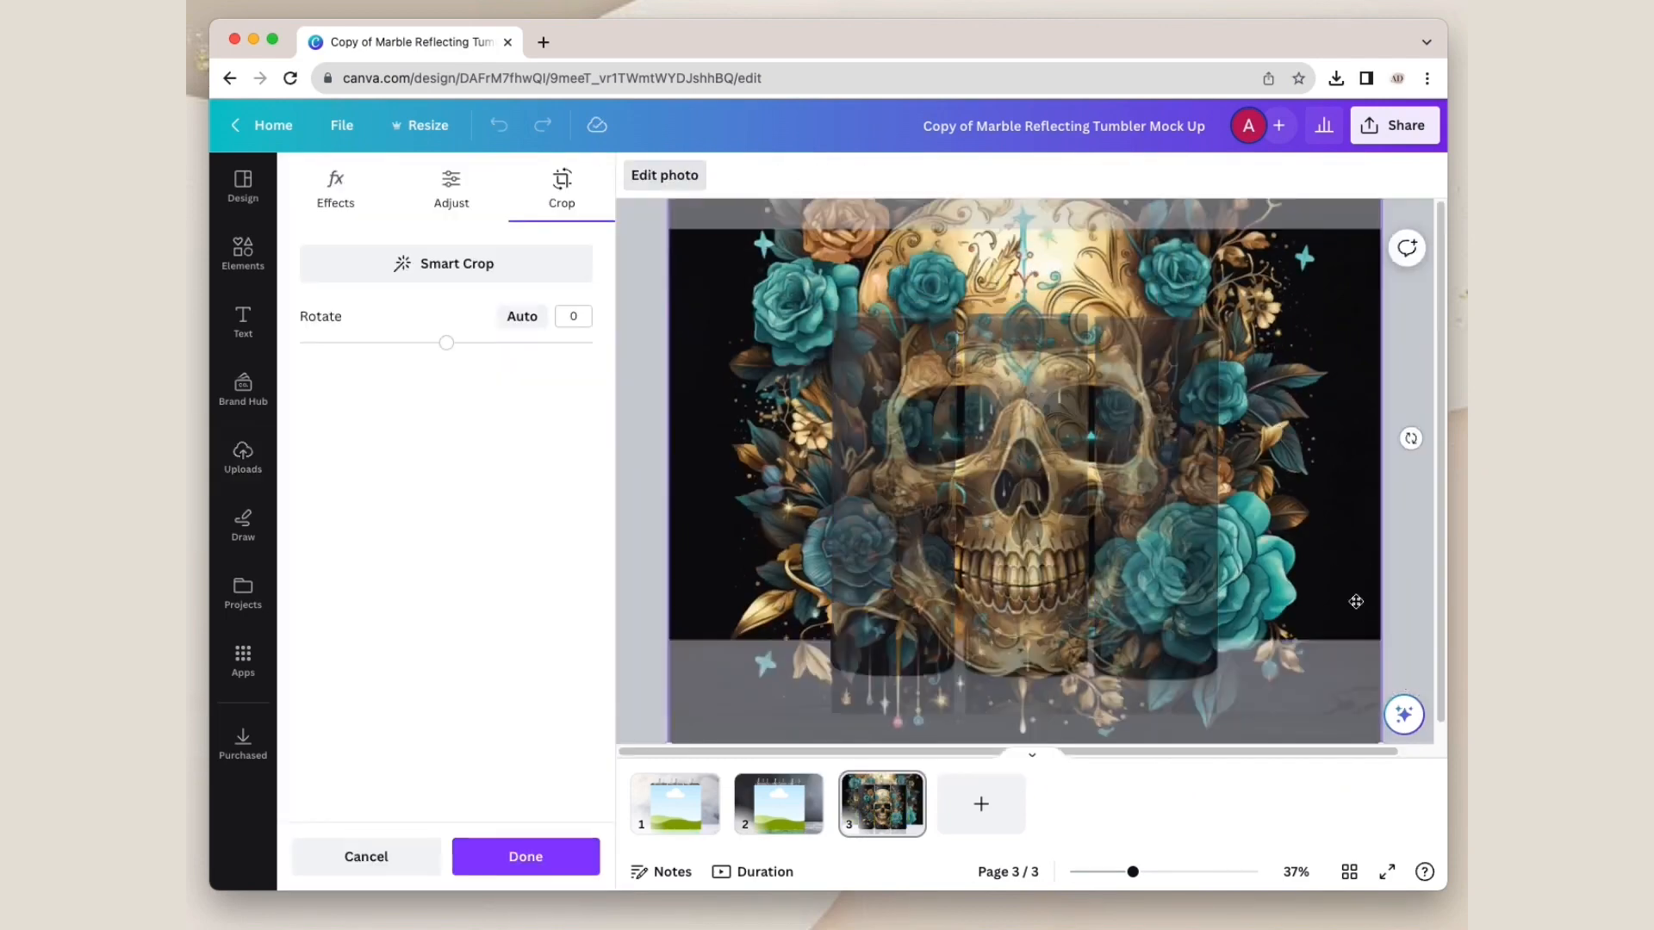
scroll(1361, 689, "down", 1)
scroll(1352, 706, "up", 1)
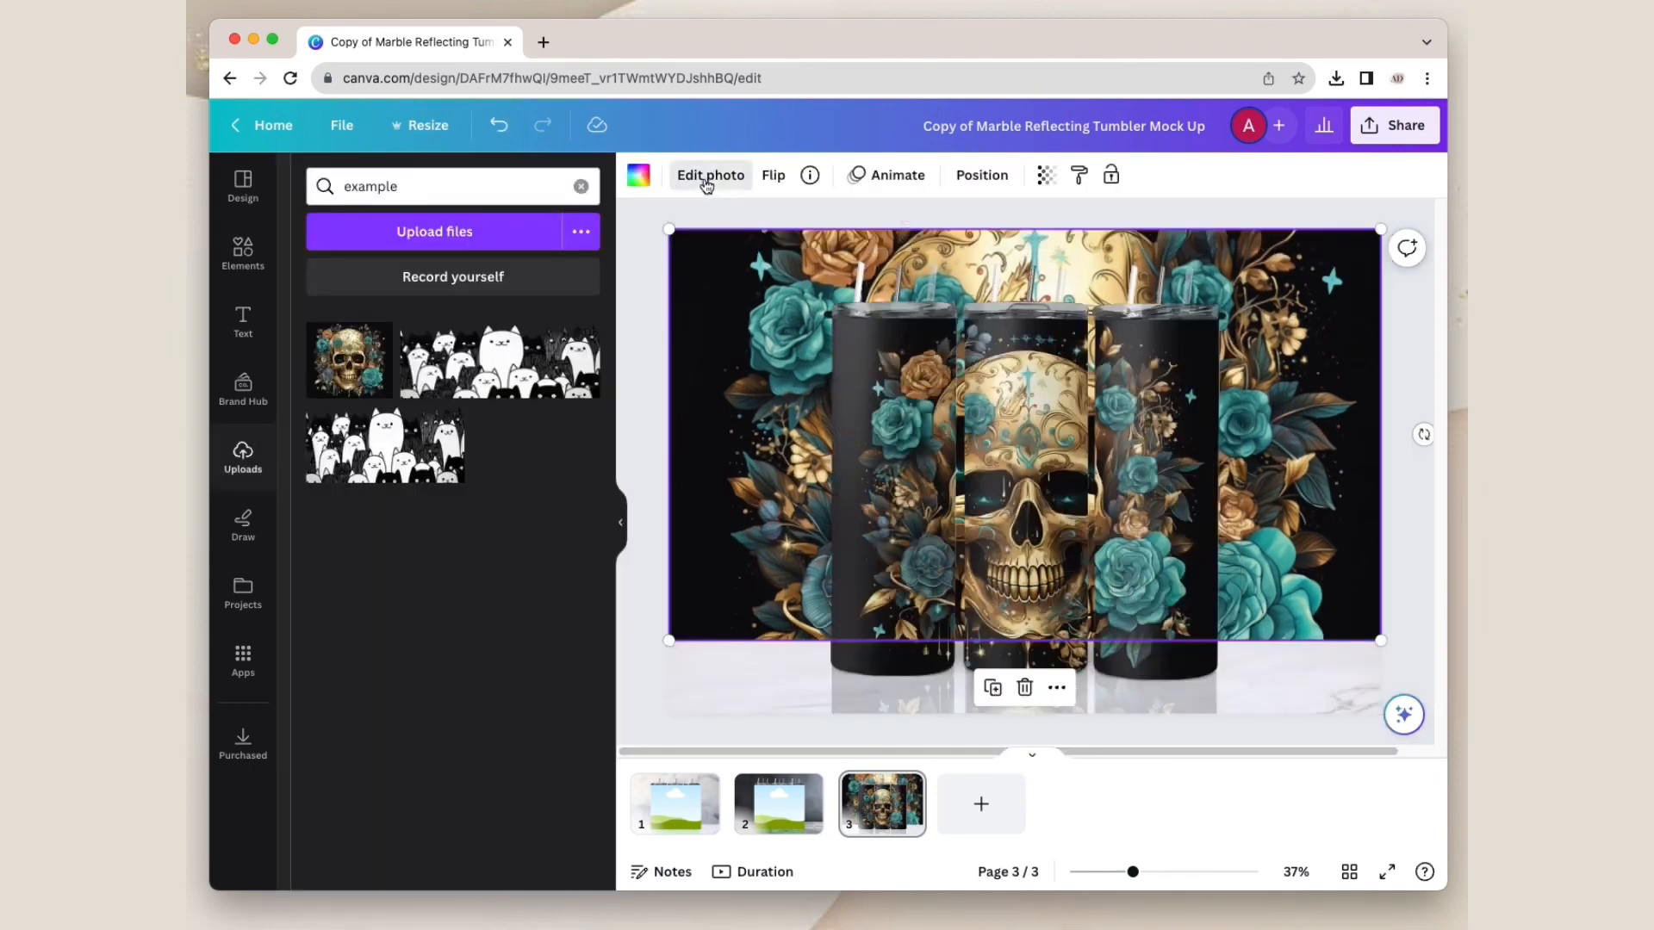
Step: Apply a Blur effect with intensity 39 to the skull background image and deselect it
left_click(708, 177)
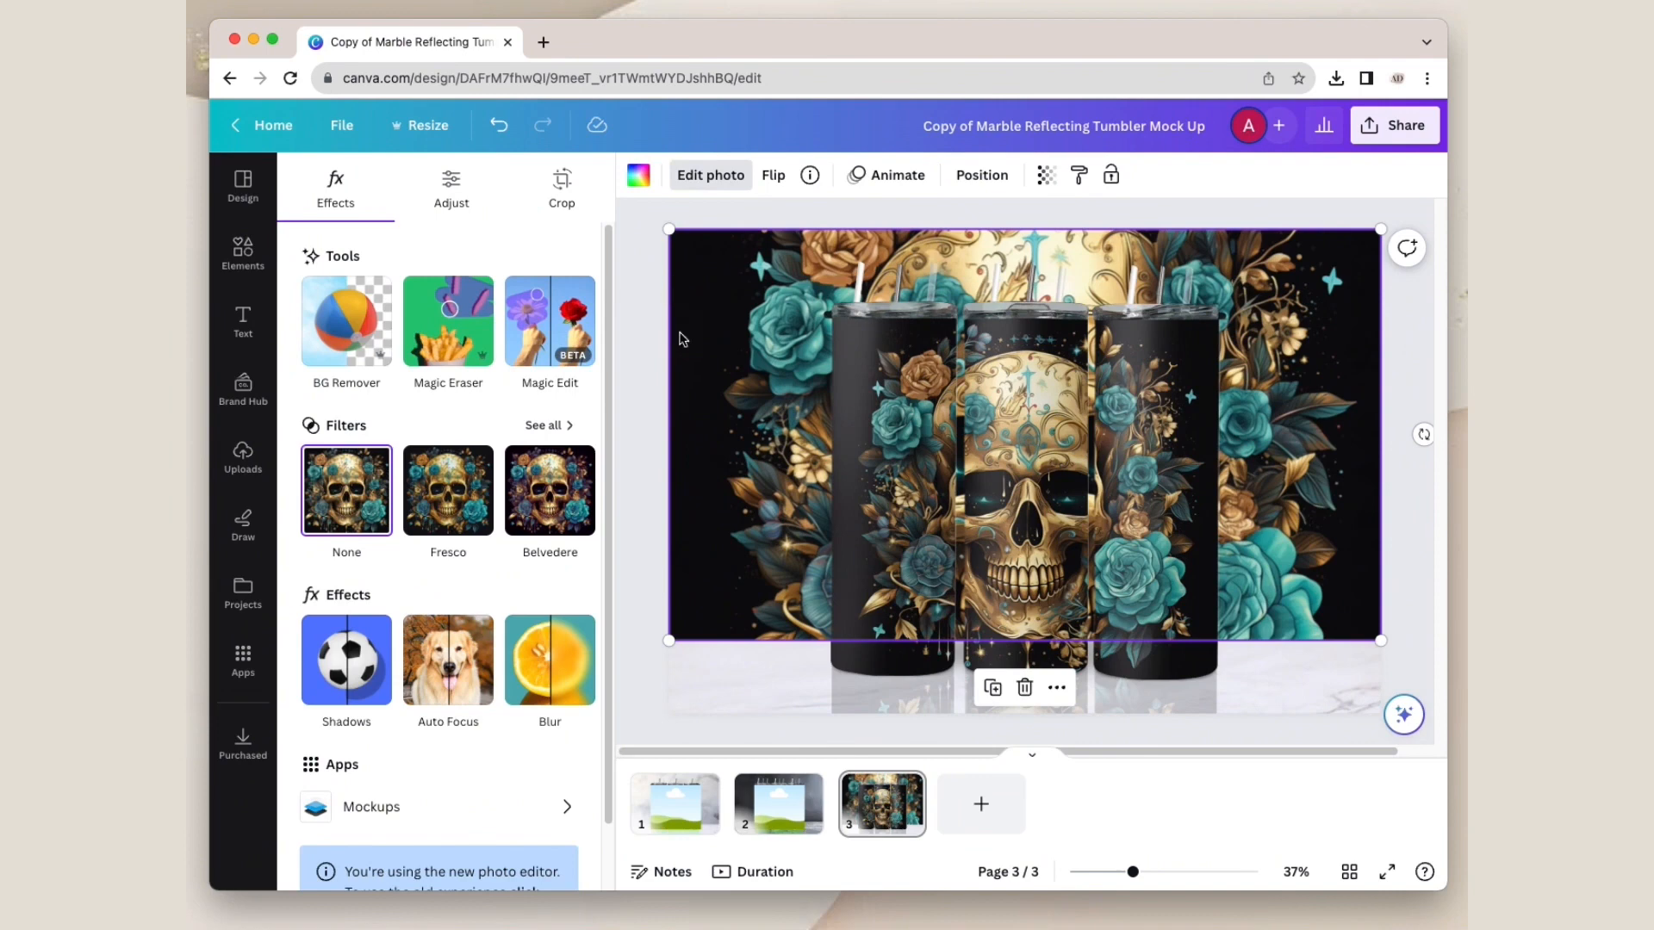
left_click(543, 657)
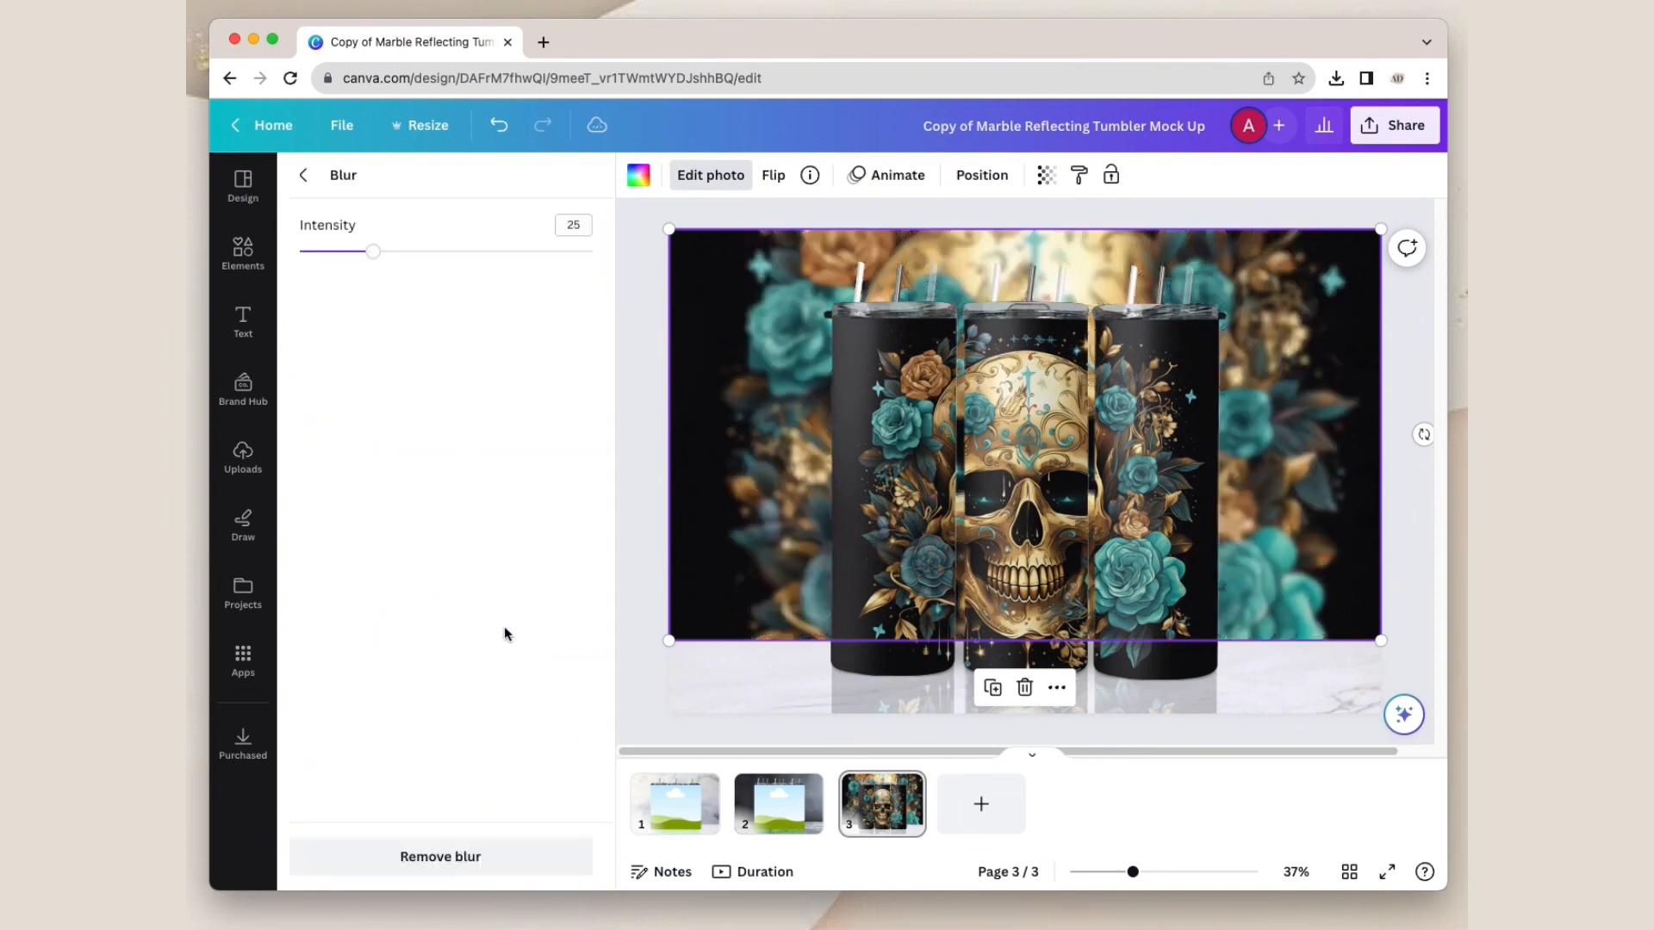
left_click_drag(373, 252, 408, 255)
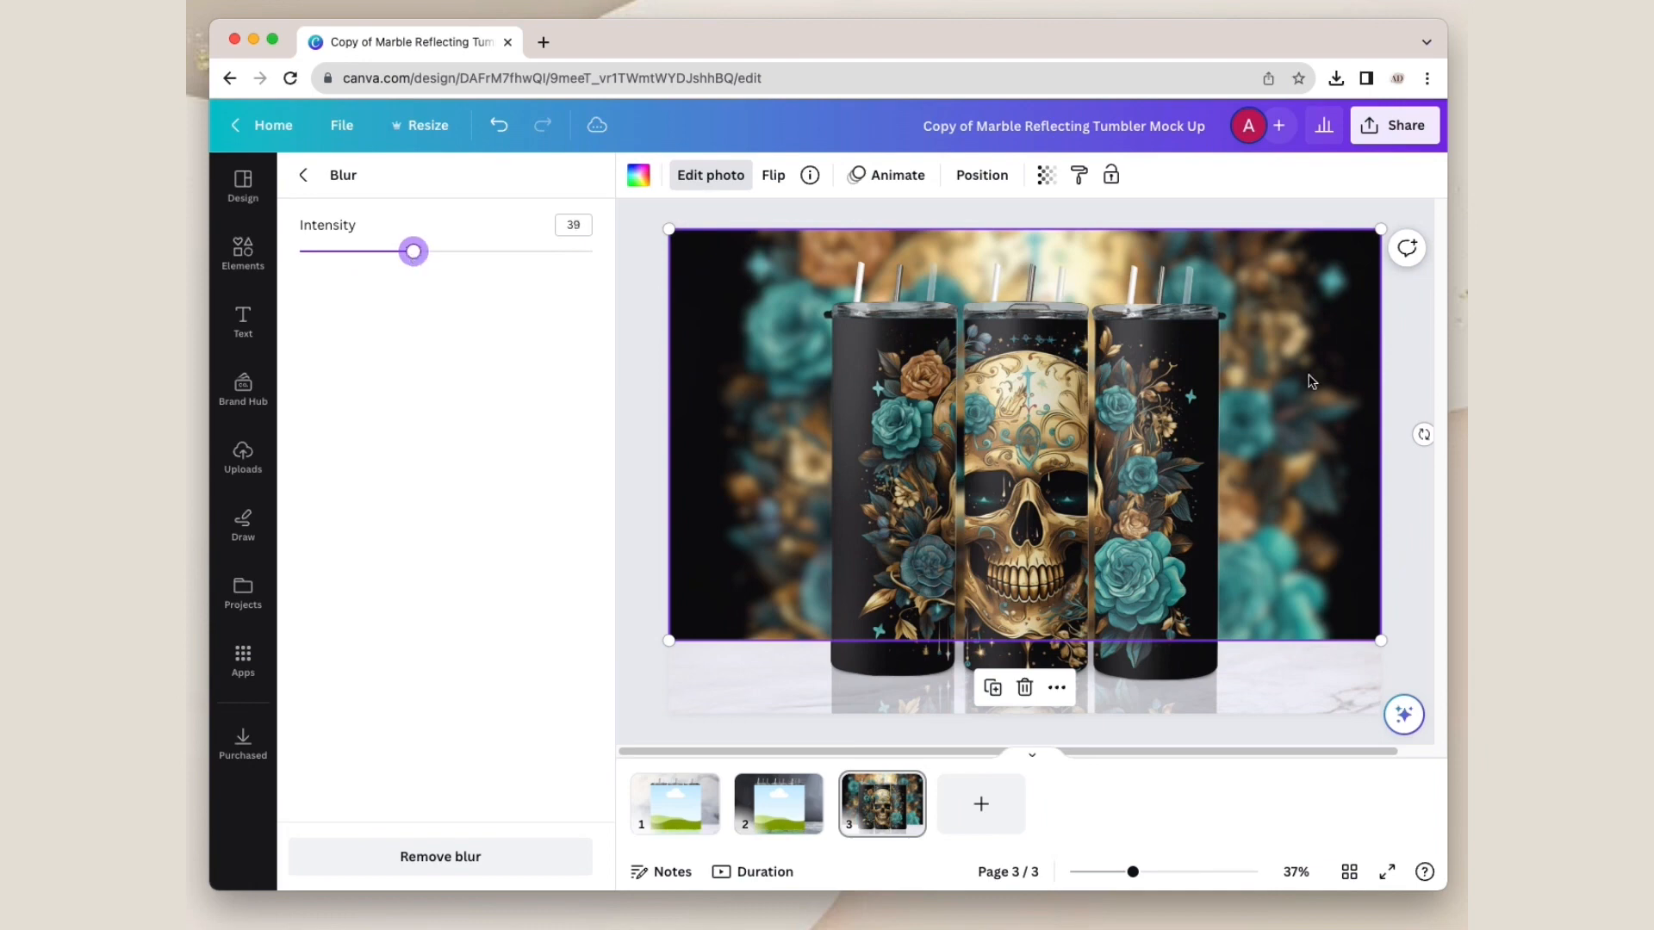
left_click(1402, 375)
left_click(1401, 375)
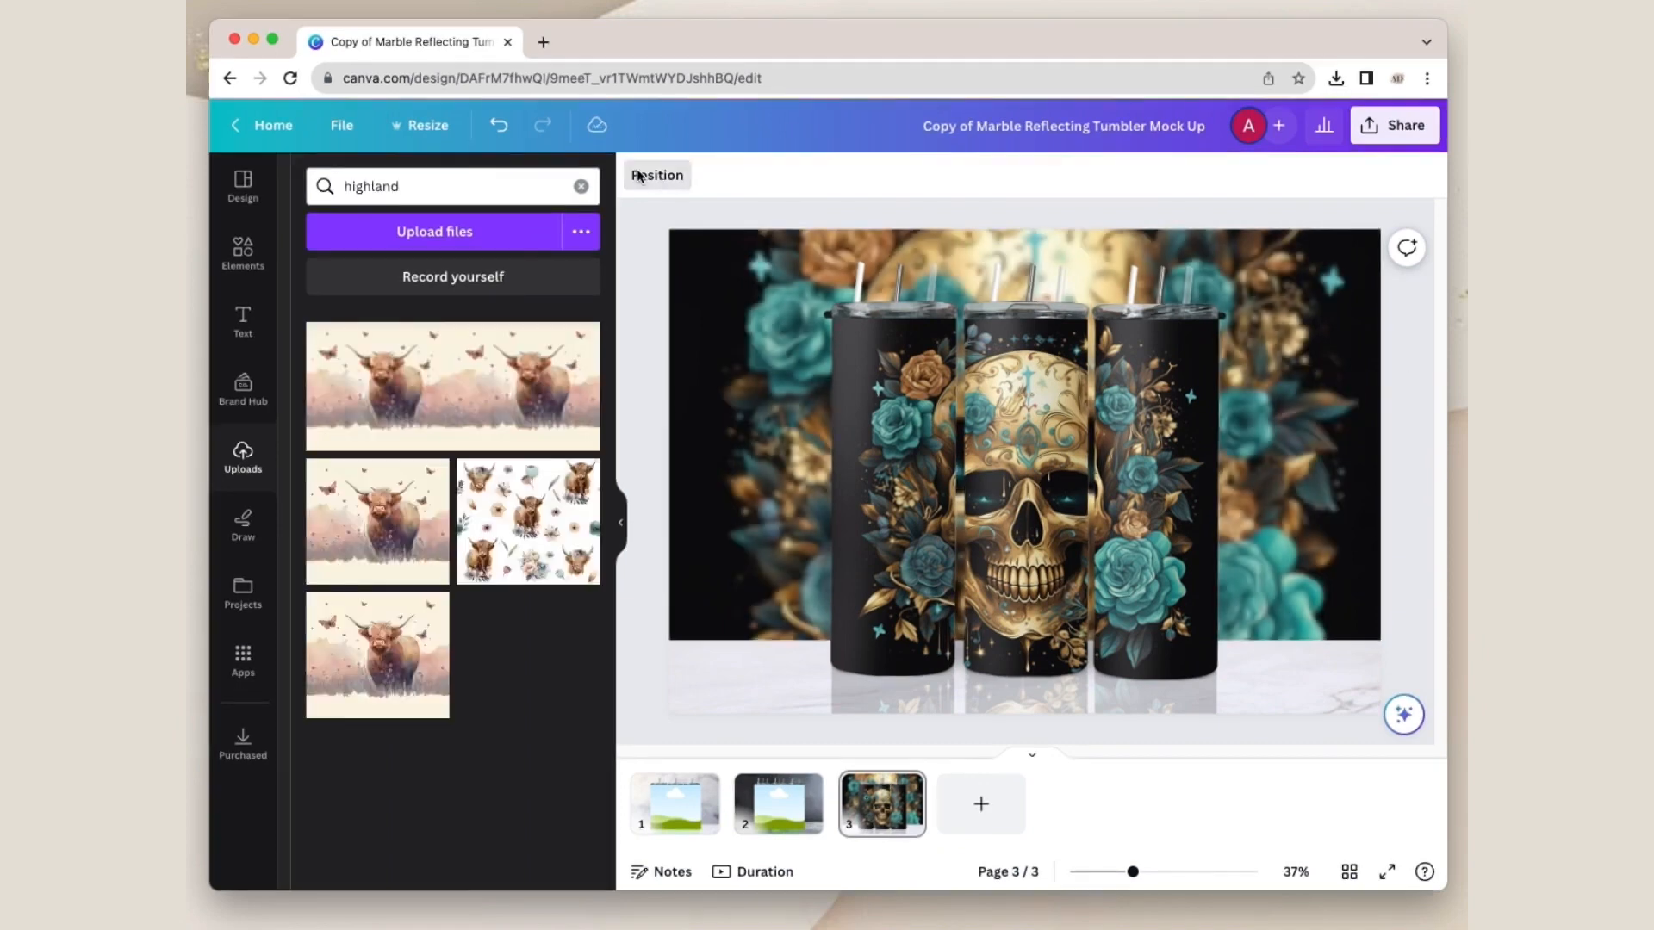
Step: Move the tumblers' skull image up page 3's layer order so it sits in front of the tumbler layers
left_click(657, 175)
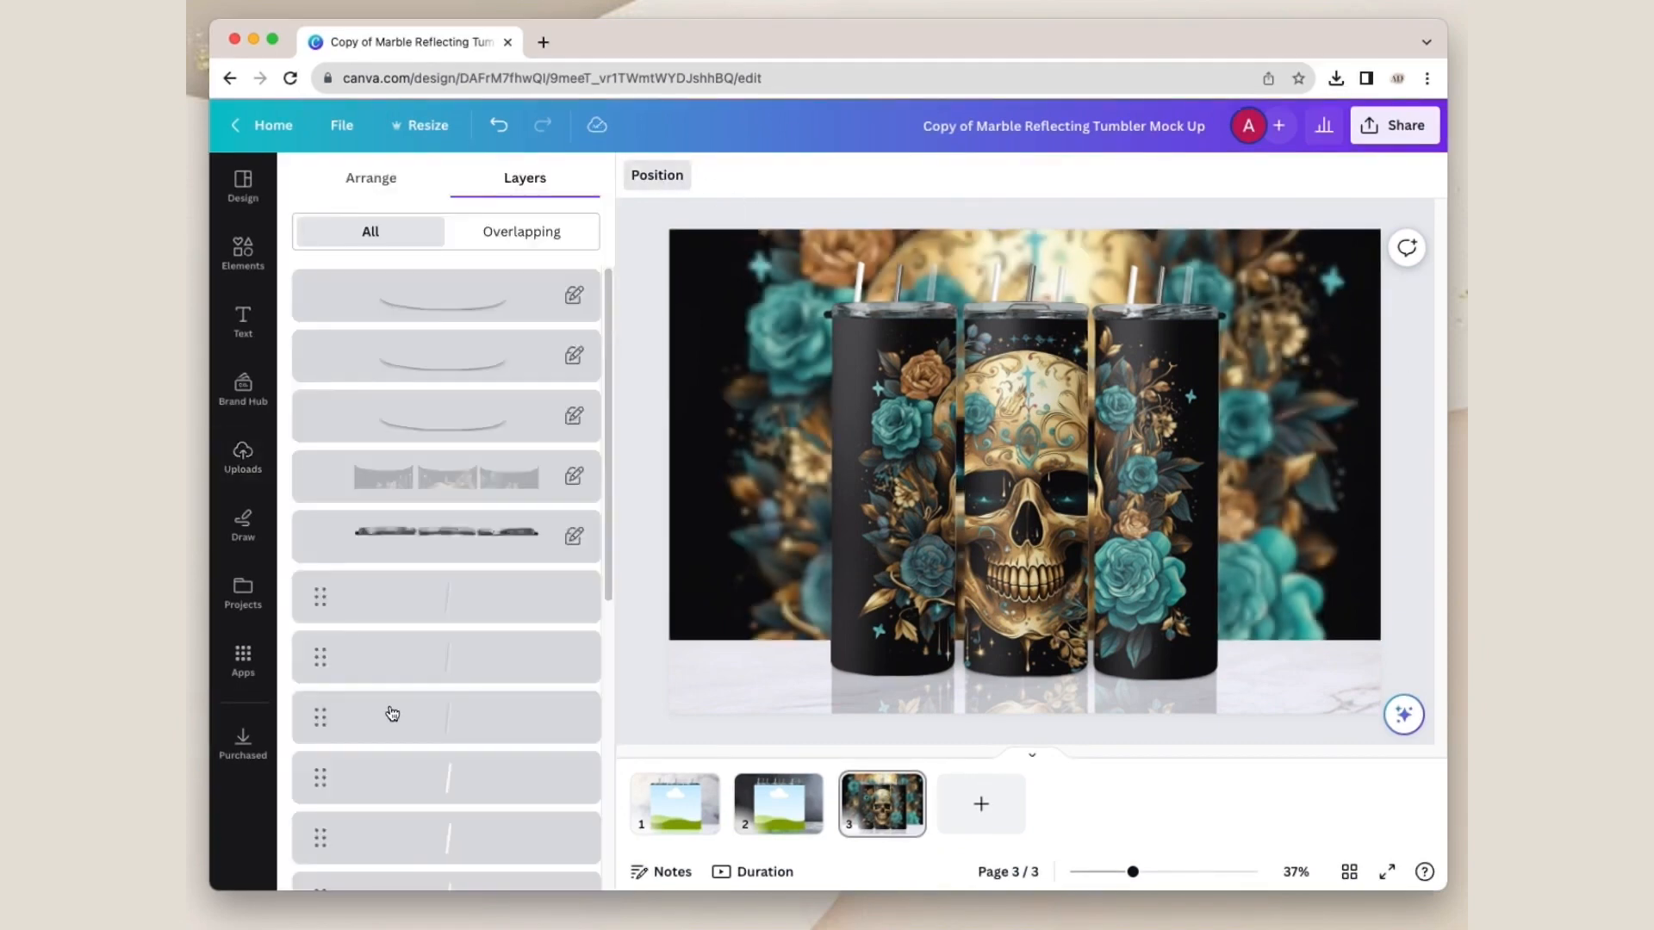
scroll(392, 713, "down", 5)
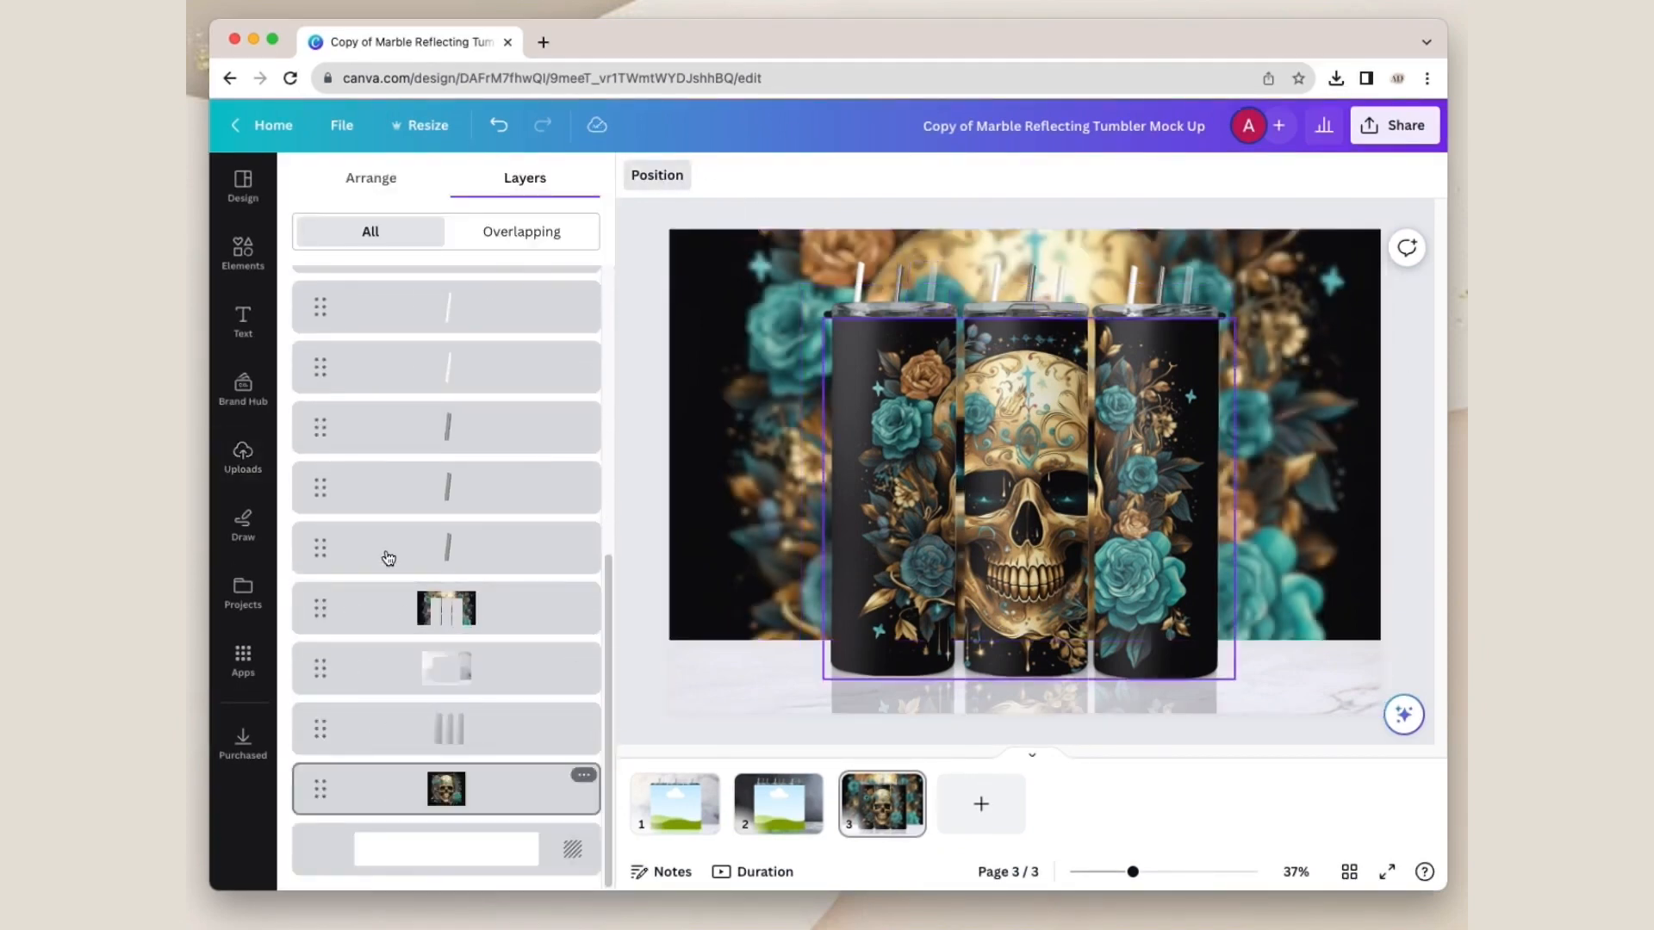
scroll(389, 558, "up", 6)
left_click_drag(389, 558, 382, 442)
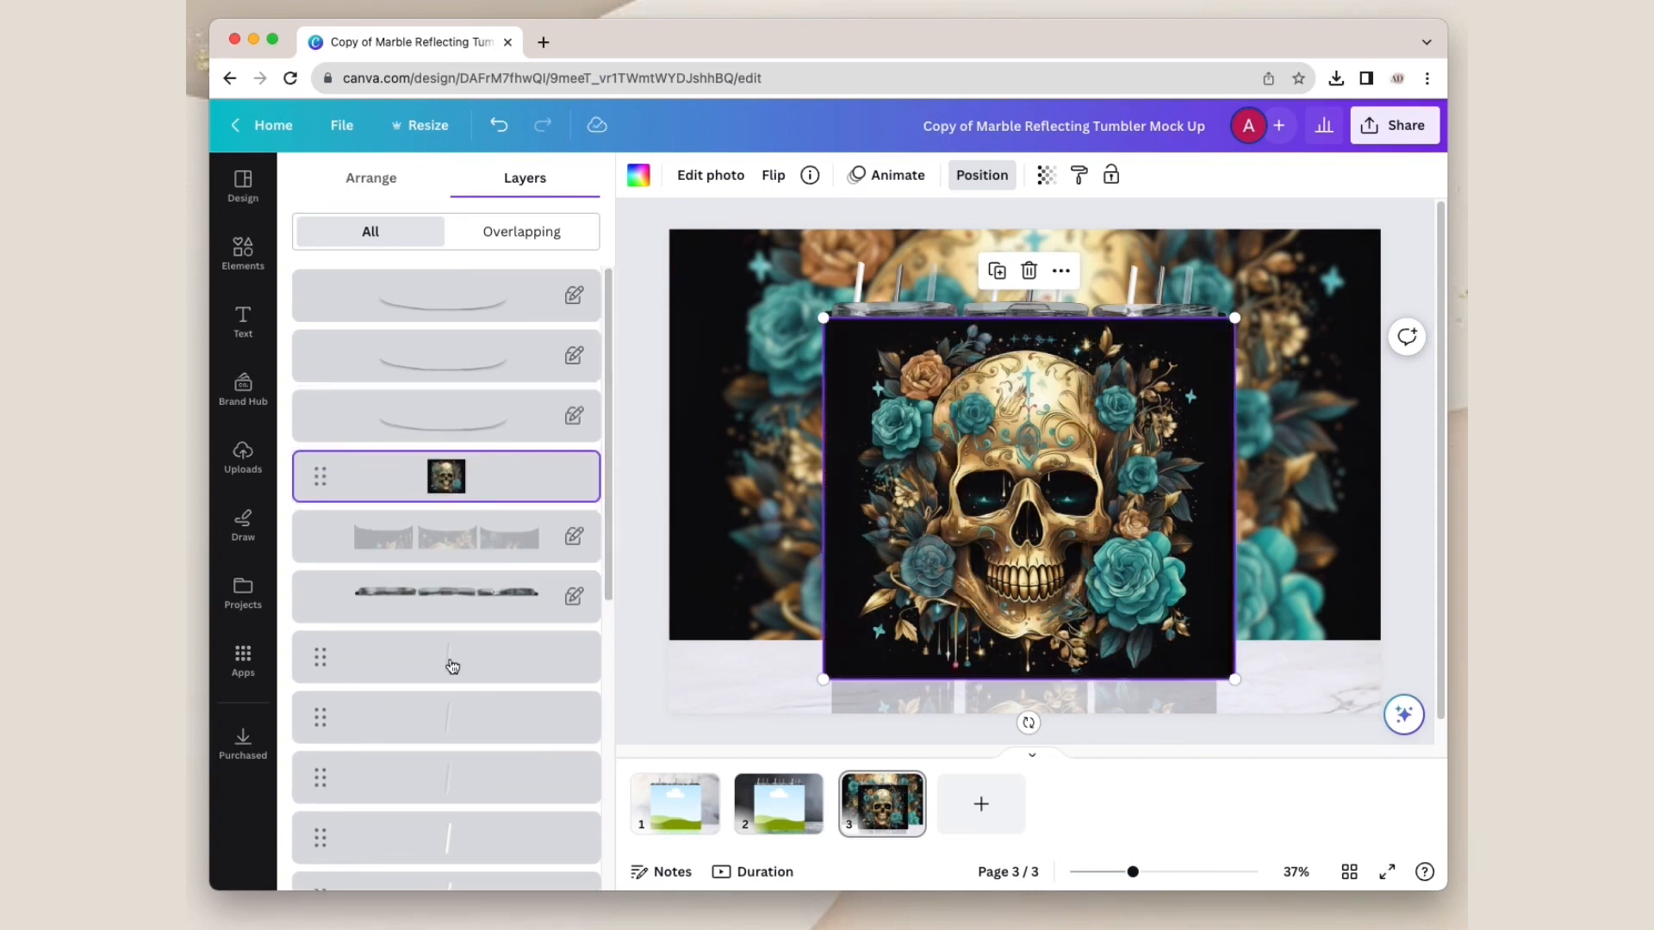
Step: Replace the tumblers' skull image with the uploaded single highland cow image and send it to the back of page 3
left_click(245, 458)
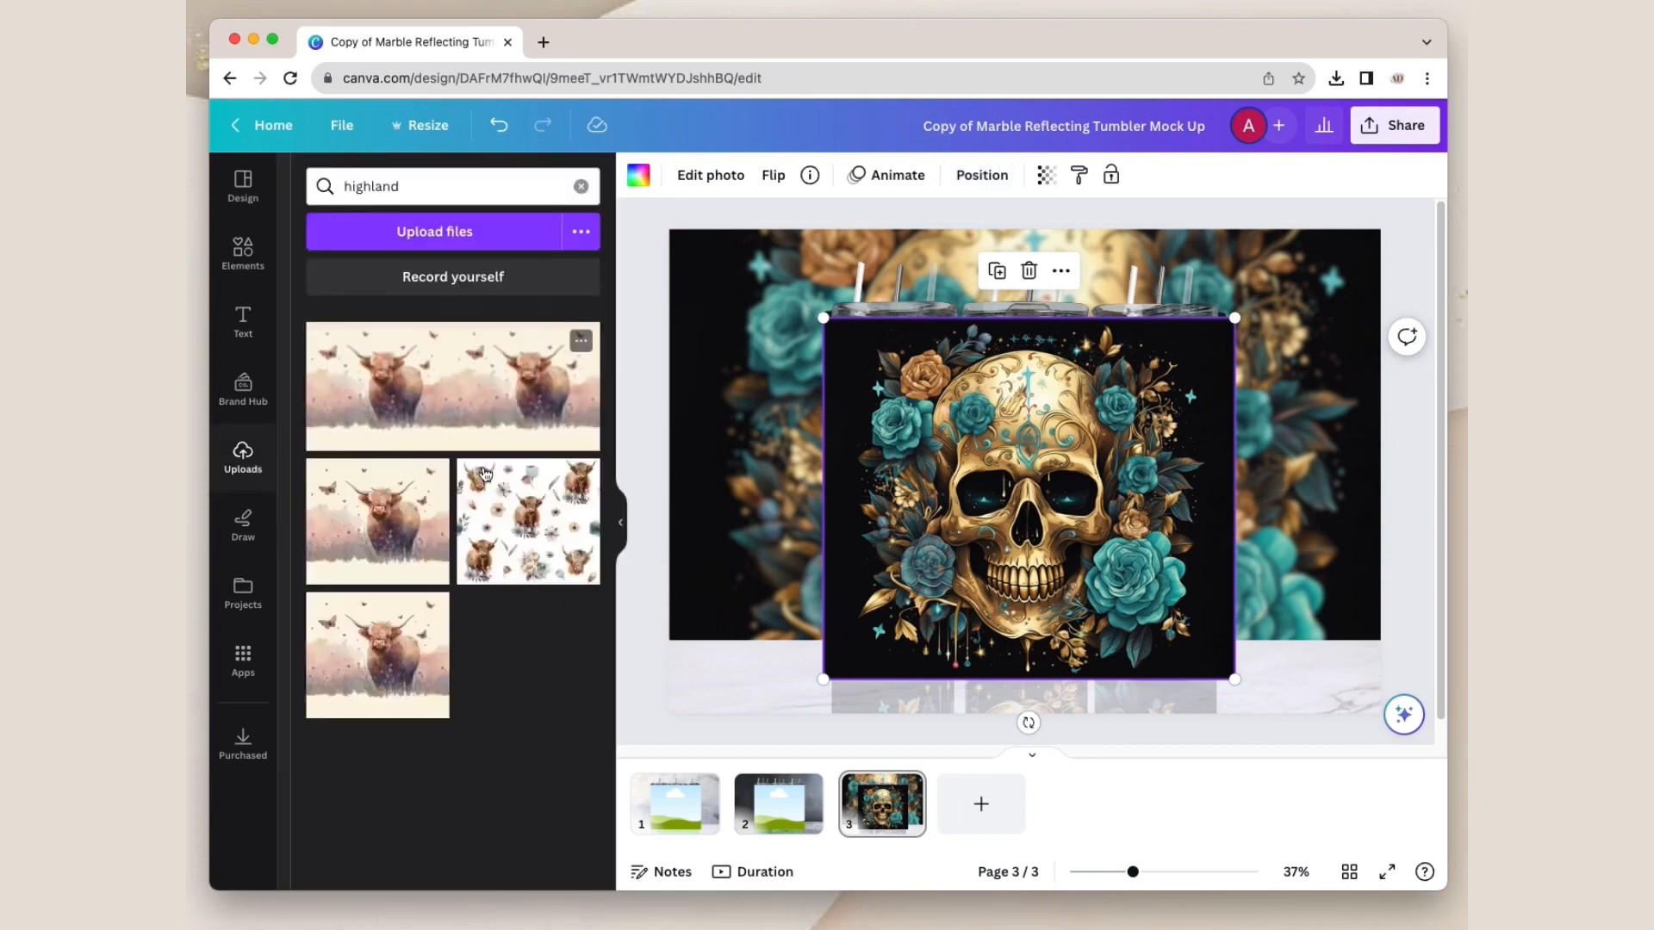
left_click_drag(435, 541, 883, 529)
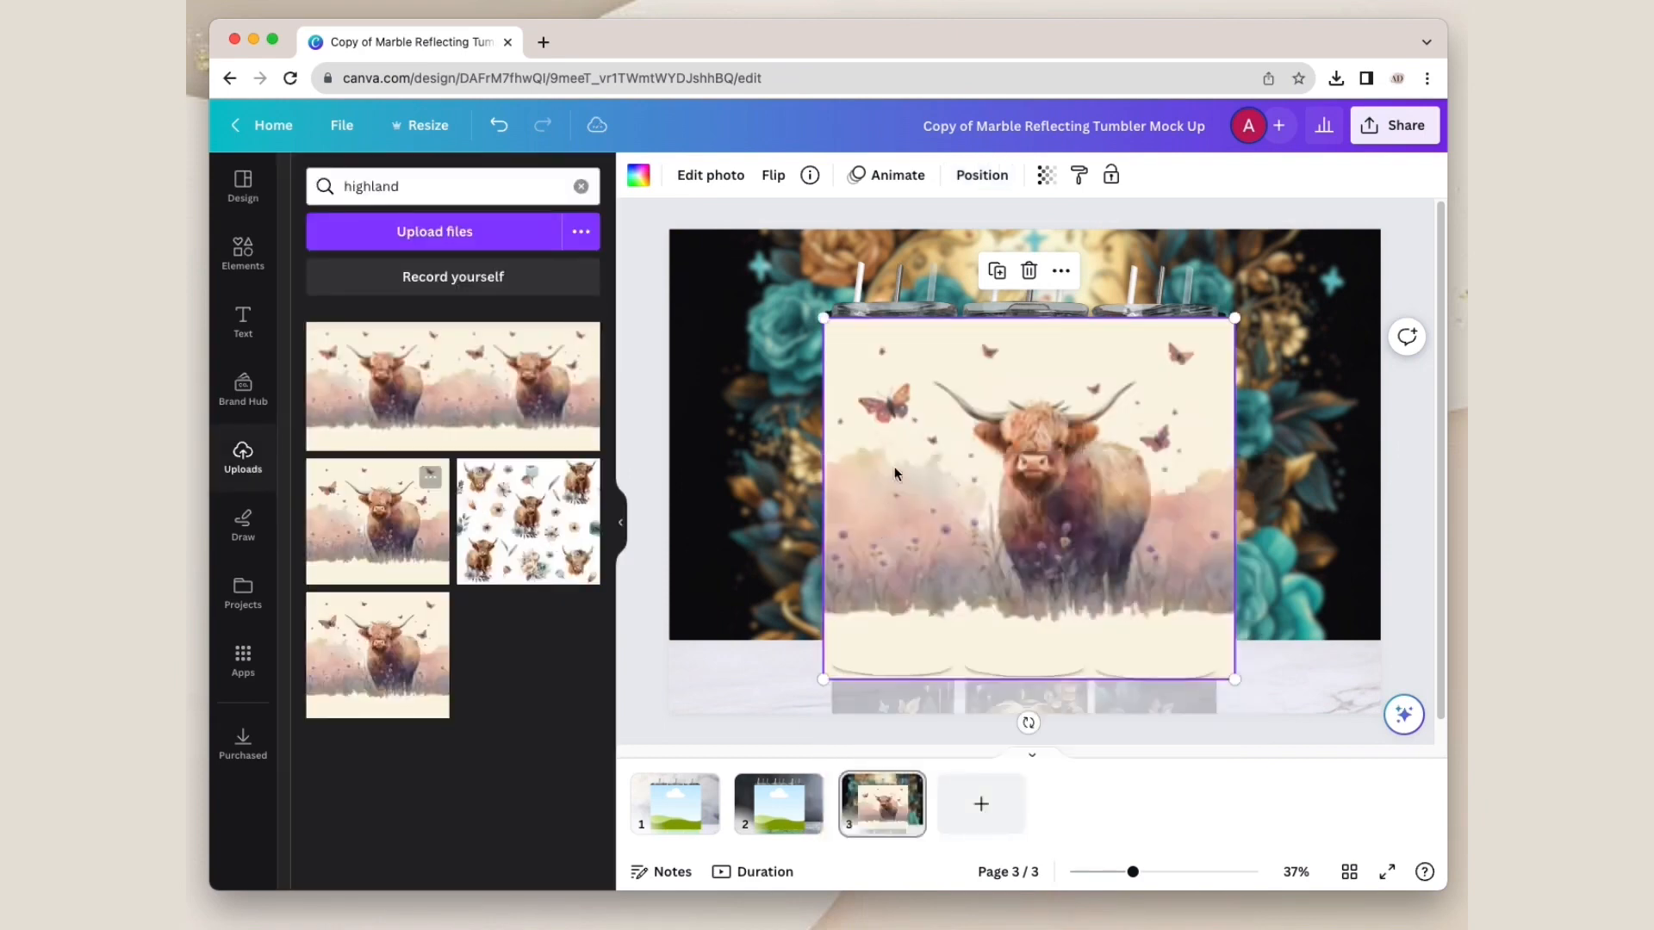
right_click(906, 407)
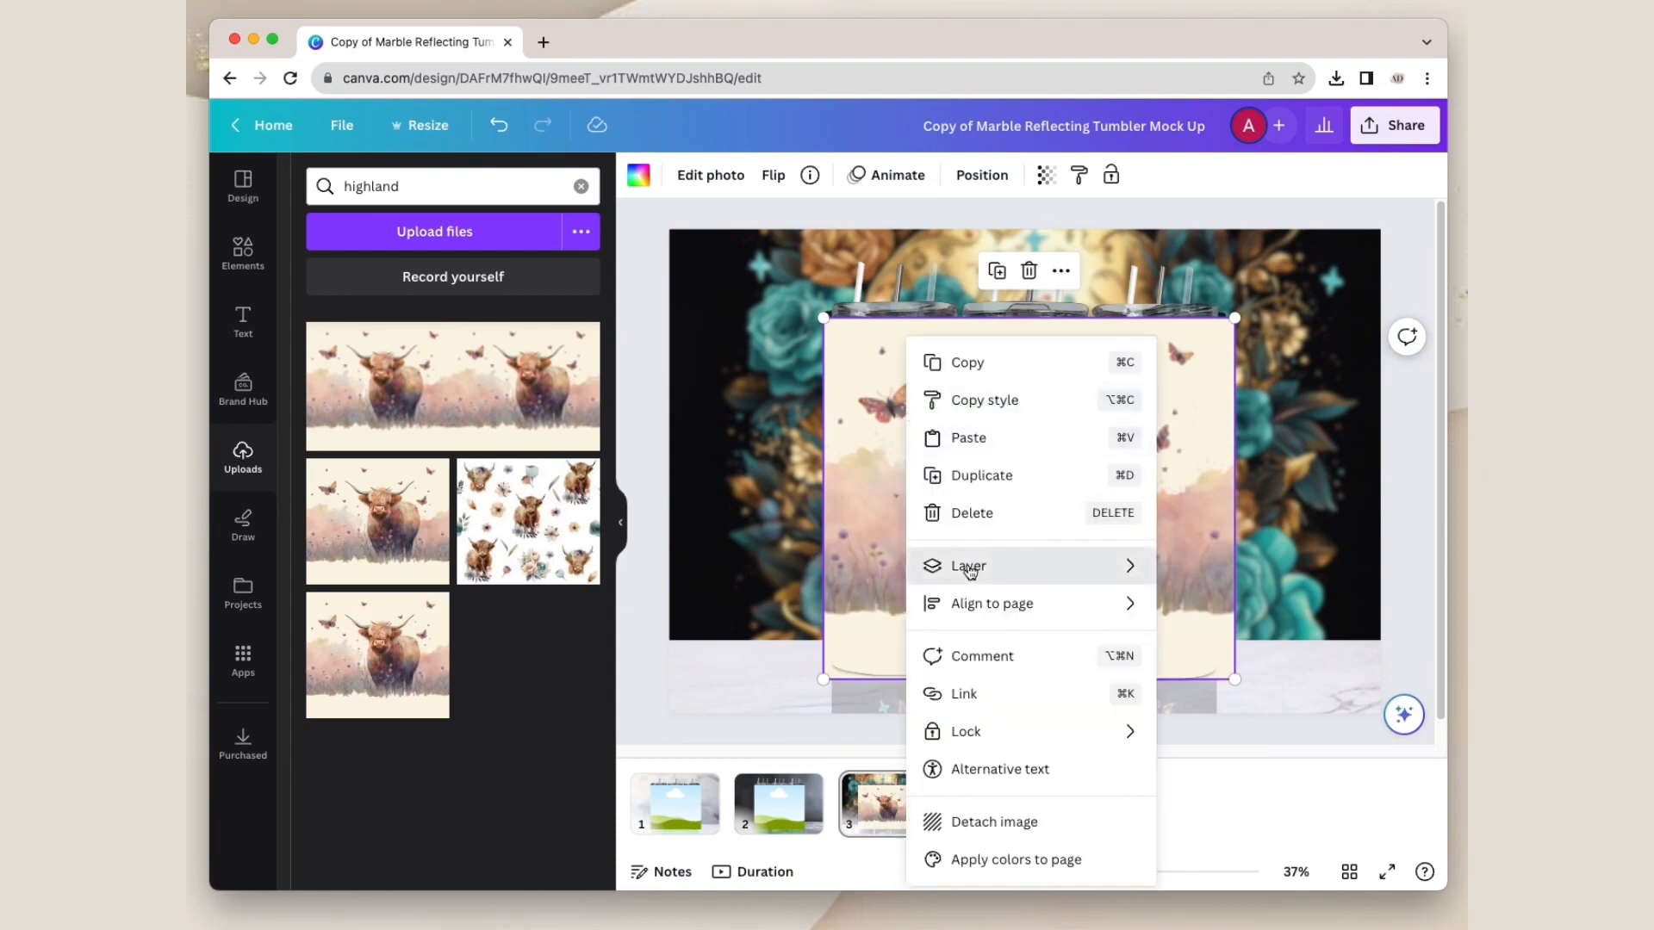
mouse_move(969, 571)
left_click(1228, 685)
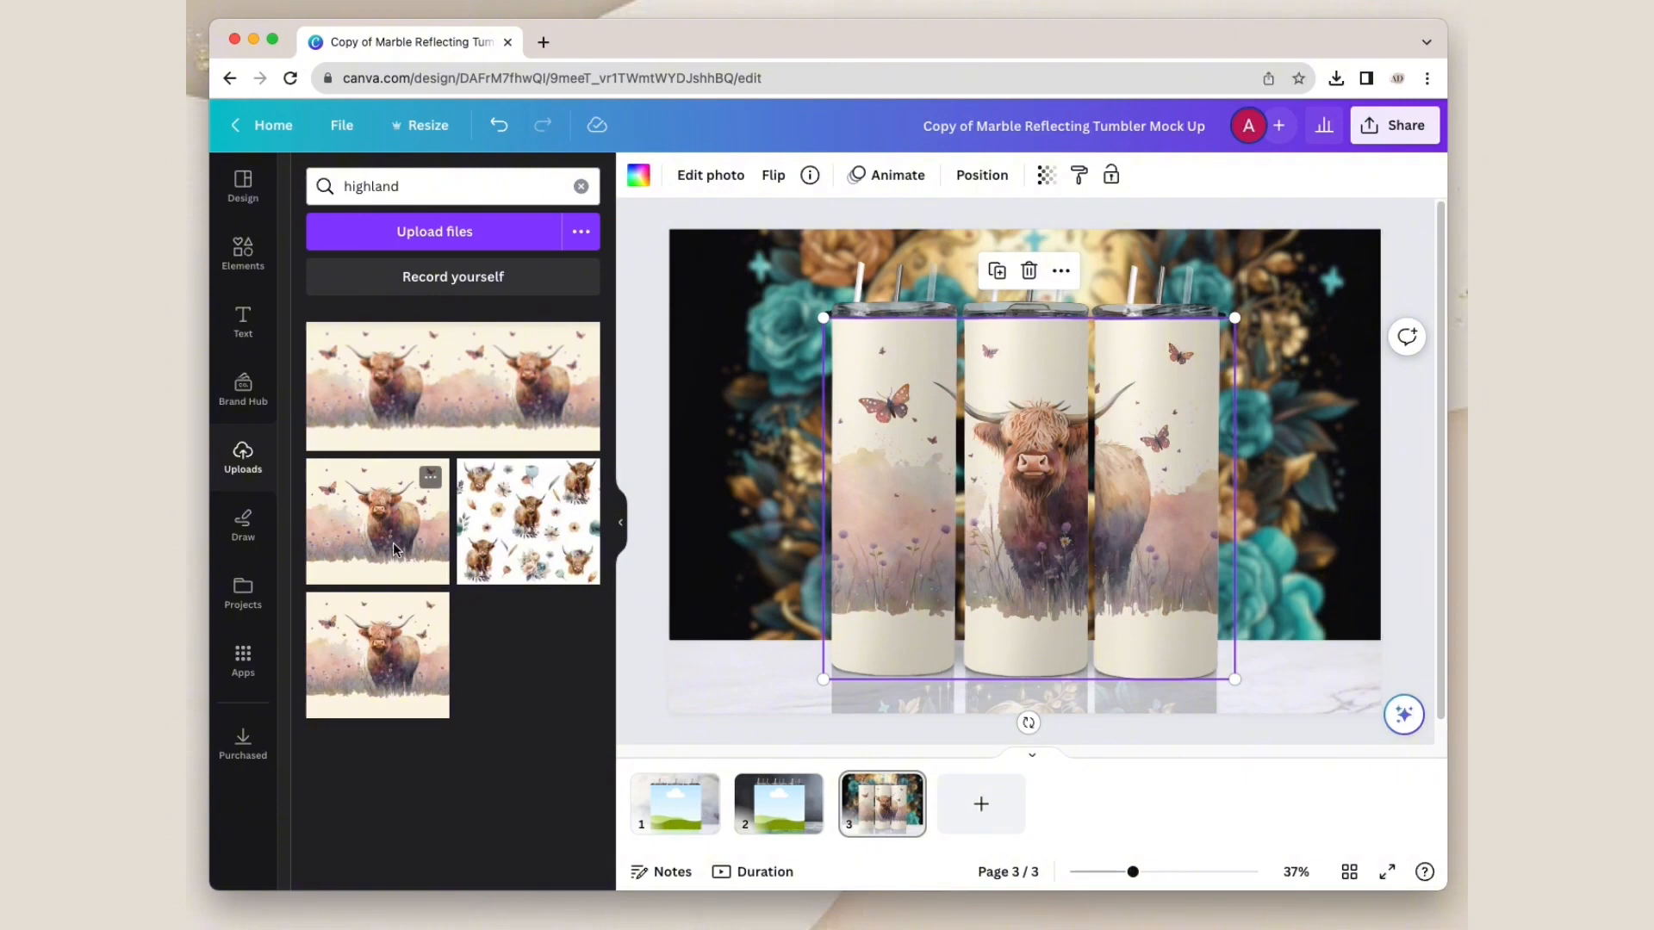
Step: Add another highland cow image to page 3, flip it vertically and place it in the tumblers' reflection frame
key("super+z")
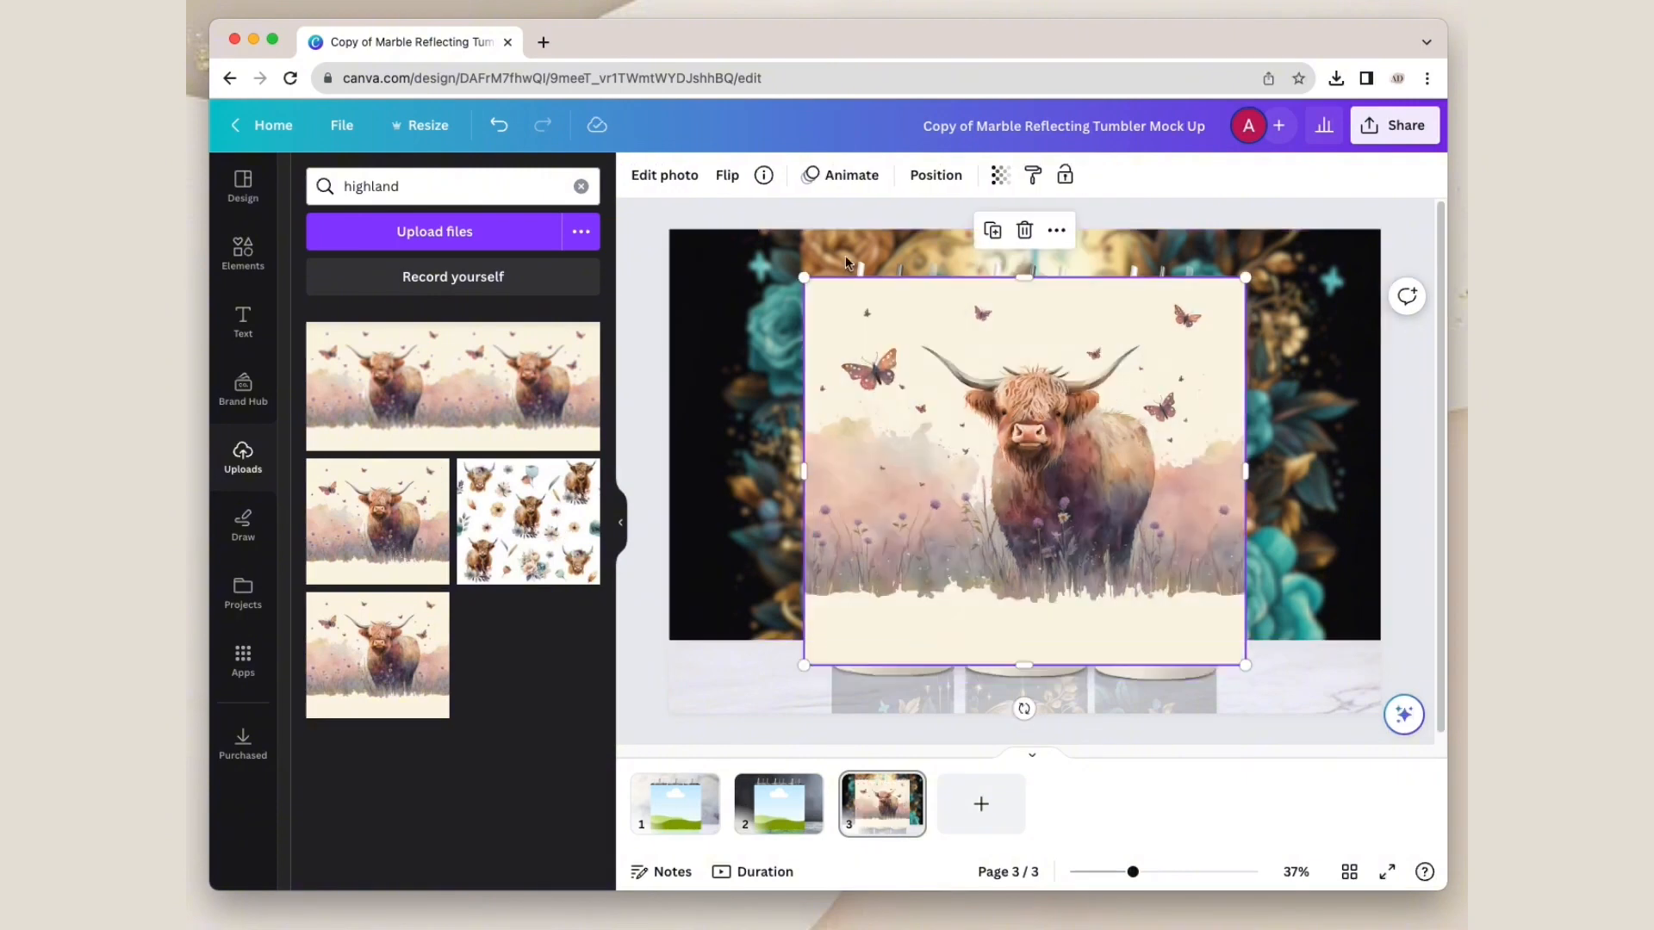
left_click(727, 175)
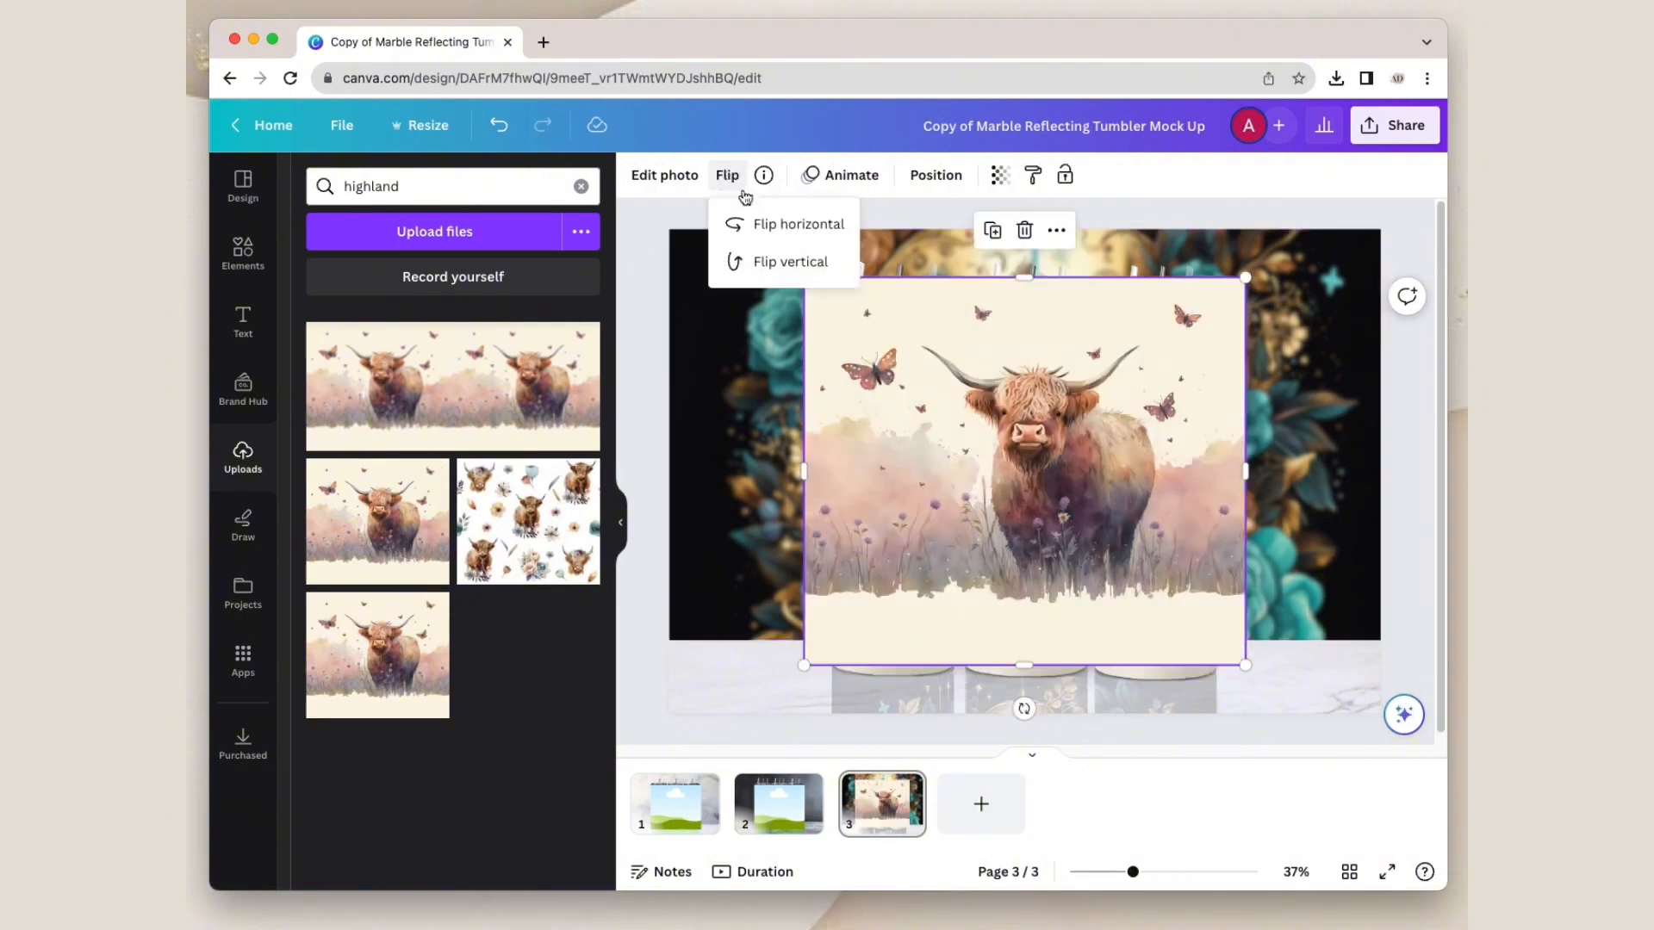
left_click(765, 262)
left_click(1043, 617)
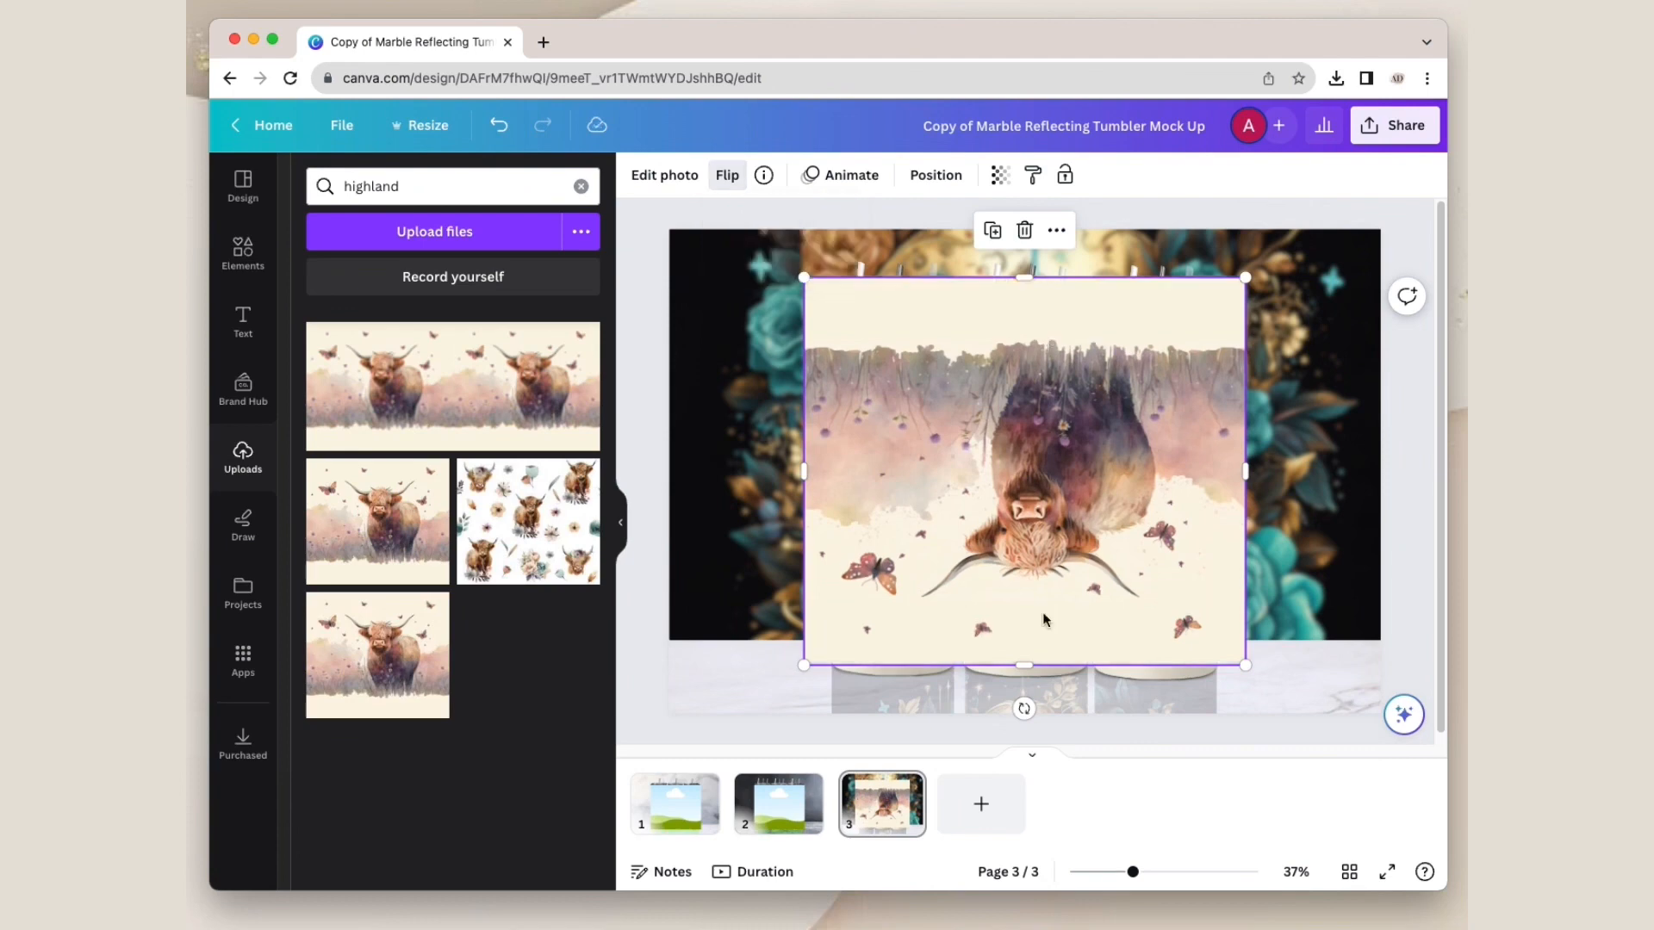
left_click_drag(1042, 611, 1034, 715)
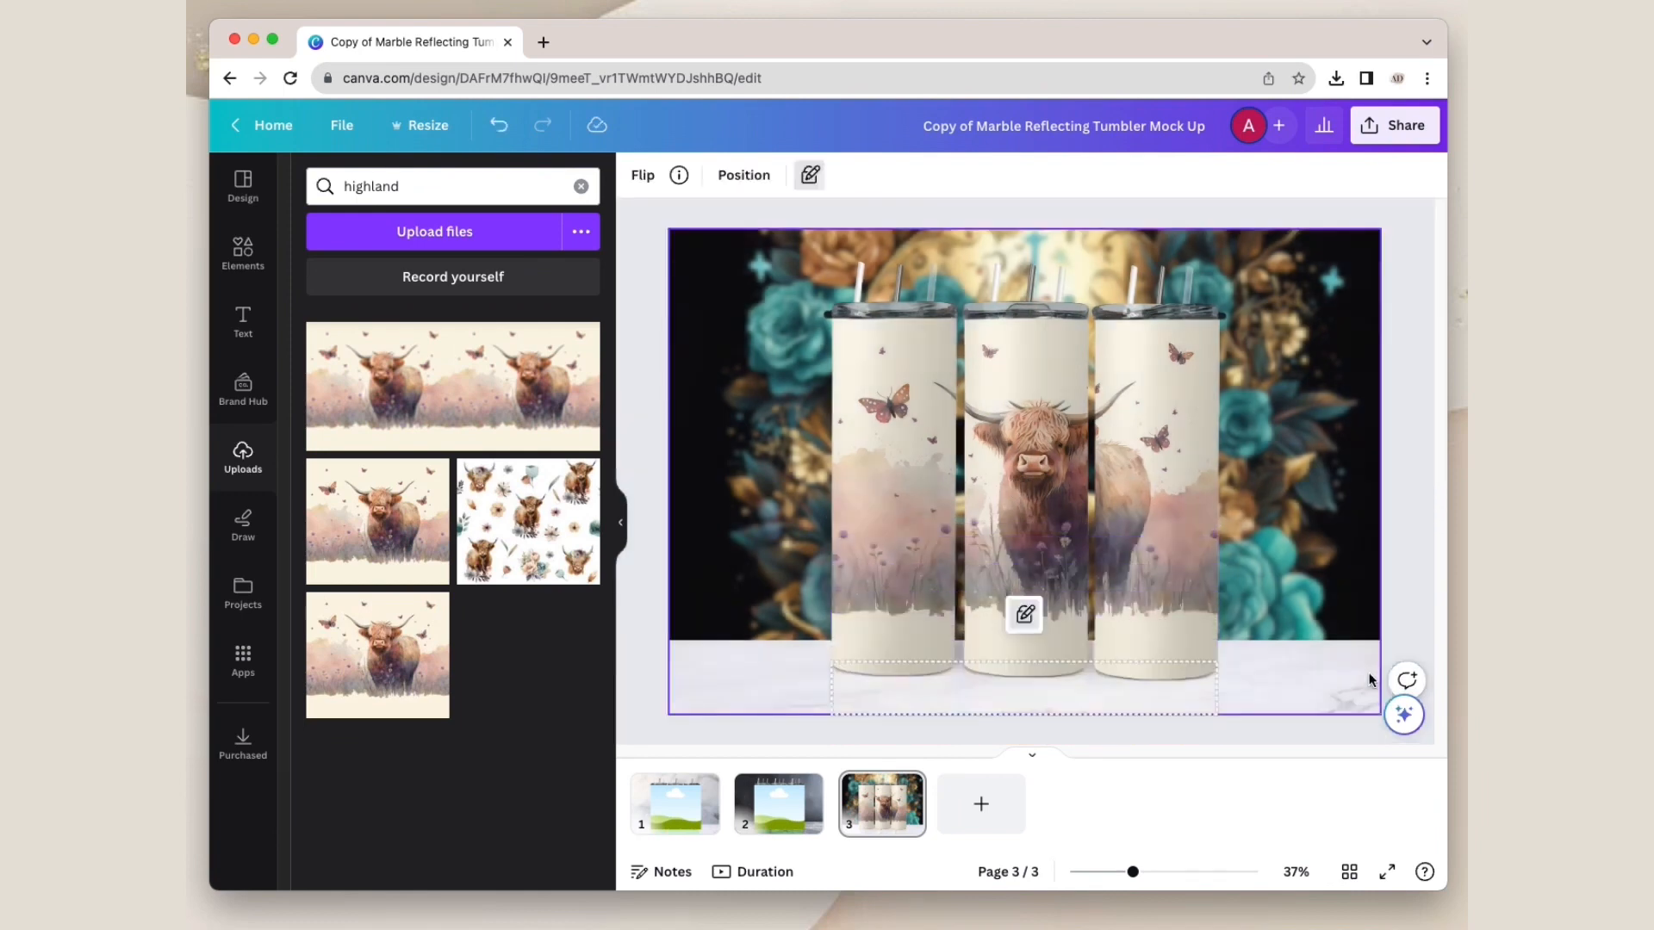
left_click(1393, 532)
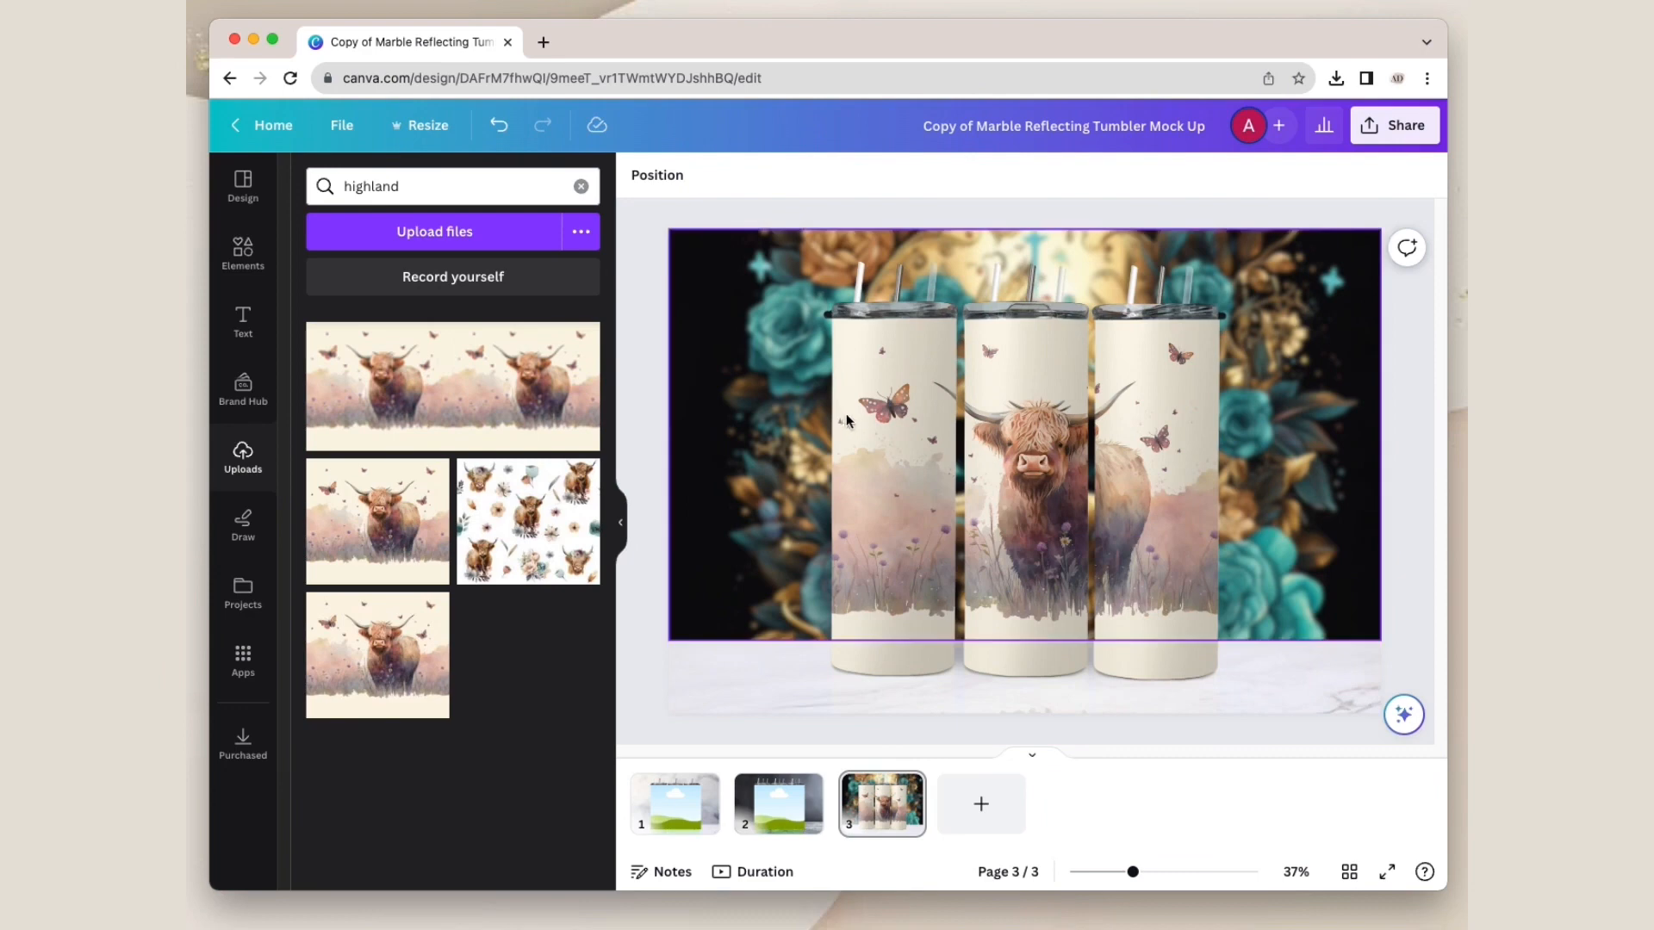
Step: Fill page 3's background frame with the wide two-cow image and shift it slightly left inside the frame
left_click_drag(422, 407, 698, 375)
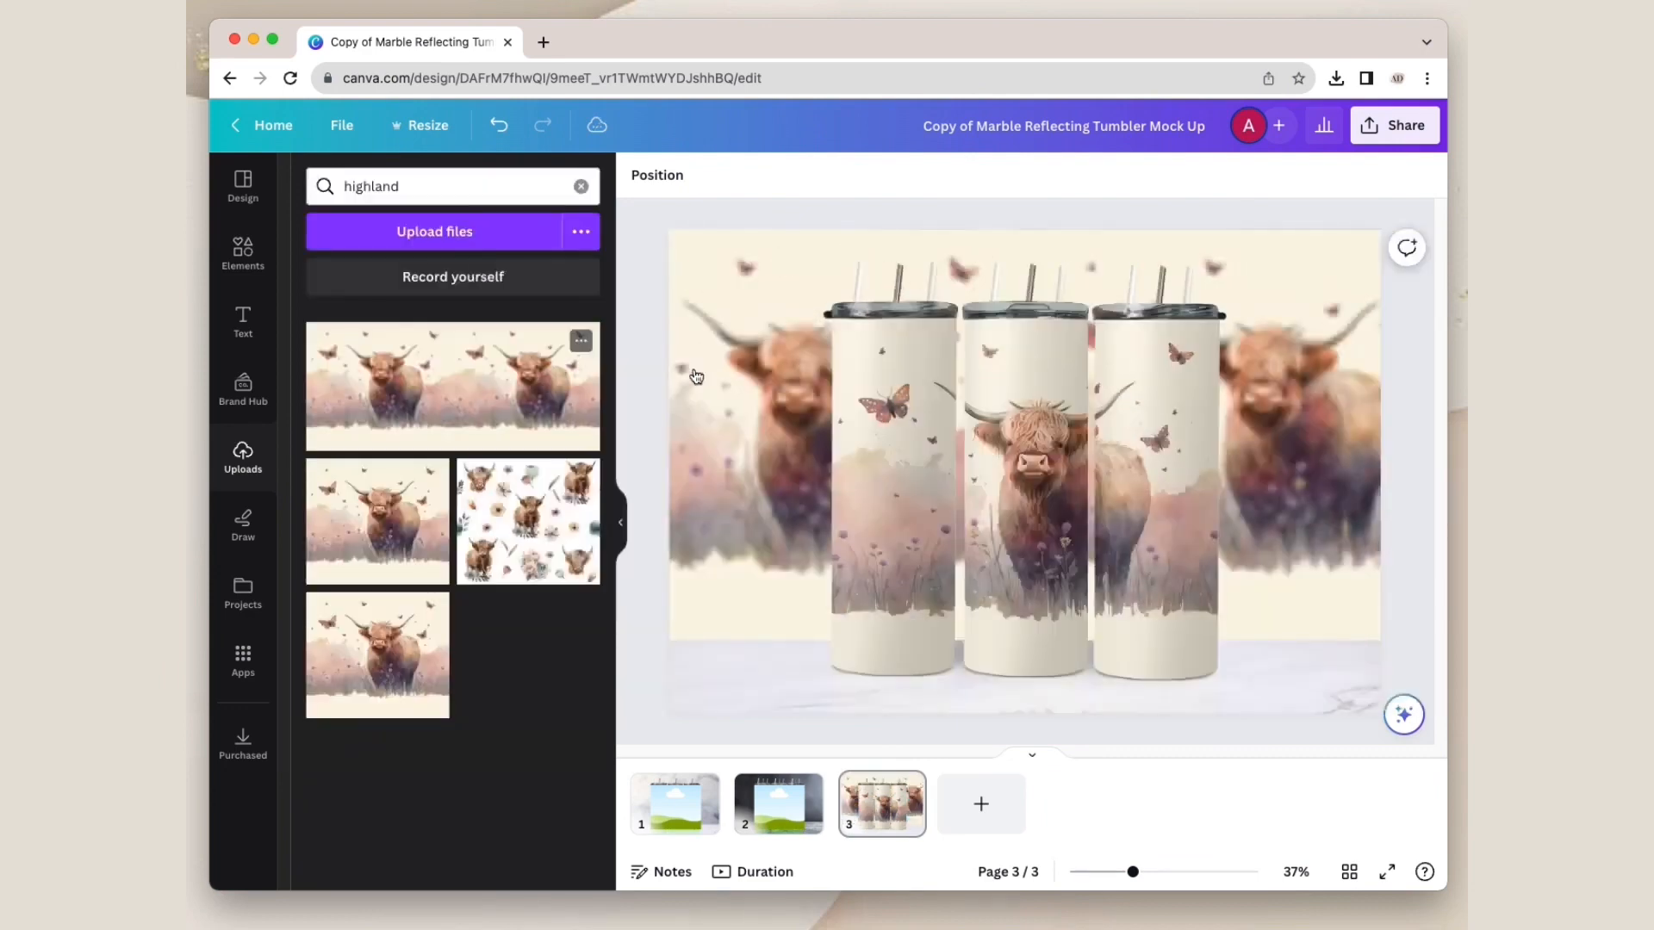
left_click(747, 394)
double_click(748, 392)
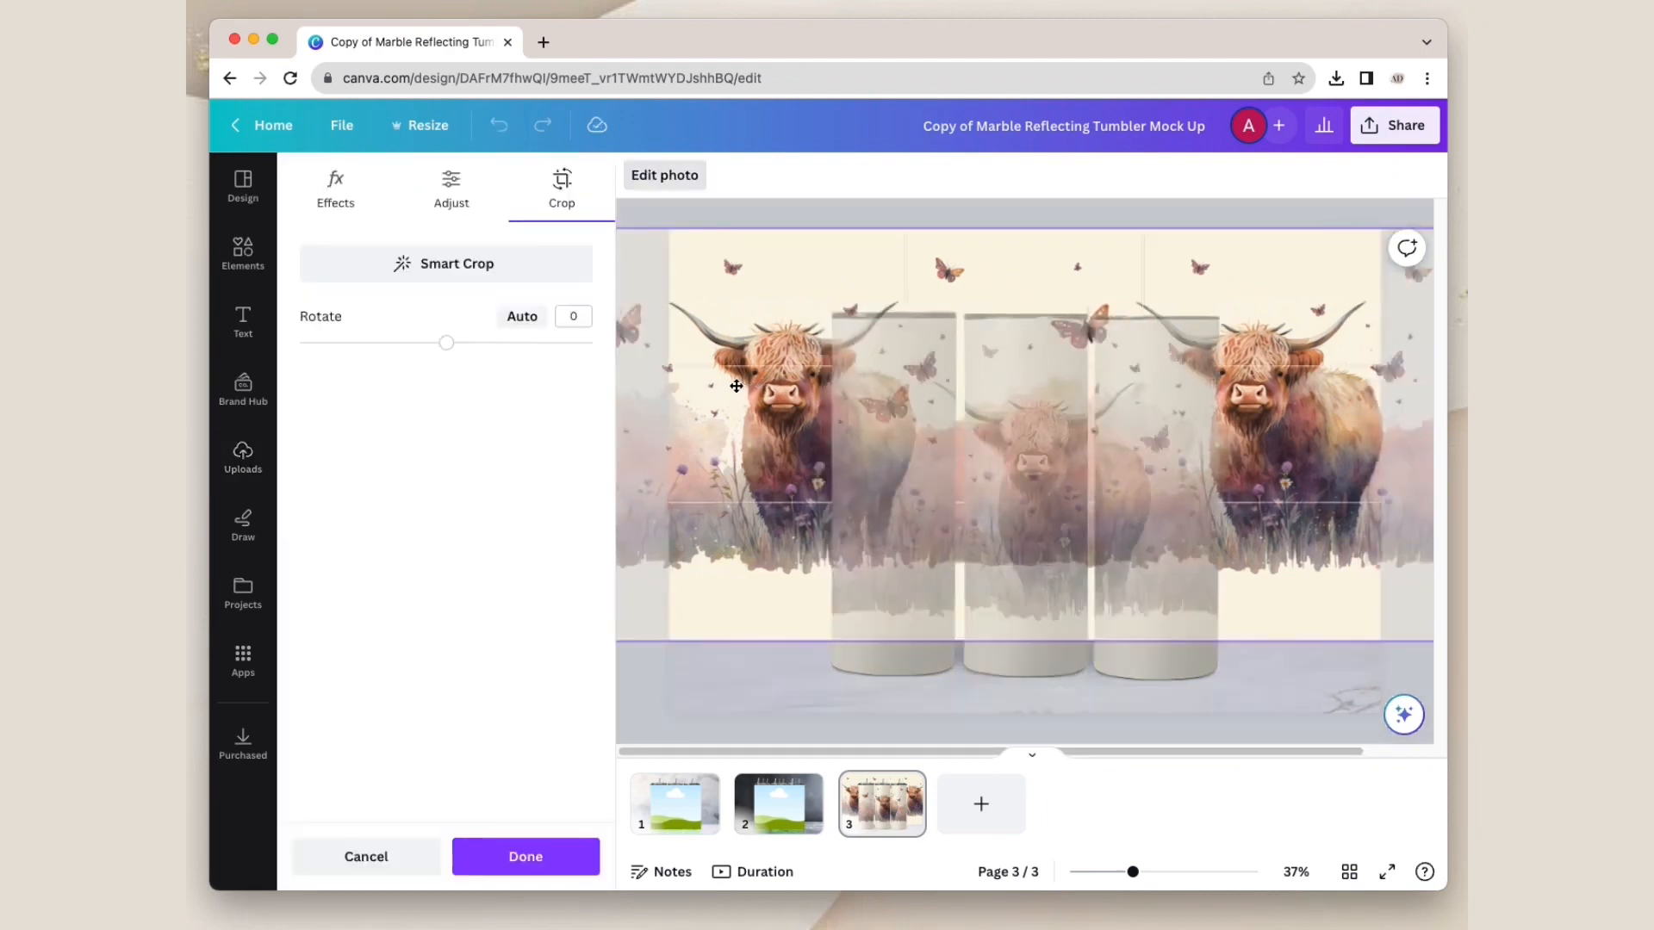
left_click_drag(737, 386, 734, 385)
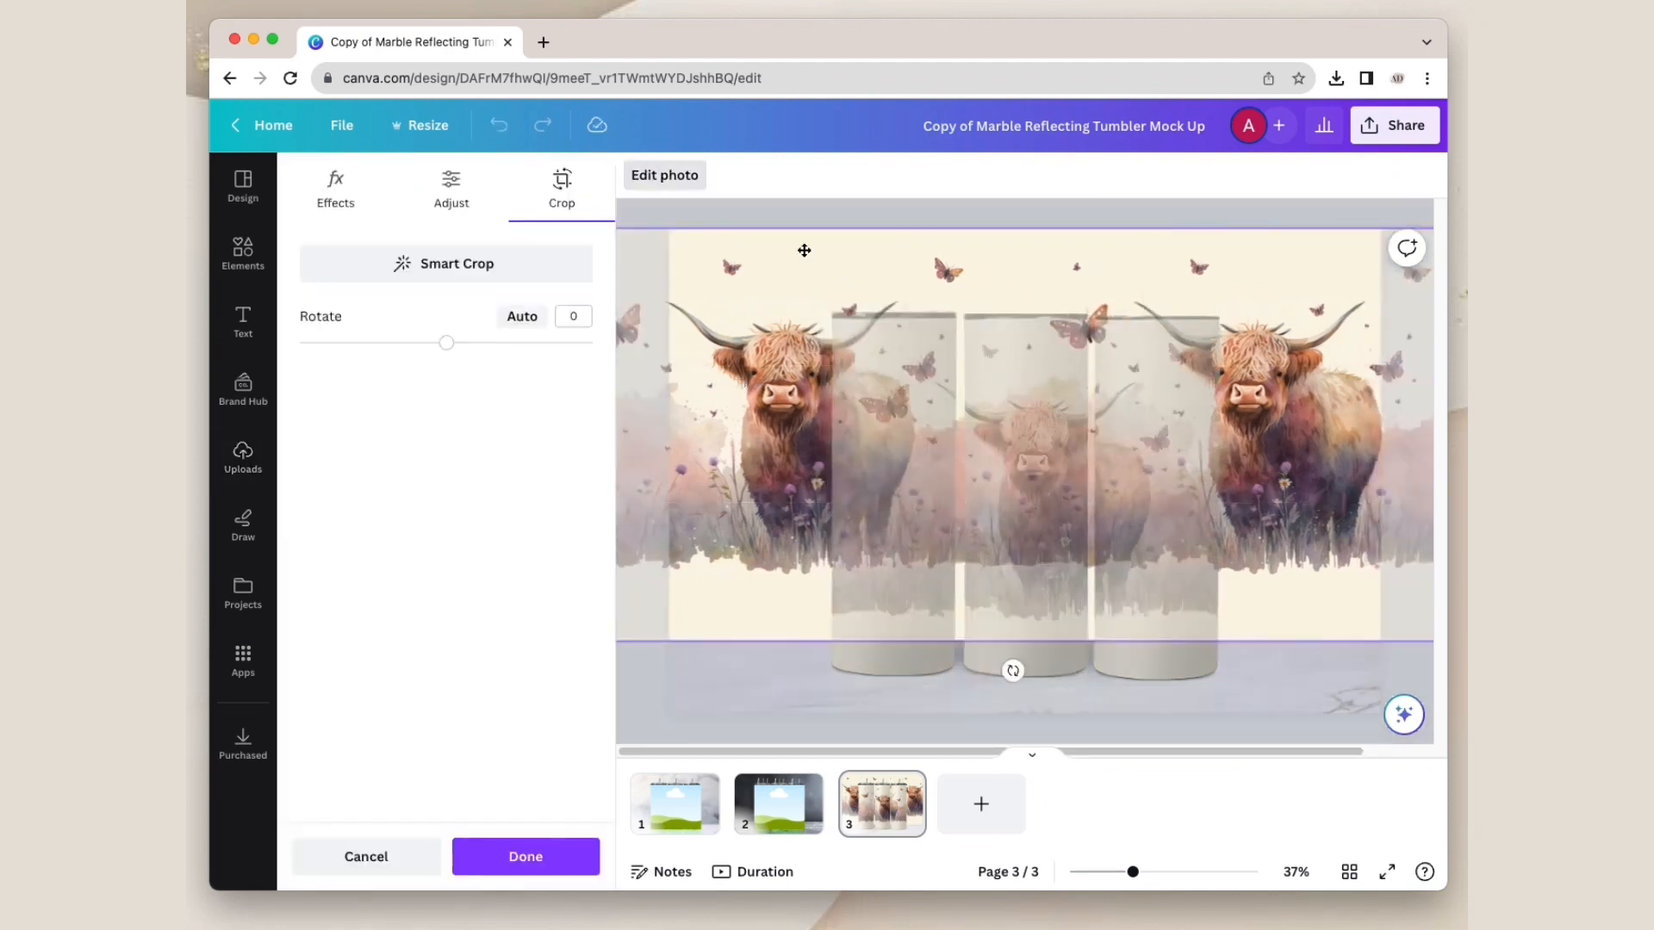
left_click(856, 213)
left_click(856, 213)
Step: Apply the Blur effect to page 3's two-cow background image
left_click(763, 281)
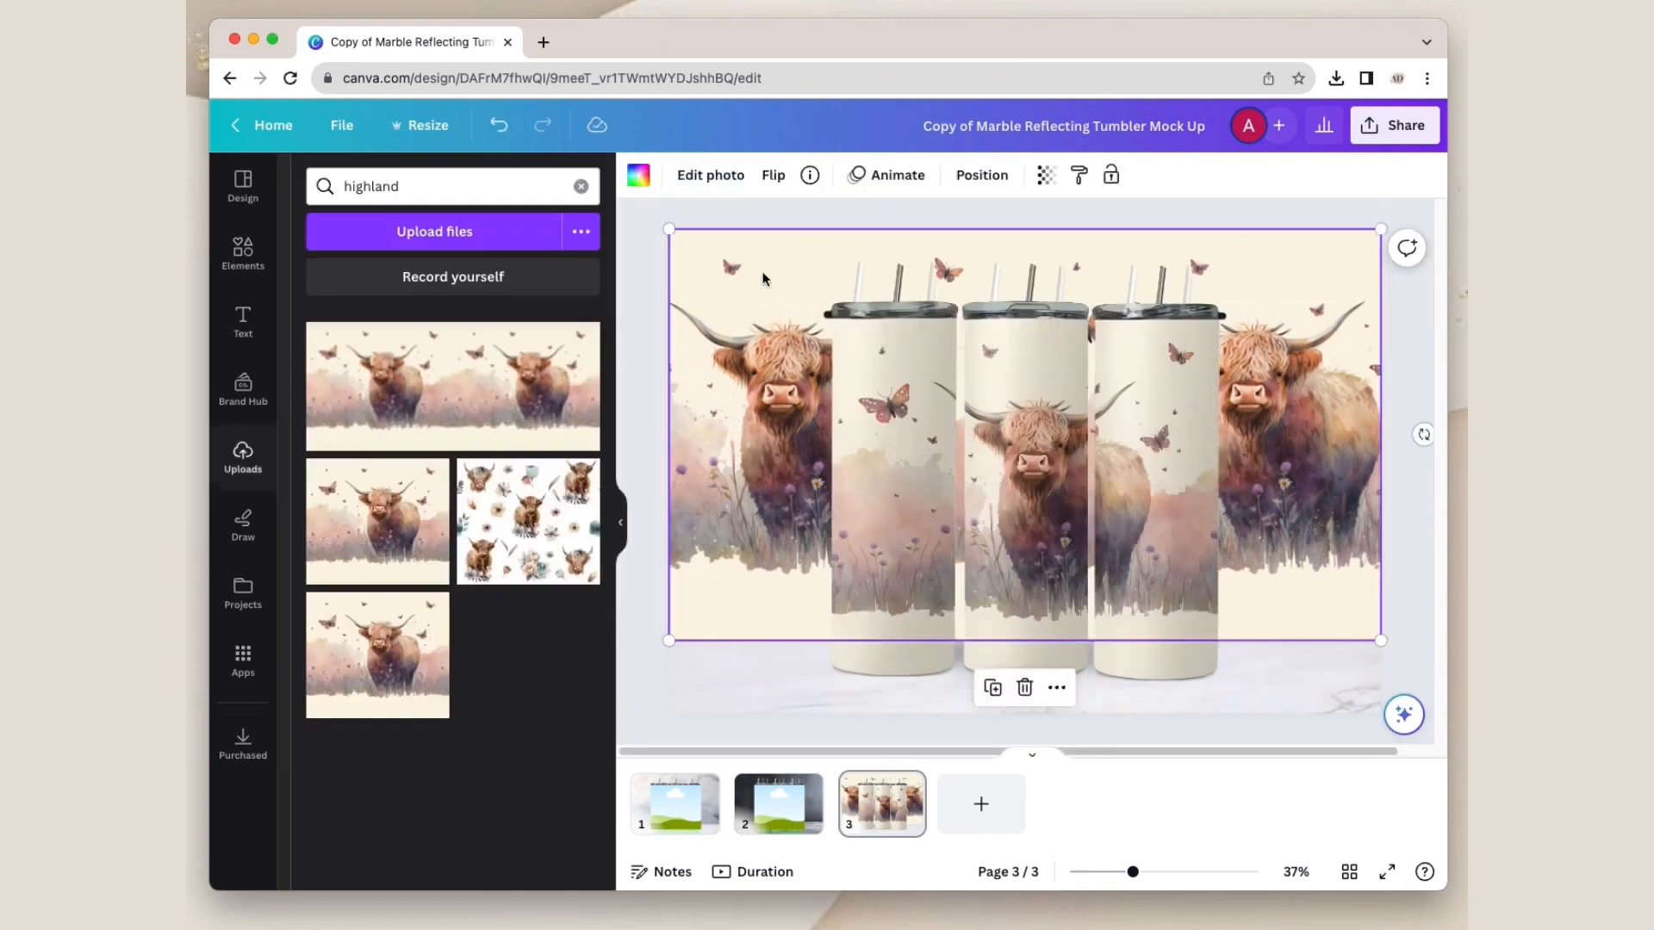
left_click(712, 179)
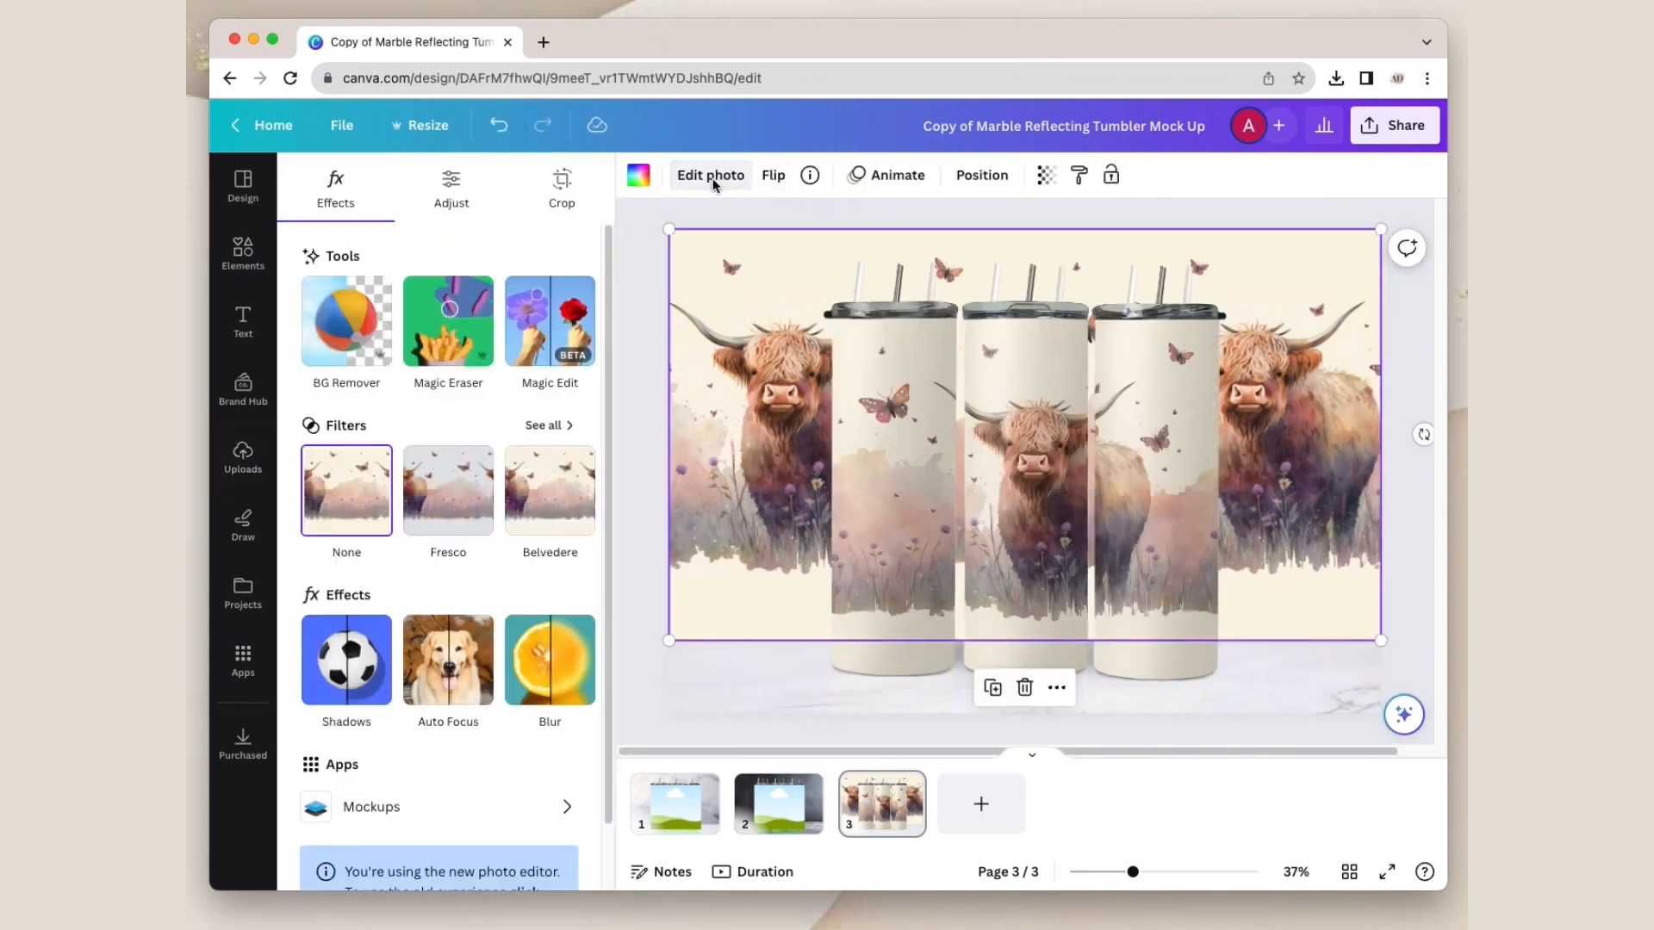
left_click(527, 639)
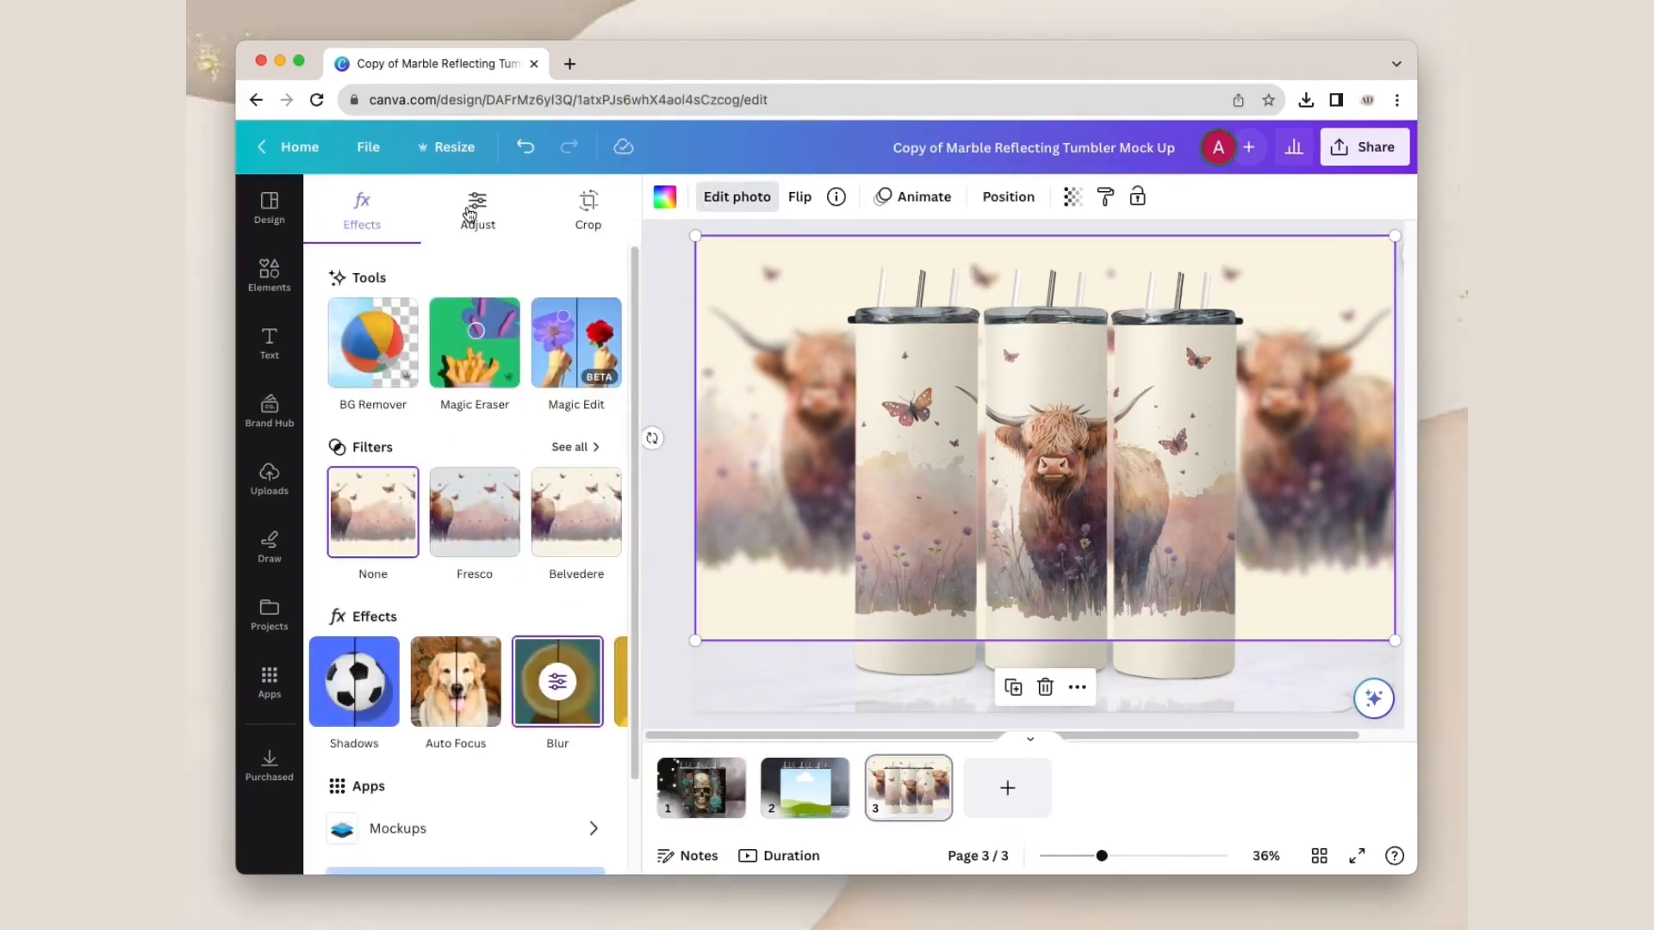
Step: Set the background image's brightness to -15, slightly raise a texture adjustment and deselect the image
left_click(472, 207)
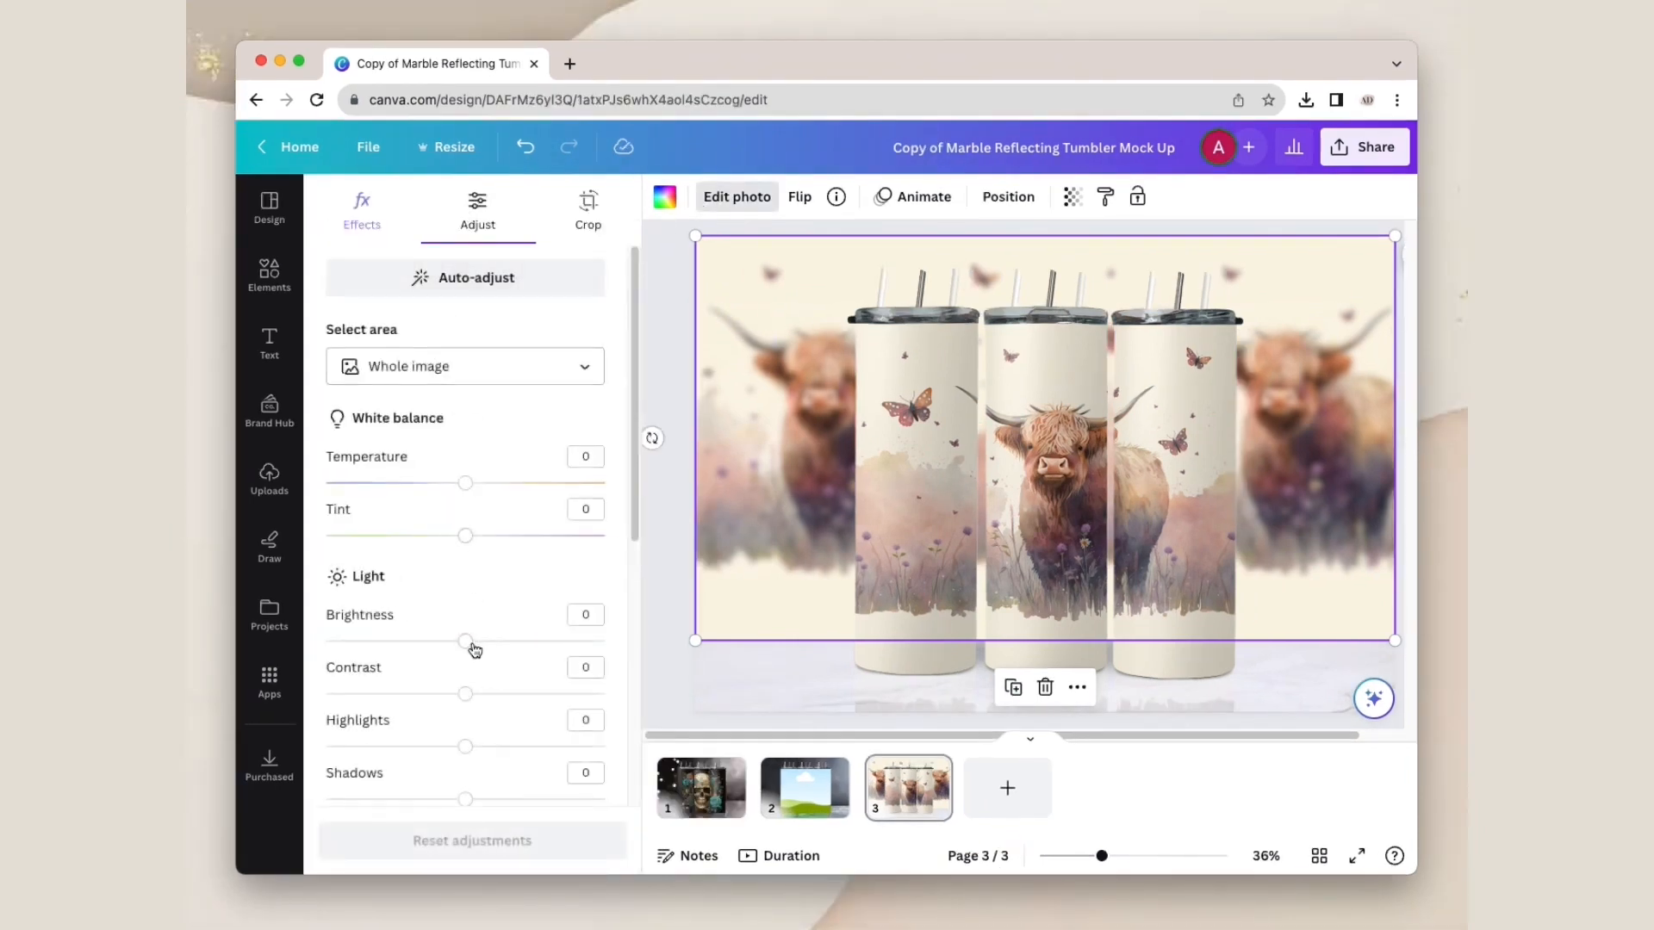
mouse_move(474, 650)
left_mouse_down()
mouse_move(415, 646)
mouse_move(444, 645)
left_mouse_up()
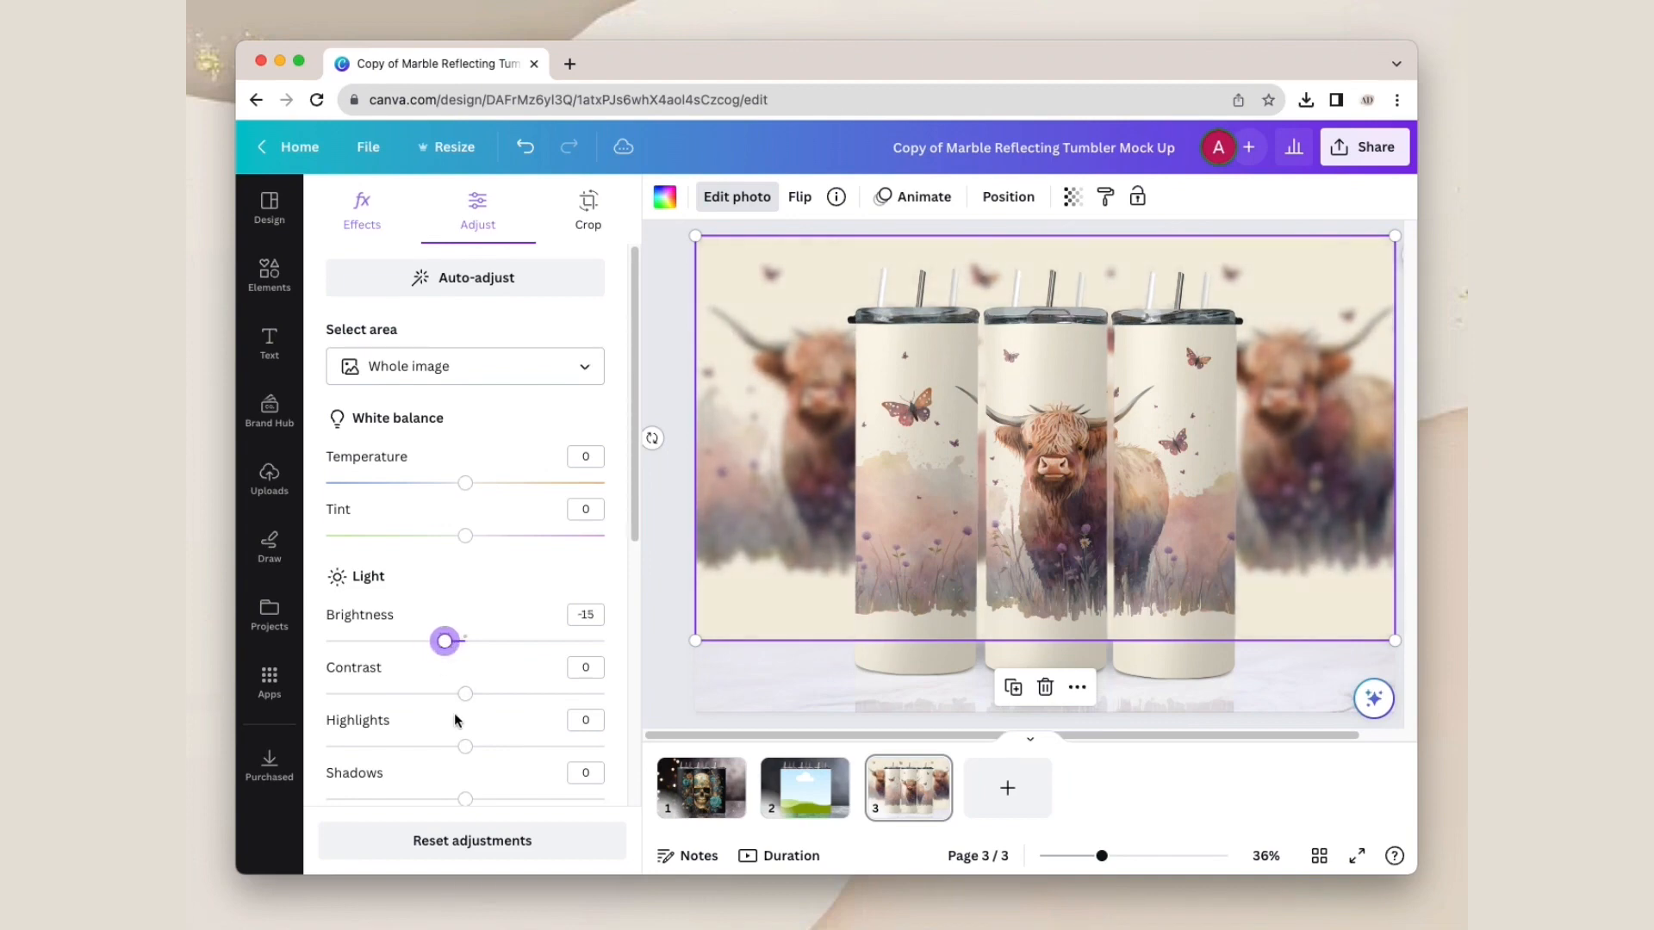
scroll(468, 741, "down", 4)
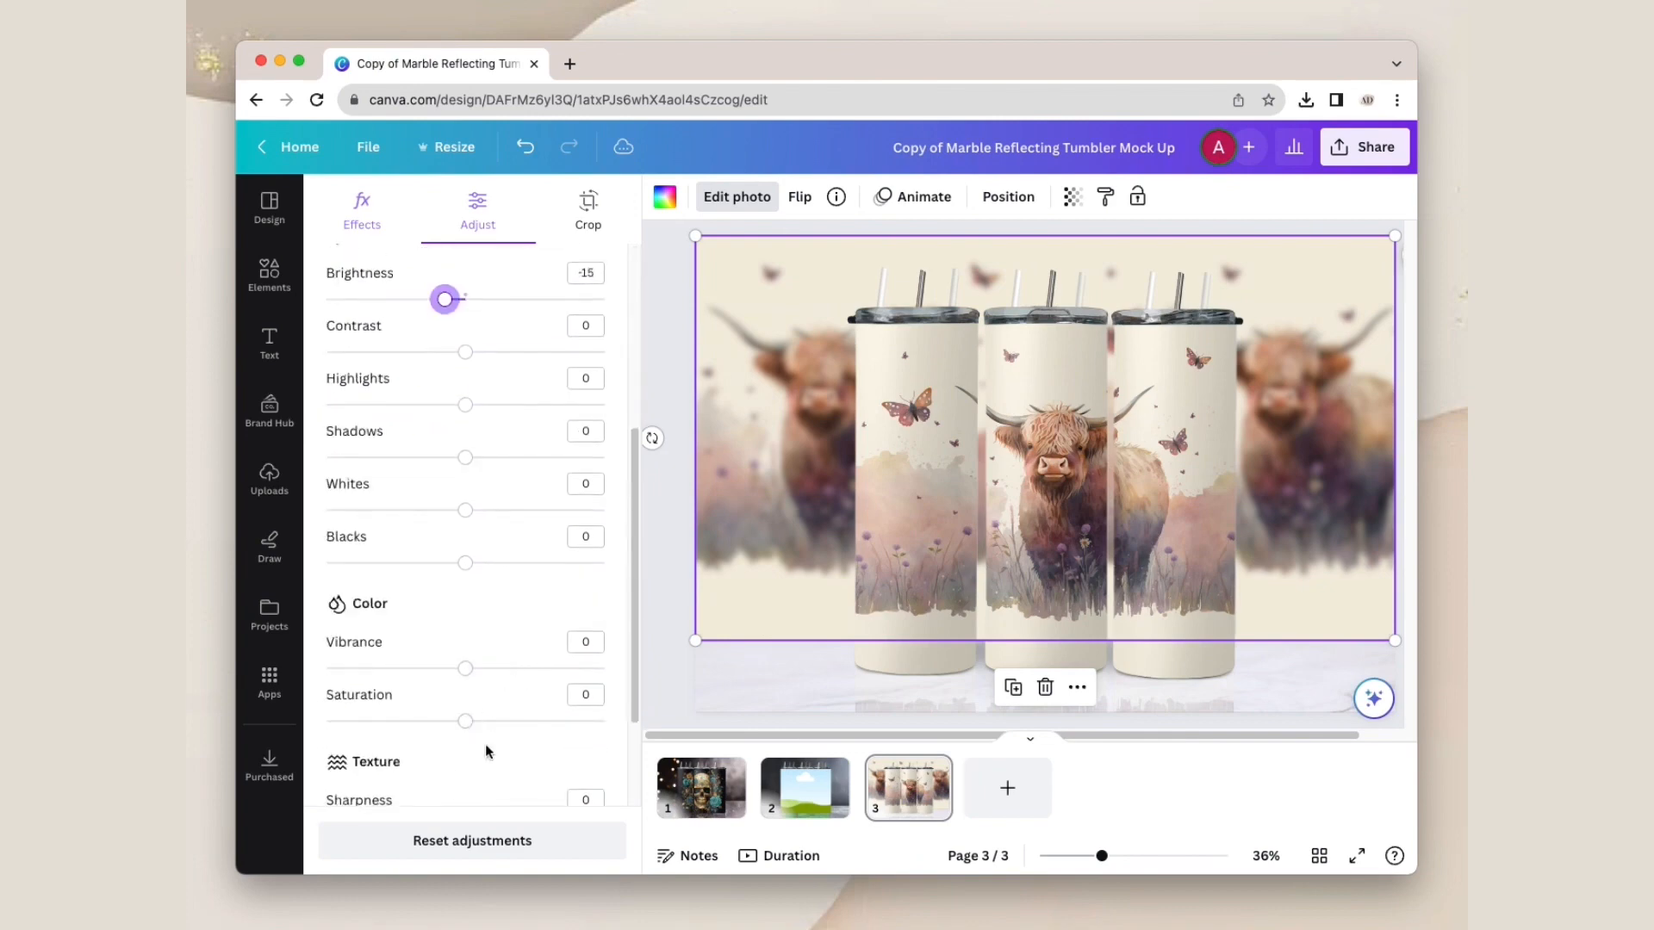
scroll(484, 746, "down", 3)
mouse_move(465, 783)
left_mouse_down()
mouse_move(506, 786)
mouse_move(483, 785)
left_mouse_up()
left_click(652, 670)
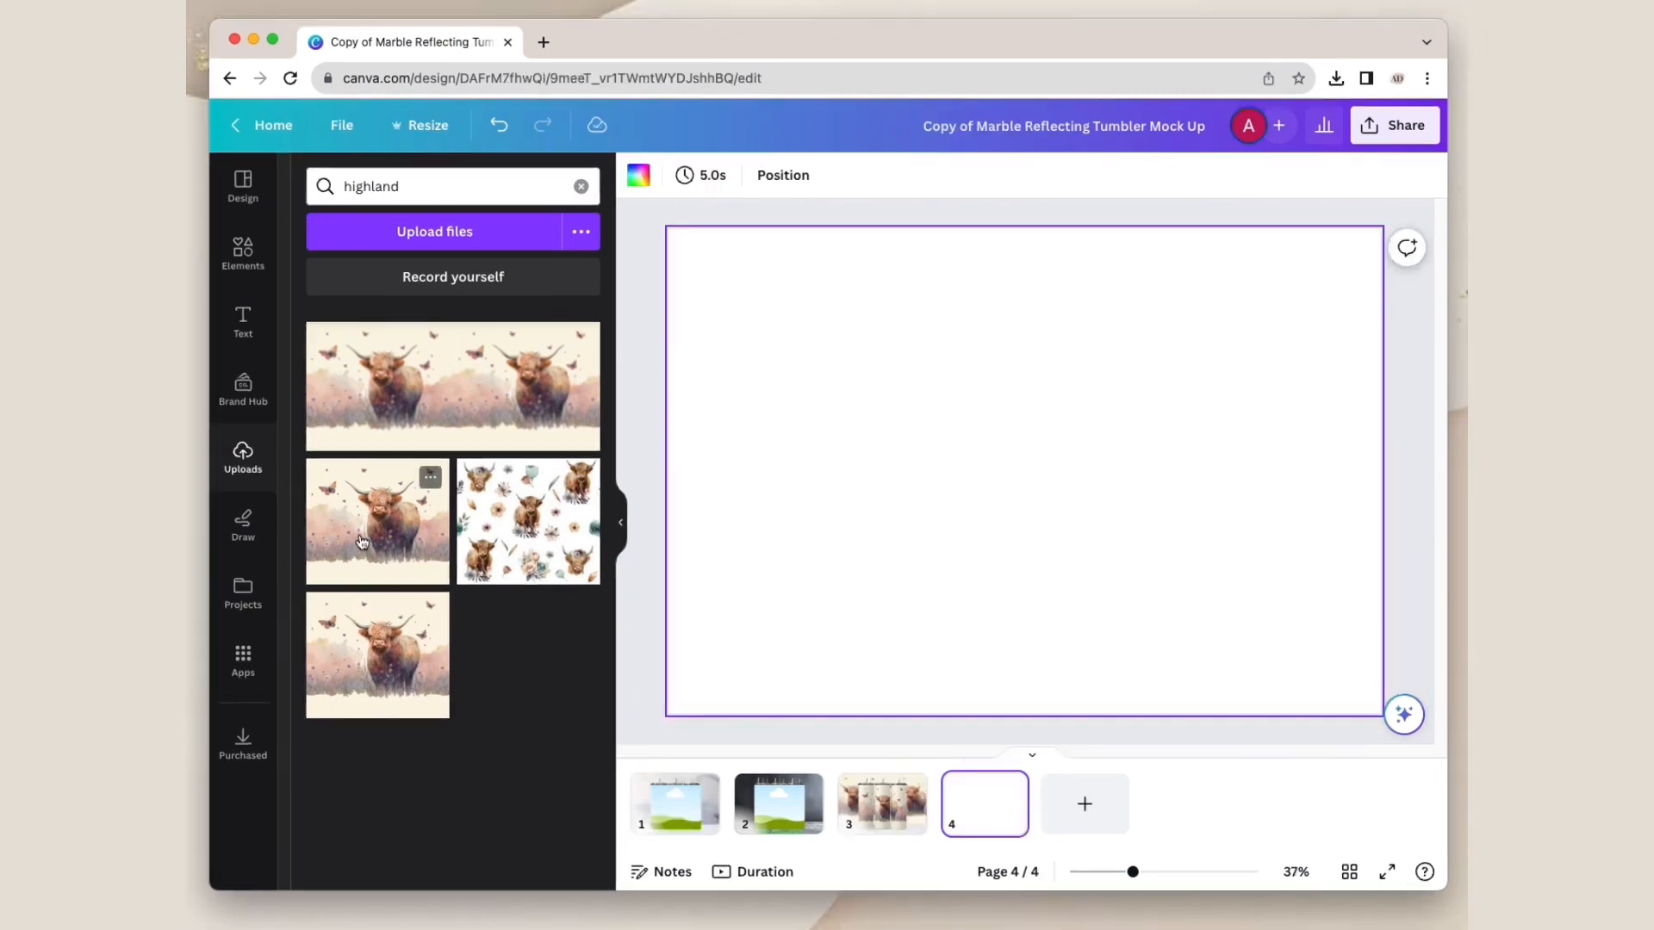
Step: Add the single highland cow image to a blank page 4, shrink it and position it in the page's left half
left_click(360, 536)
left_click_drag(1238, 291, 1128, 376)
left_click_drag(1021, 481, 914, 429)
Step: Duplicate the cow image on page 4 and place the copy directly against the original's right edge
right_click(854, 456)
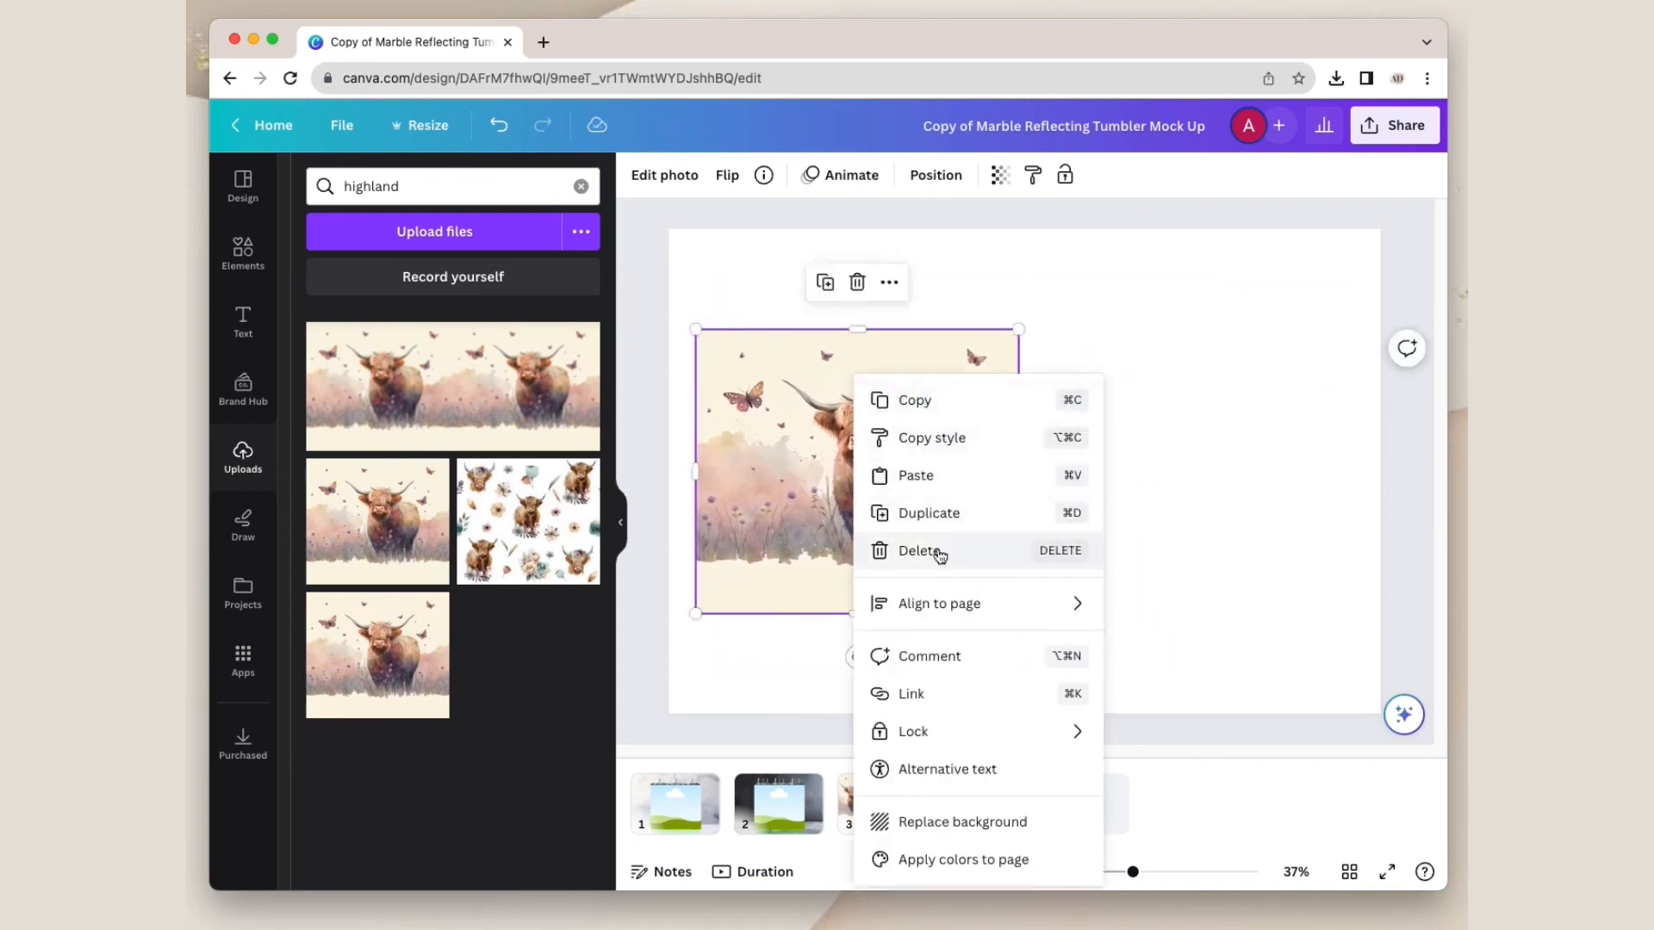
left_click(923, 515)
left_click_drag(798, 468, 1115, 461)
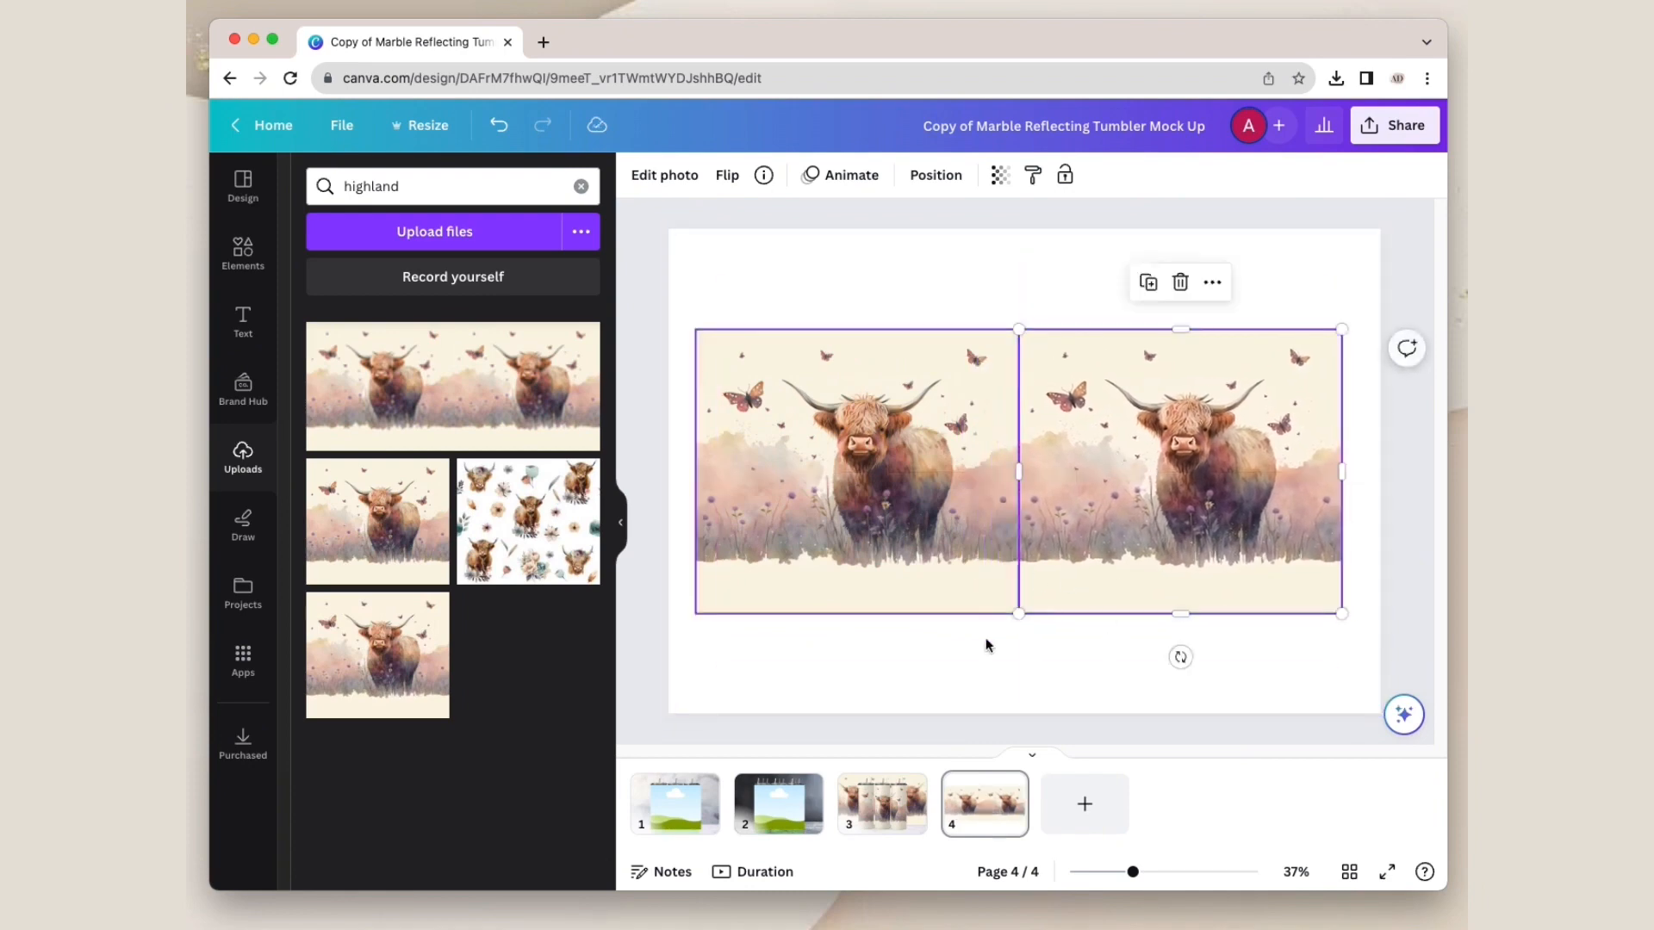
left_click(1012, 683)
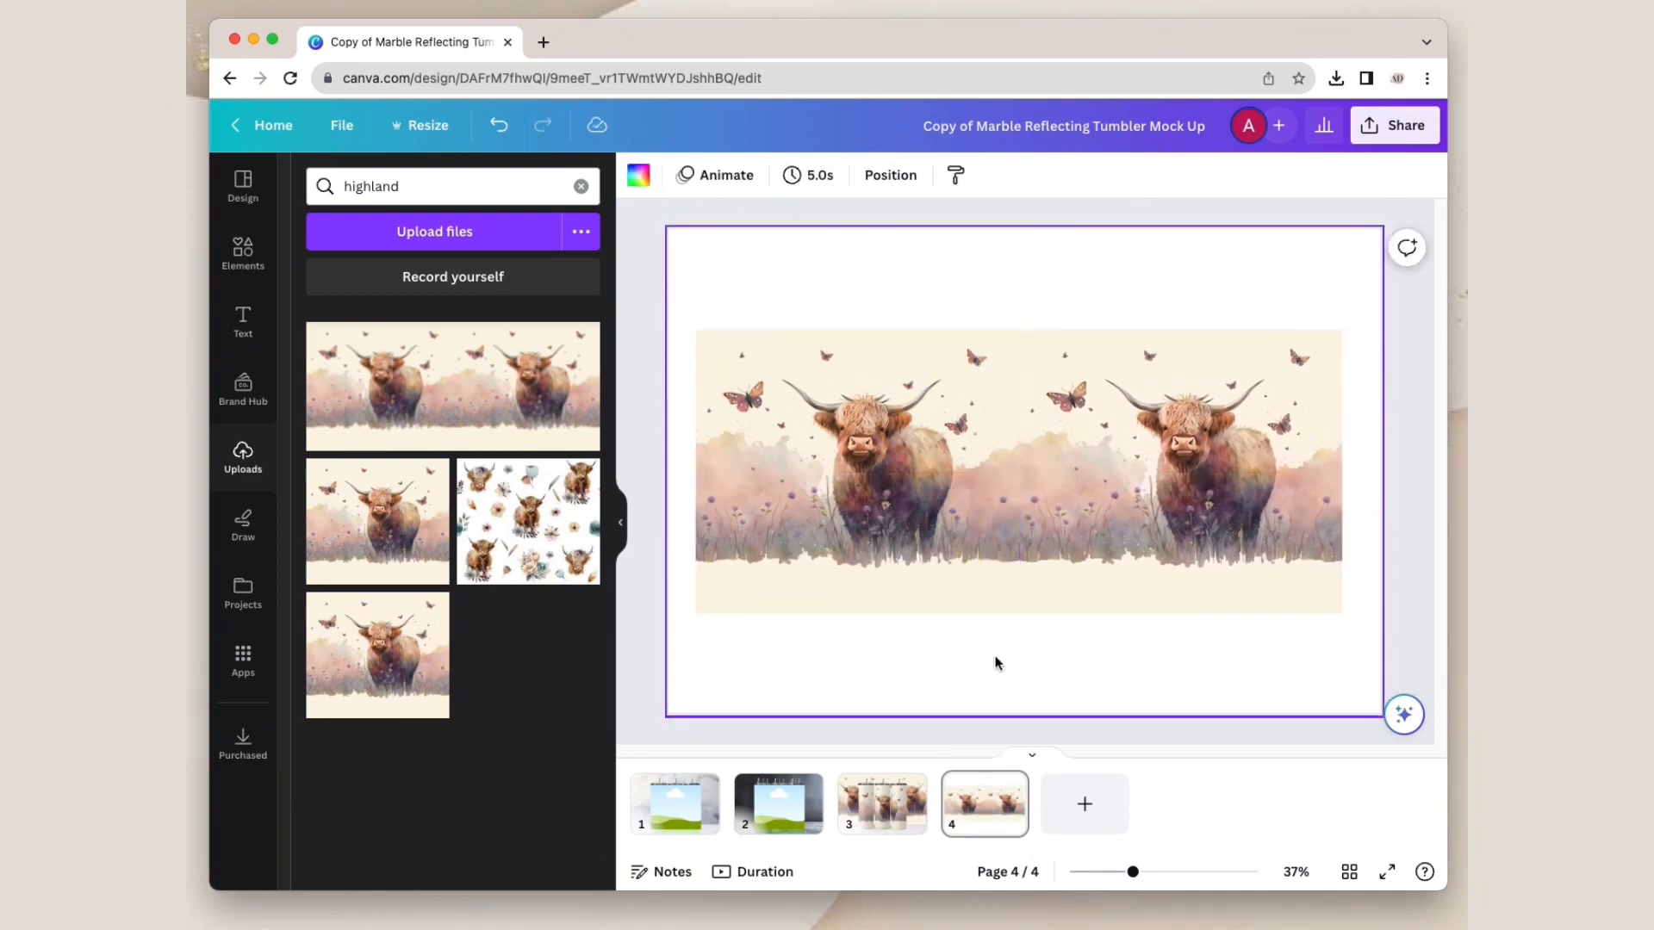
Step: Nudge the right cow image slightly left at close zoom to make the seam between the two images continuous
left_click_drag(1134, 873, 1204, 873)
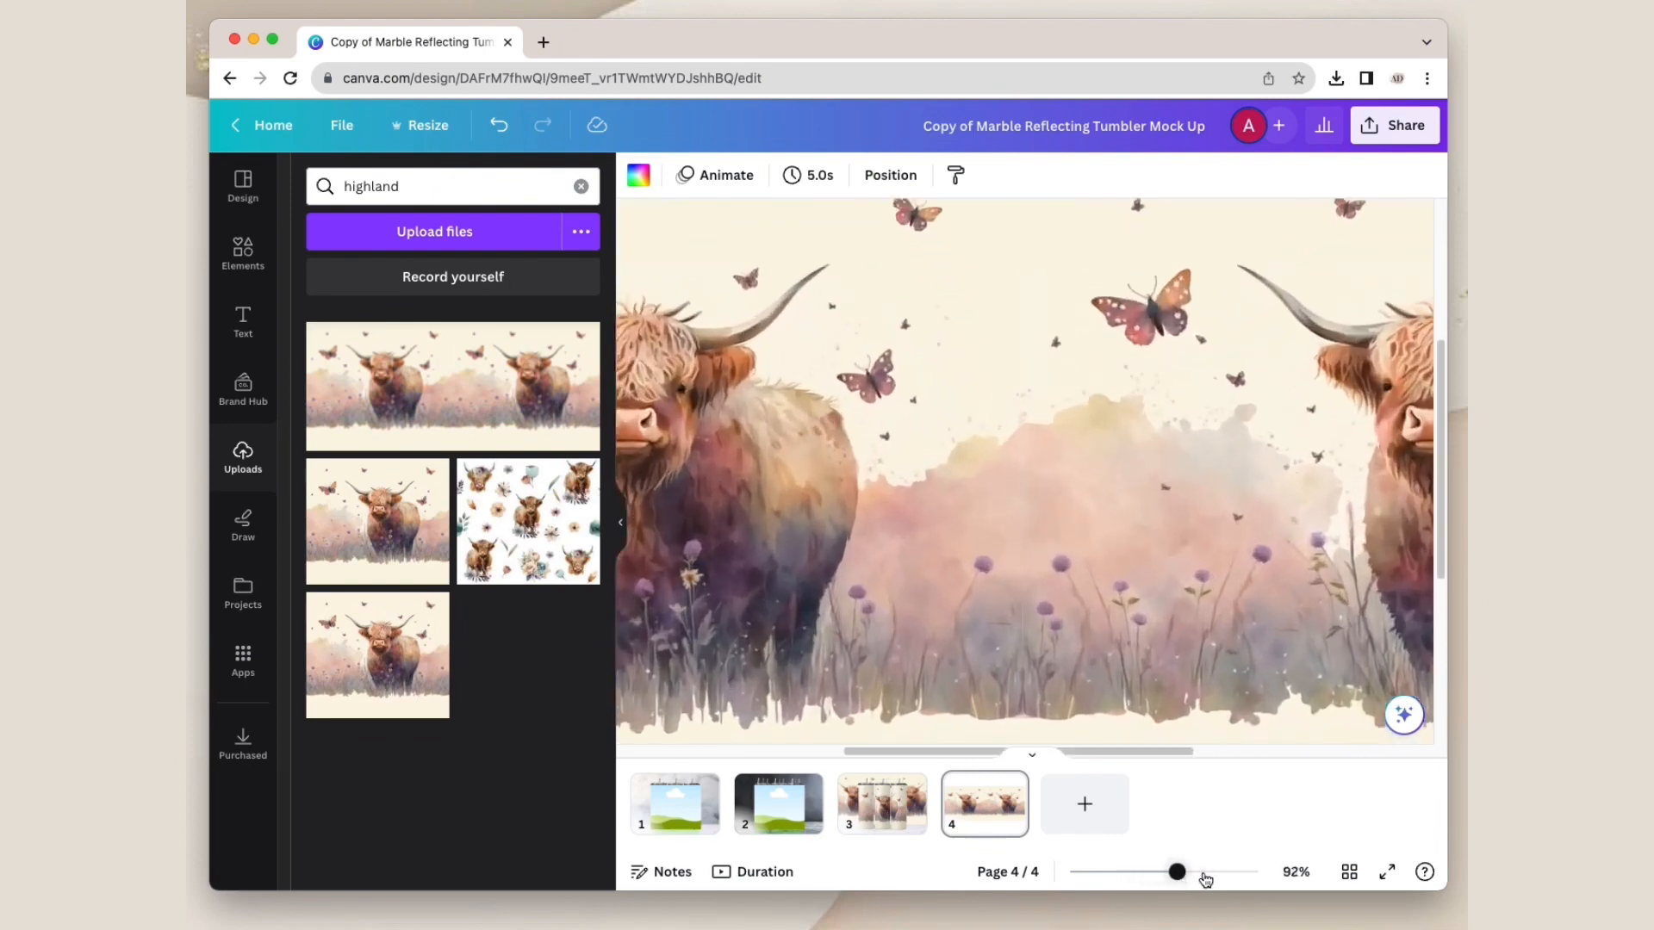
left_click_drag(1132, 616, 1126, 618)
left_click(1111, 873)
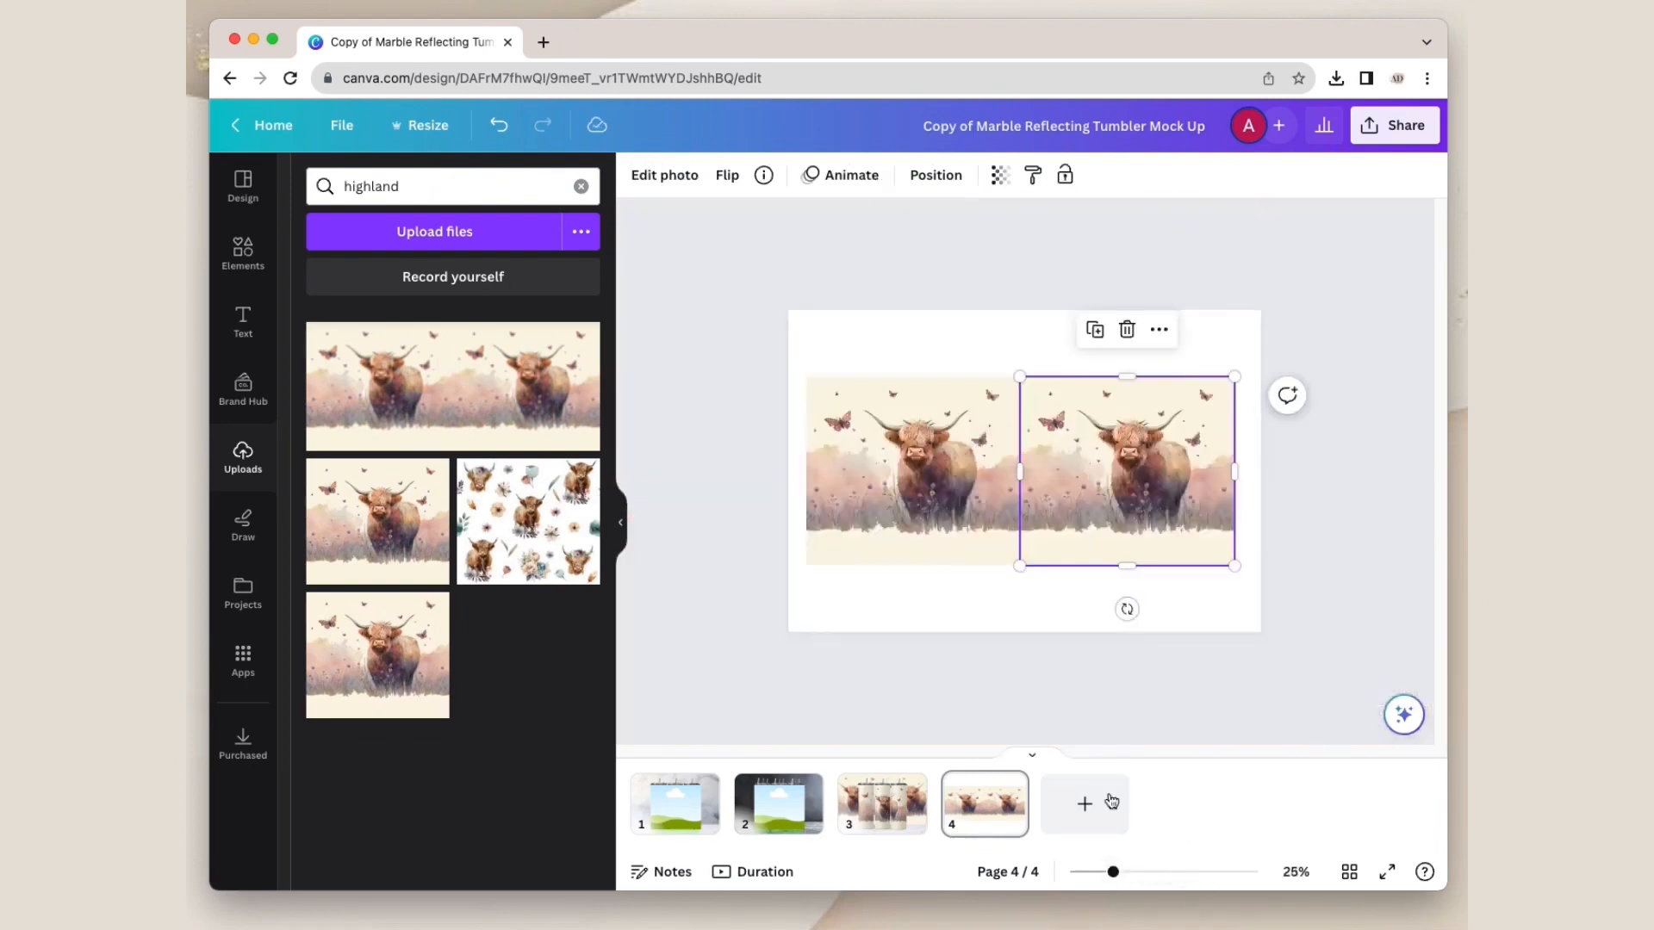
left_click(1022, 598)
Step: Select both cow images on page 4 and download only that selection as a PNG at size 1
left_click(1202, 448)
left_click(963, 446, "shift")
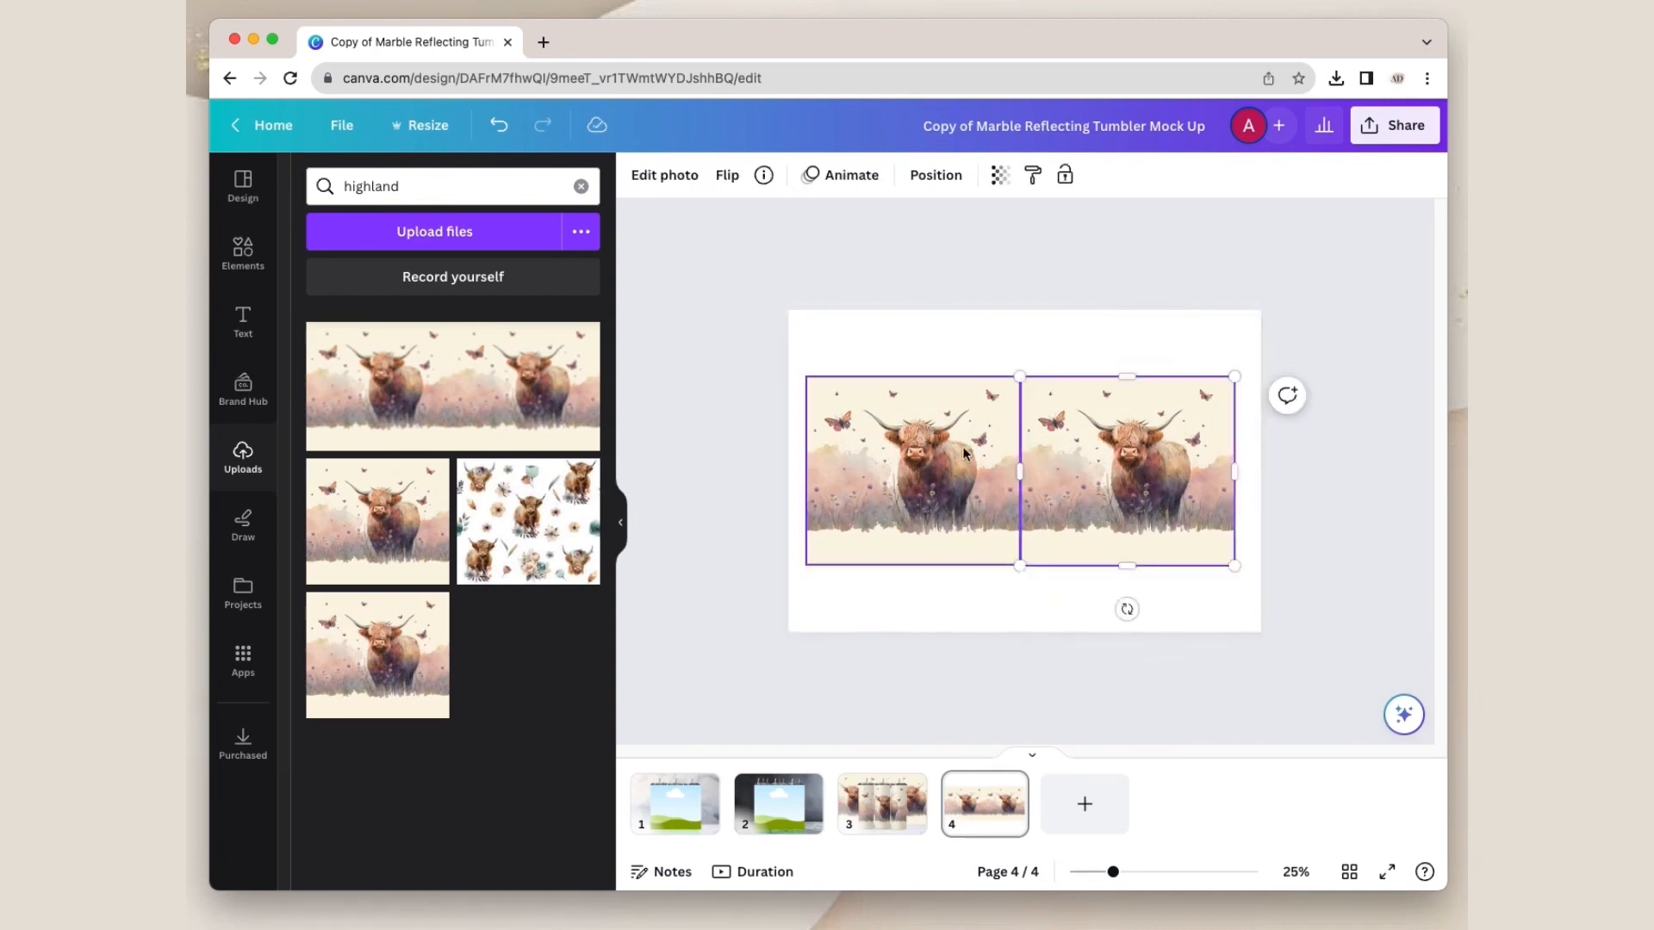
right_click(949, 408)
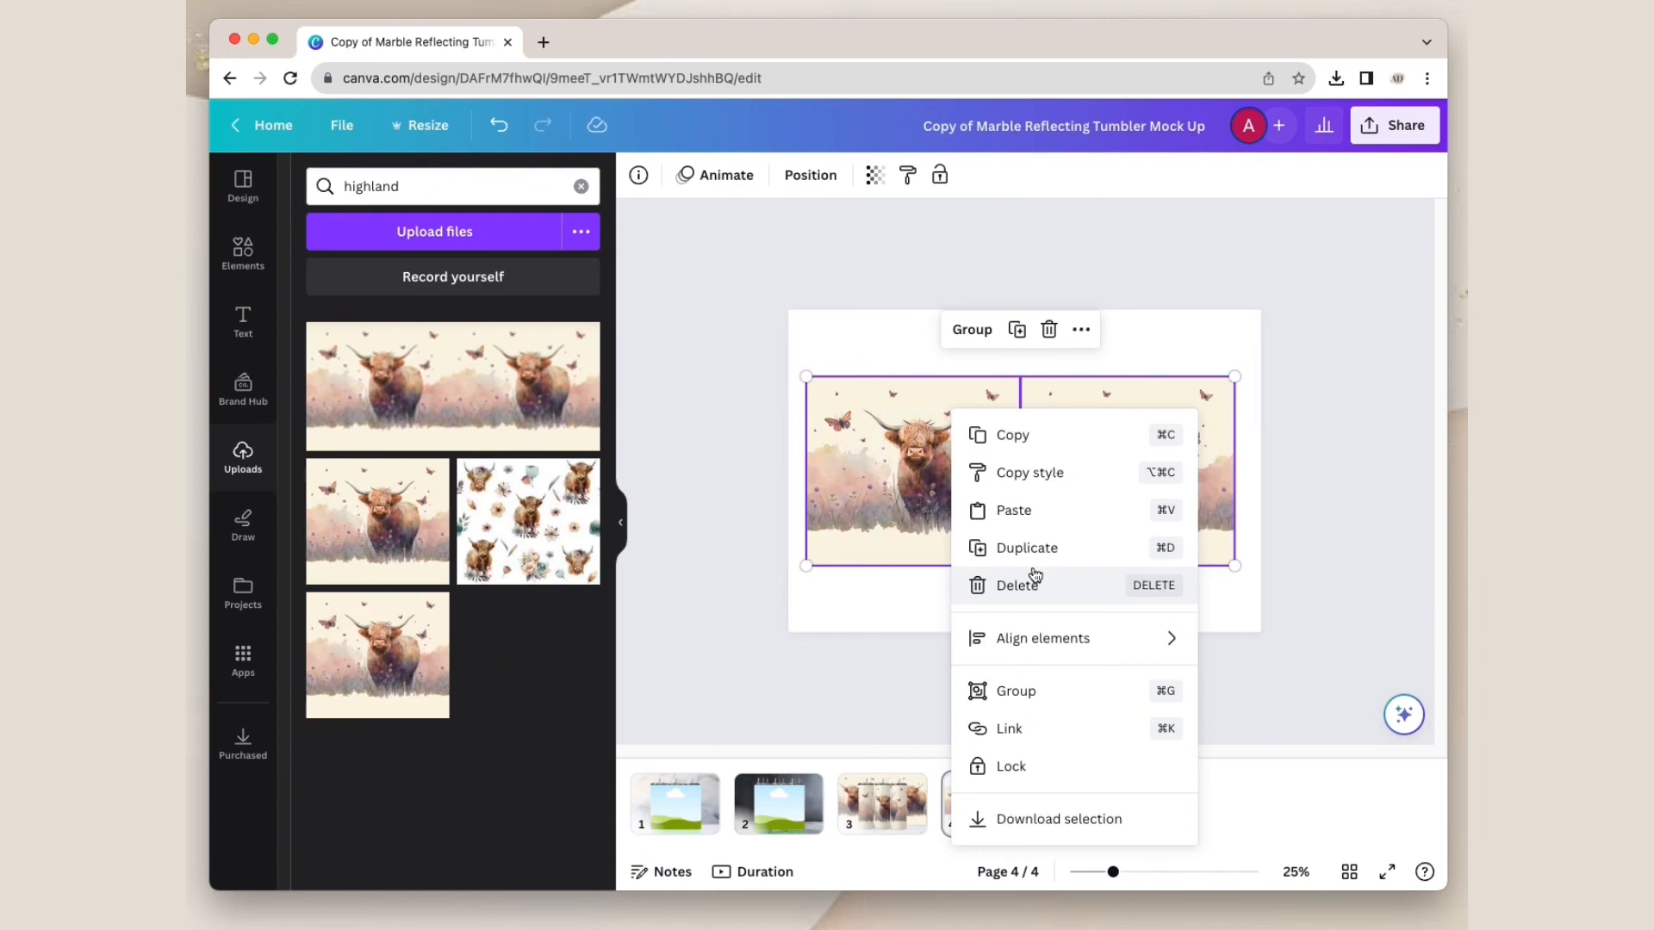
left_click(1053, 818)
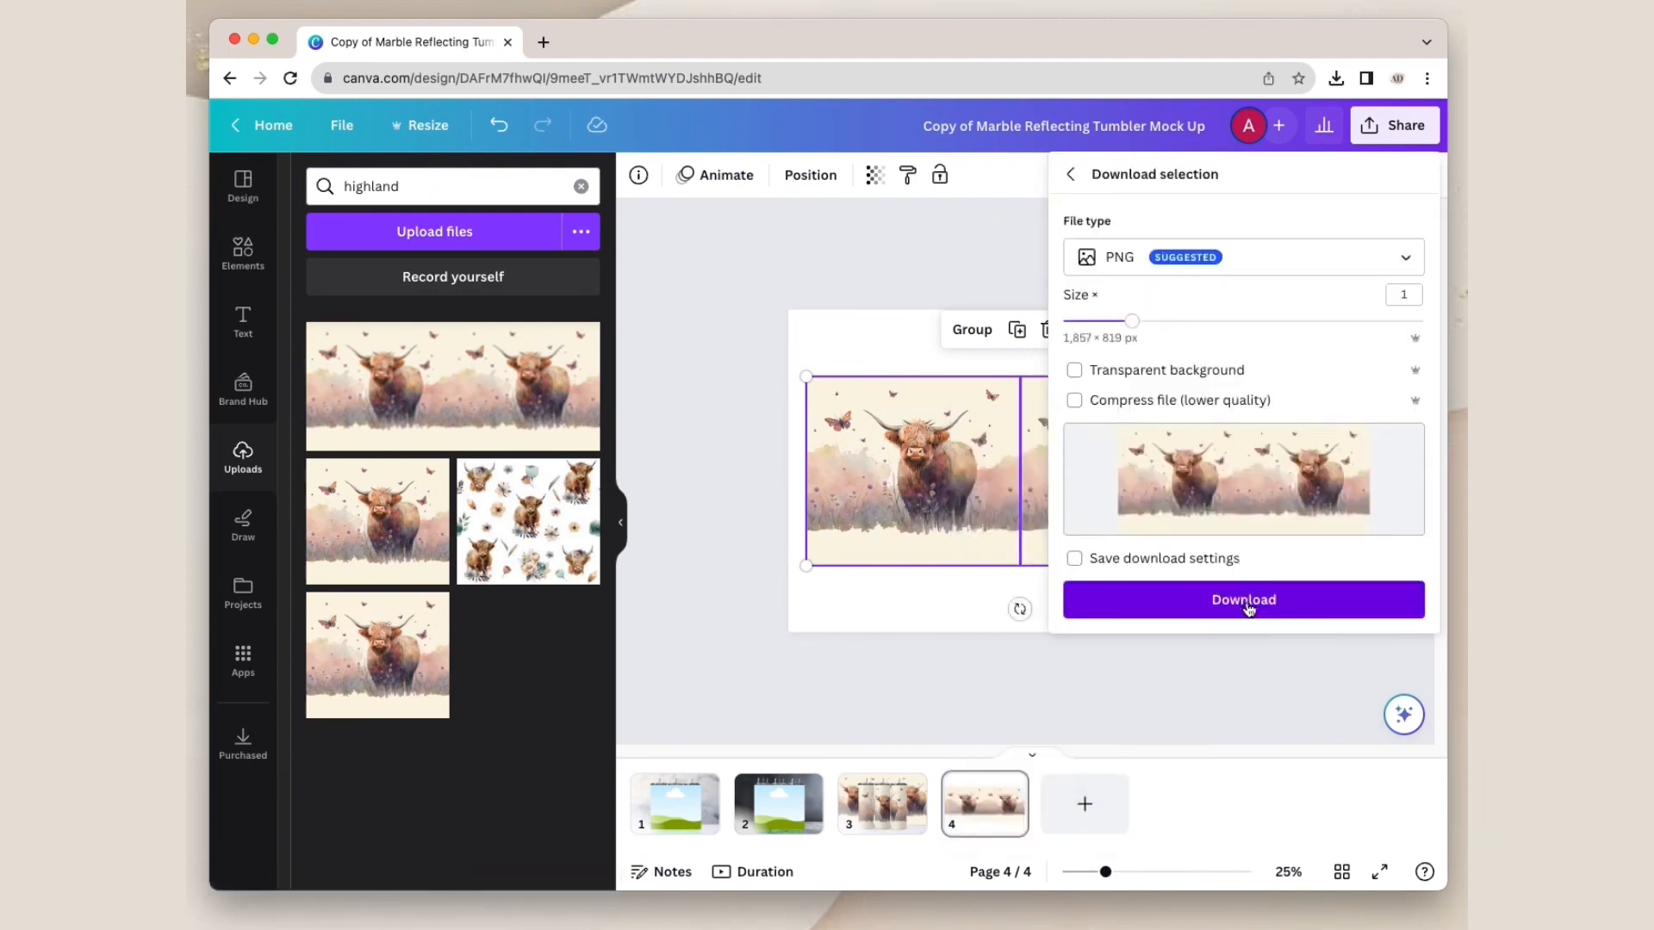
left_click(1244, 602)
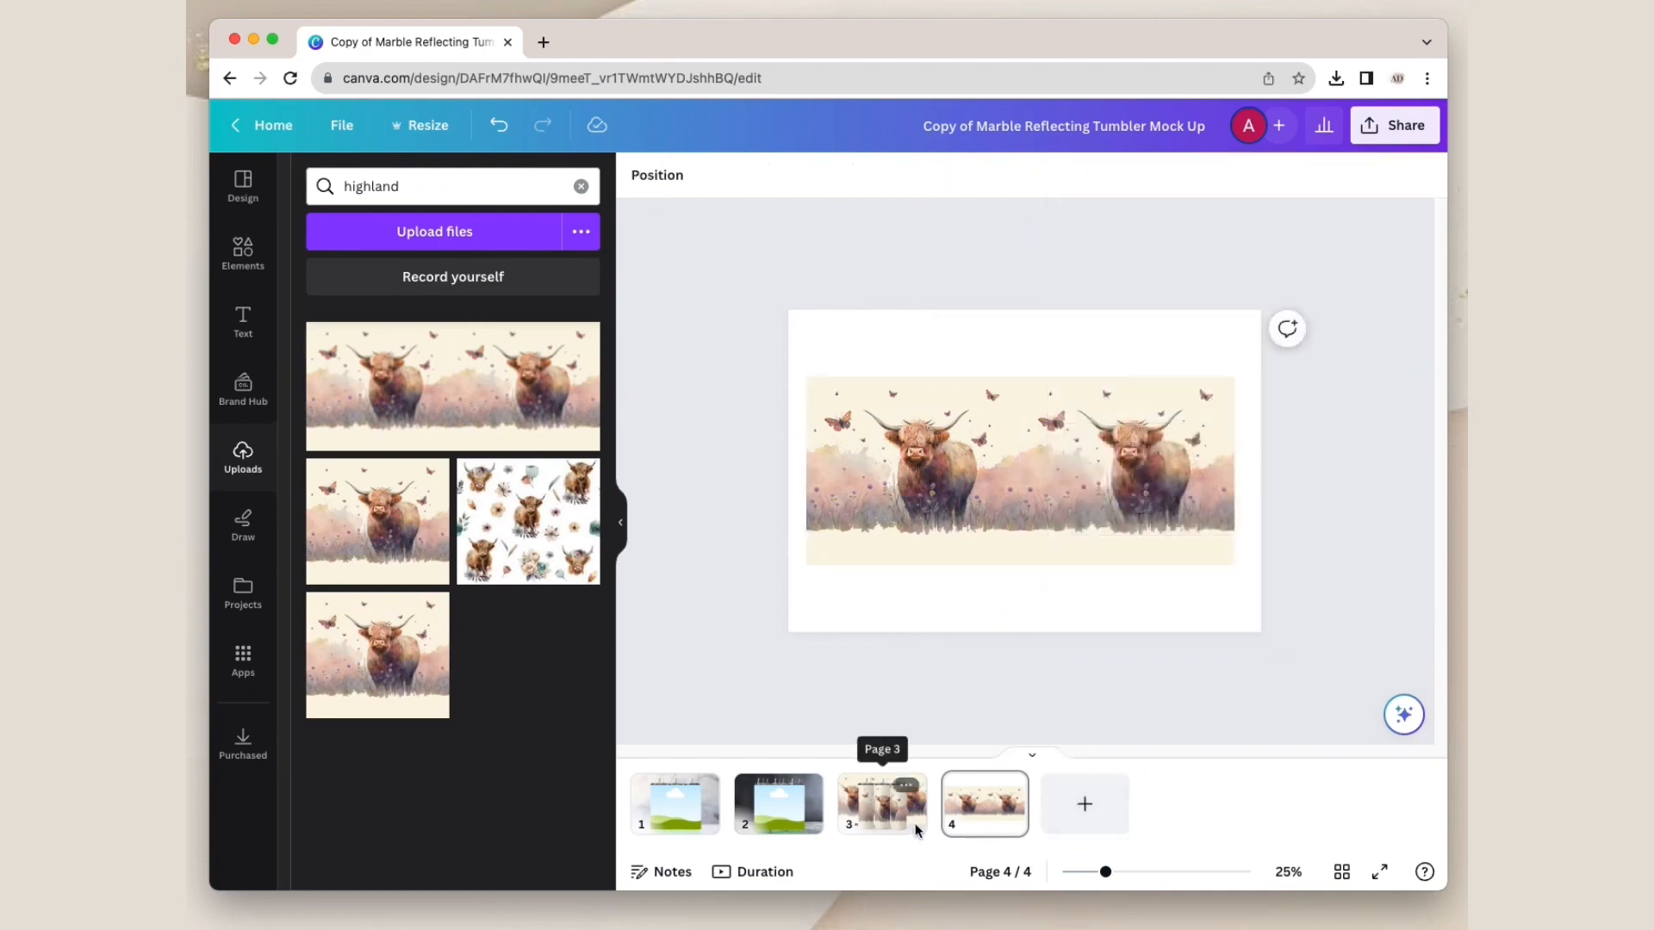
left_click(985, 806)
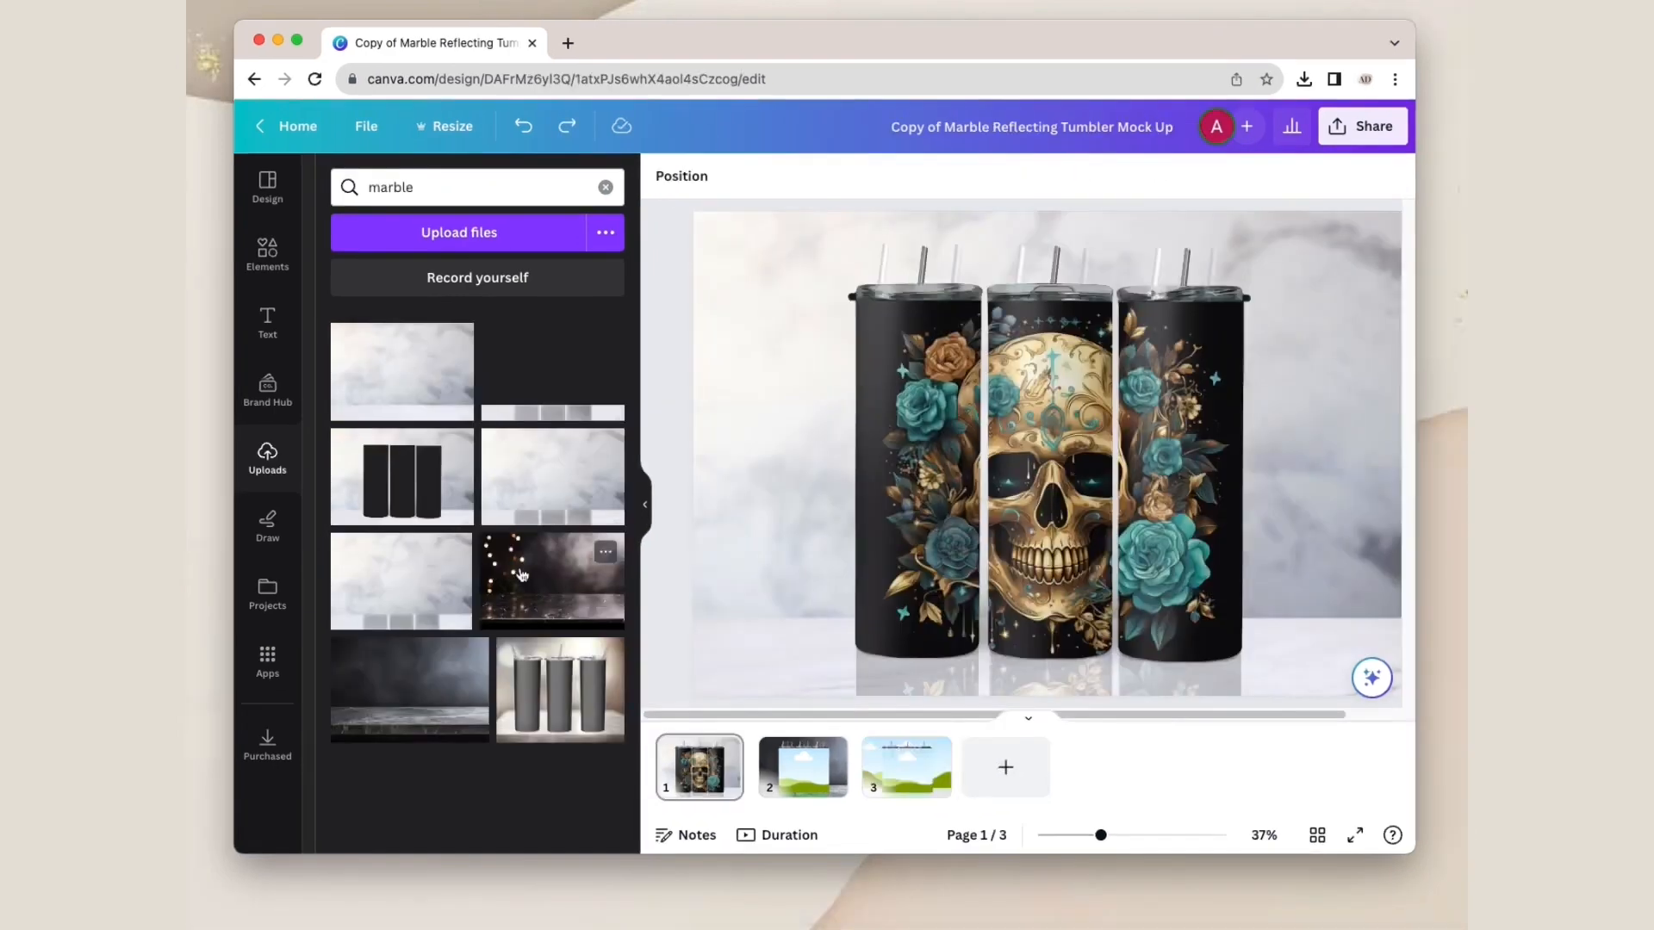
Step: Replace page 1's background with the dark marble image with bokeh lights, enlarging and repositioning it in the frame behind the skull tumblers
left_click_drag(535, 584, 737, 528)
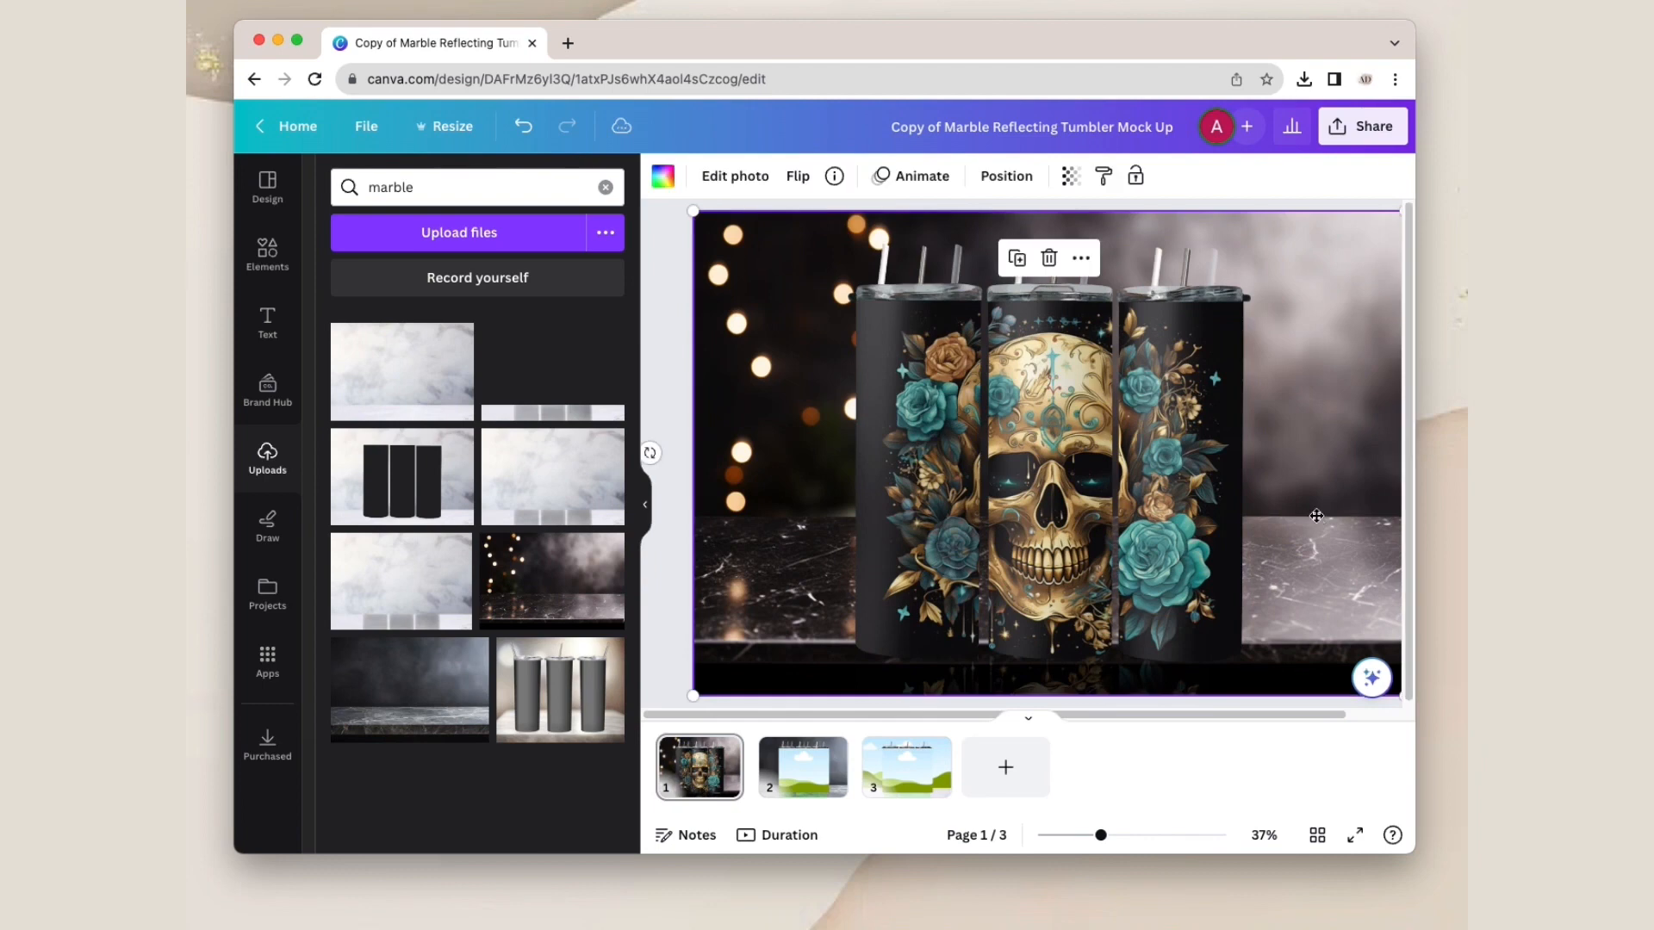
double_click(1314, 513)
left_click_drag(689, 696, 621, 754)
left_click_drag(763, 594, 821, 595)
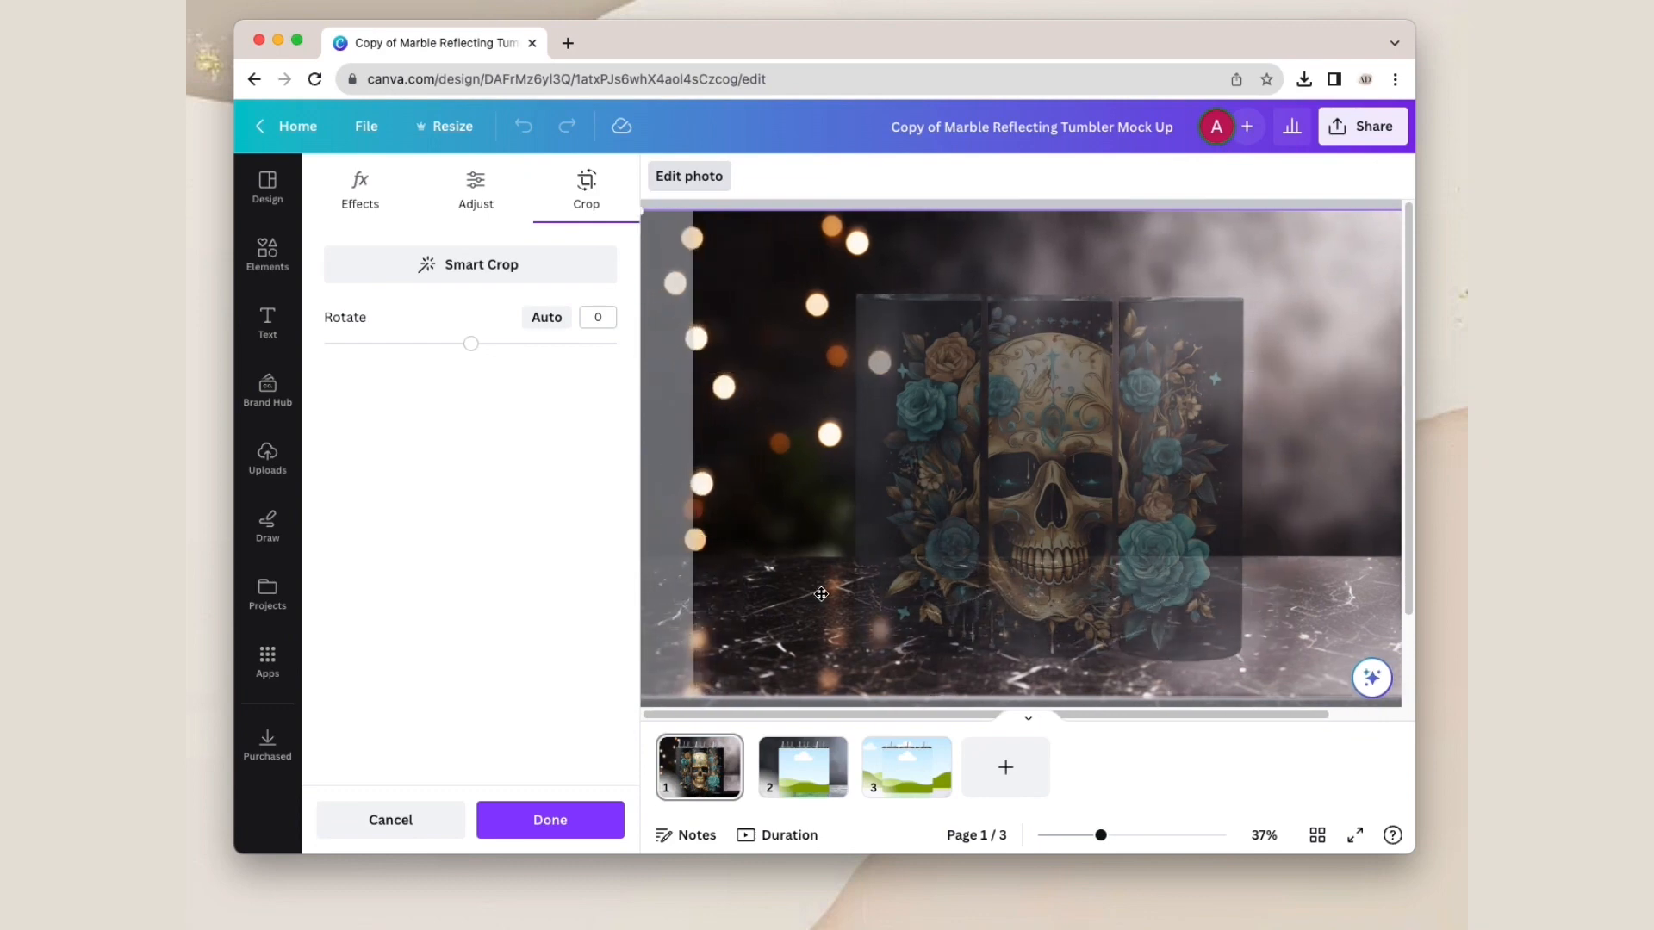
key("Return")
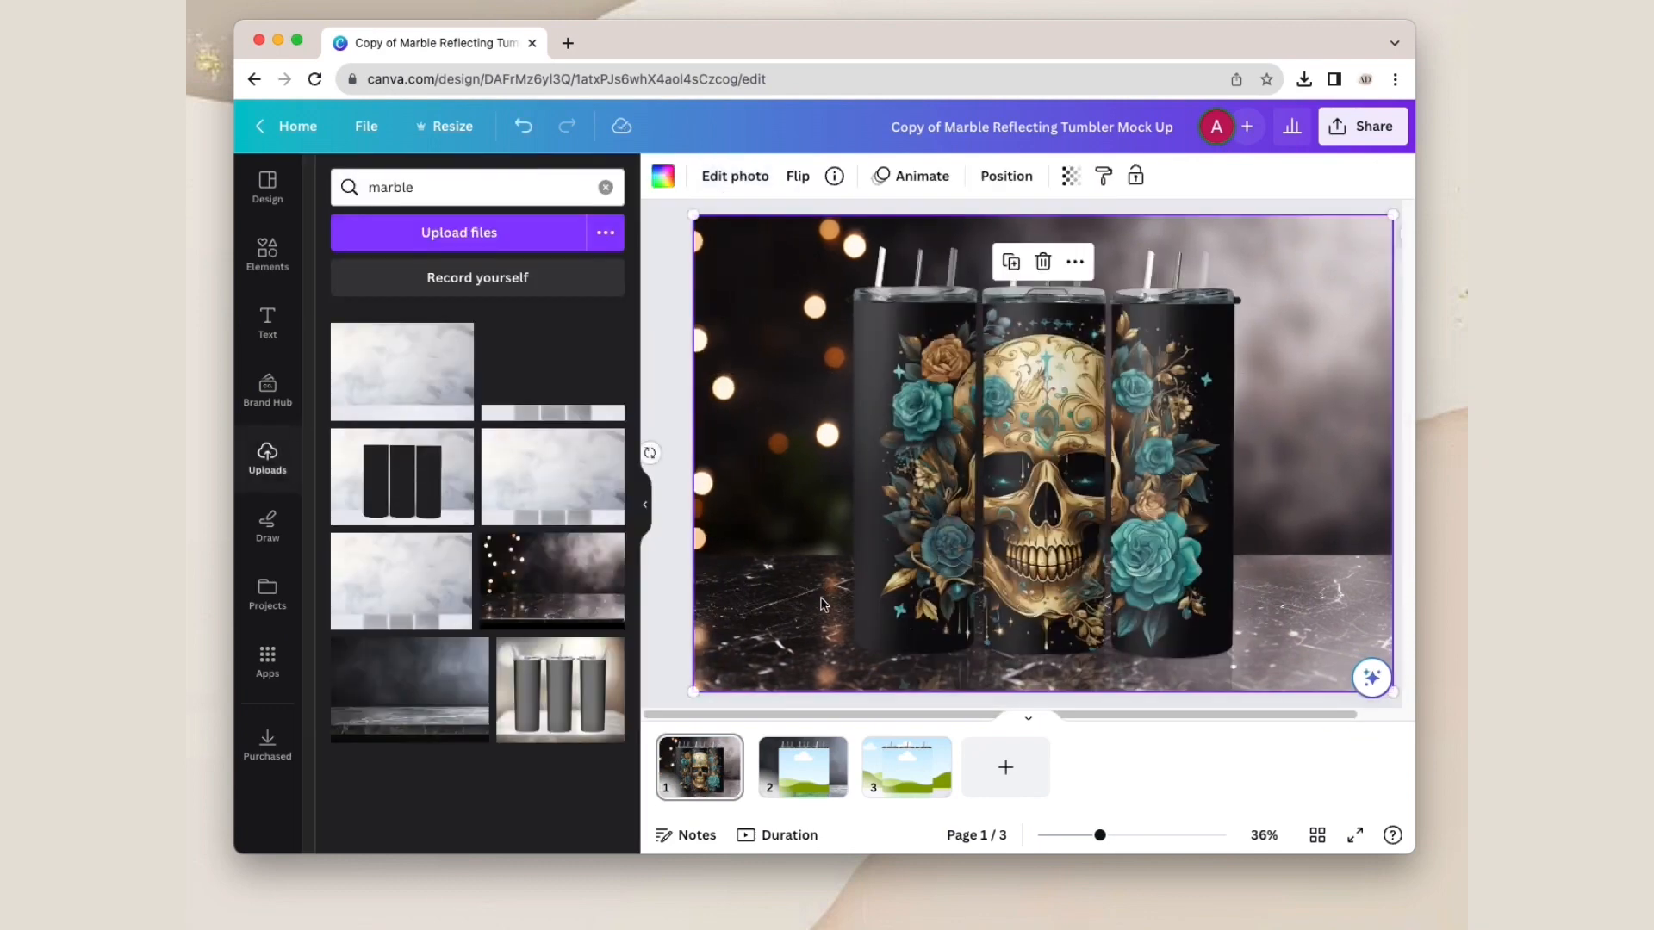
Step: Unlock the reflection image beneath the skull tumblers on page 1 and set its transparency to 33
left_click(1068, 672)
left_click(828, 177)
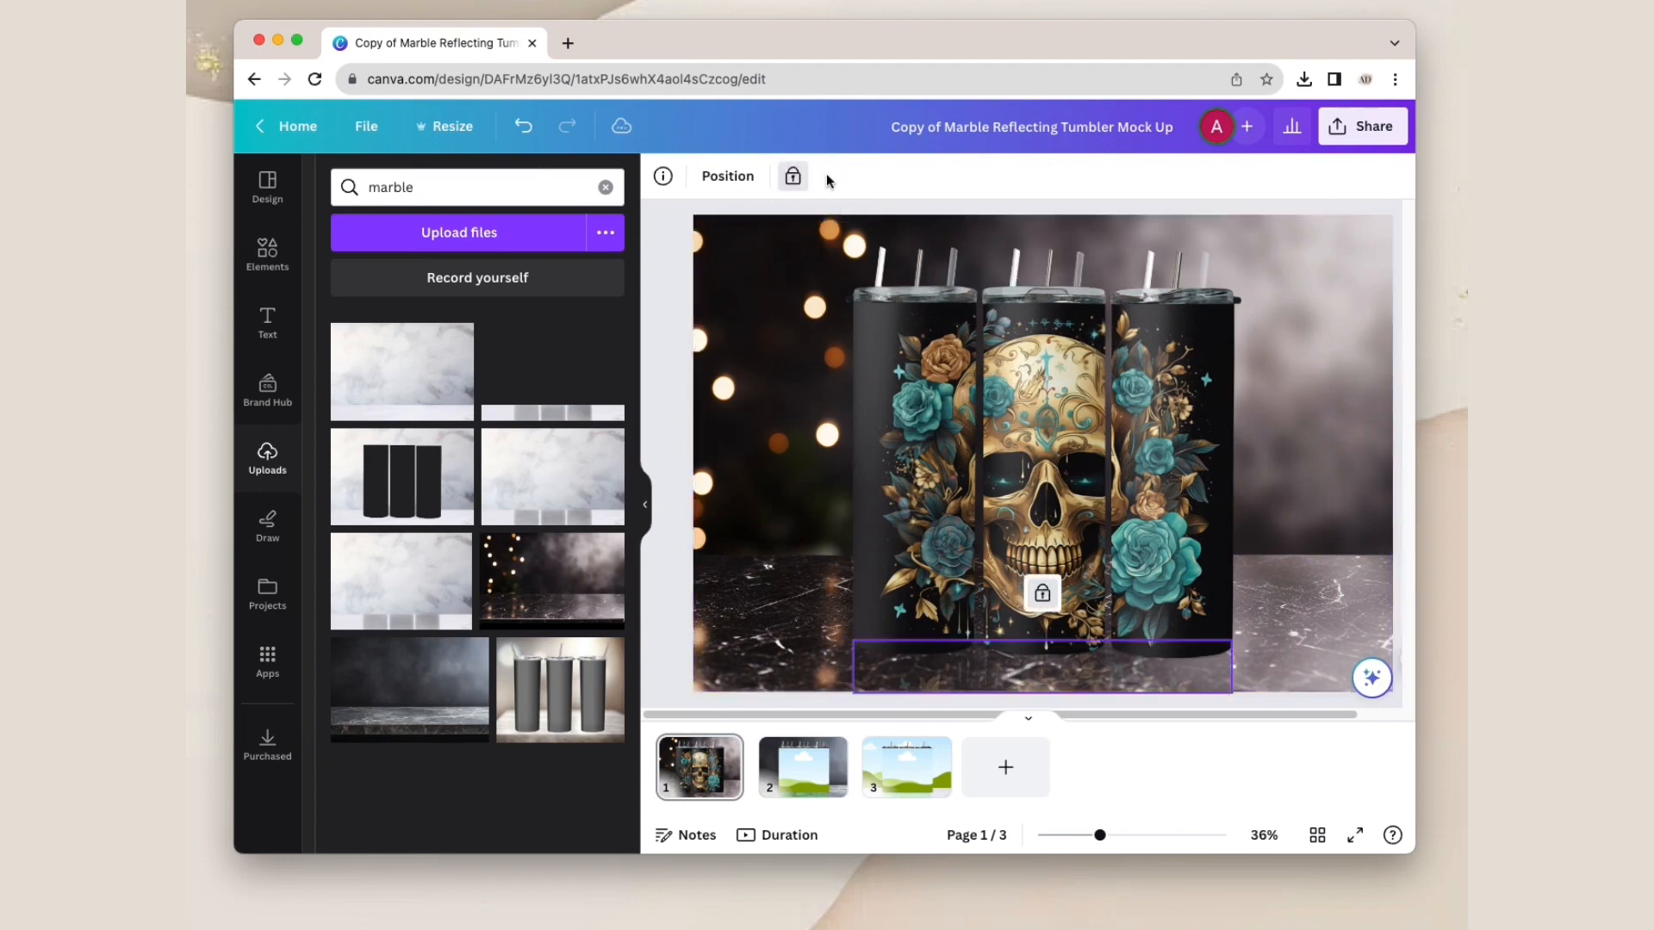
left_click(791, 181)
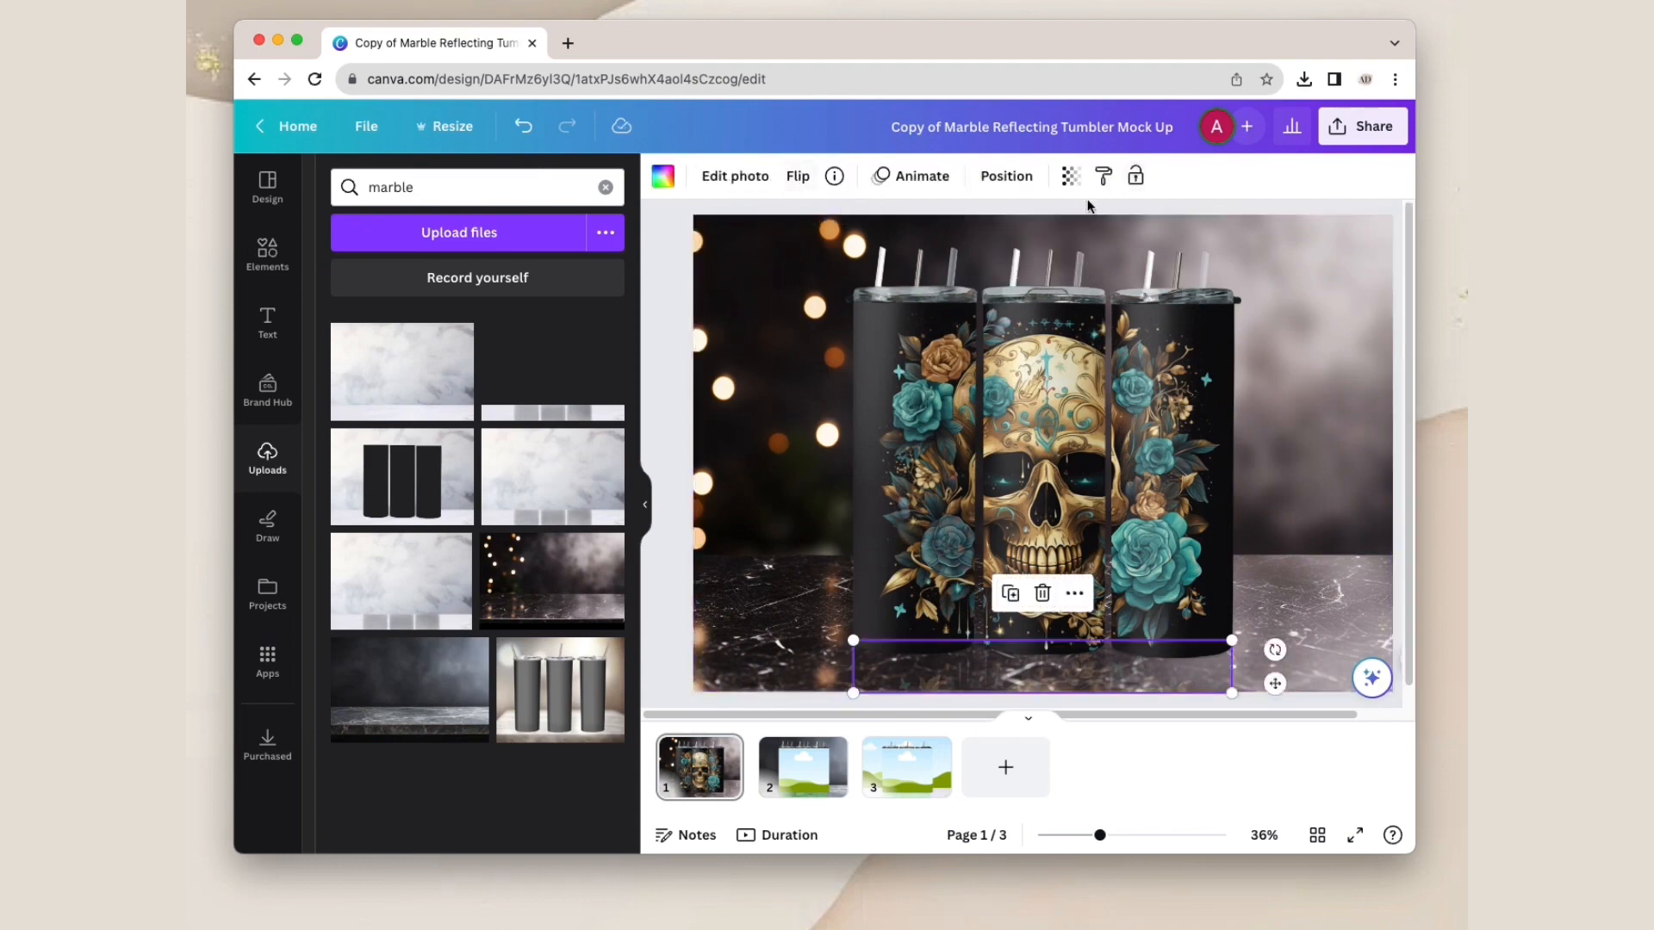
left_click(1069, 177)
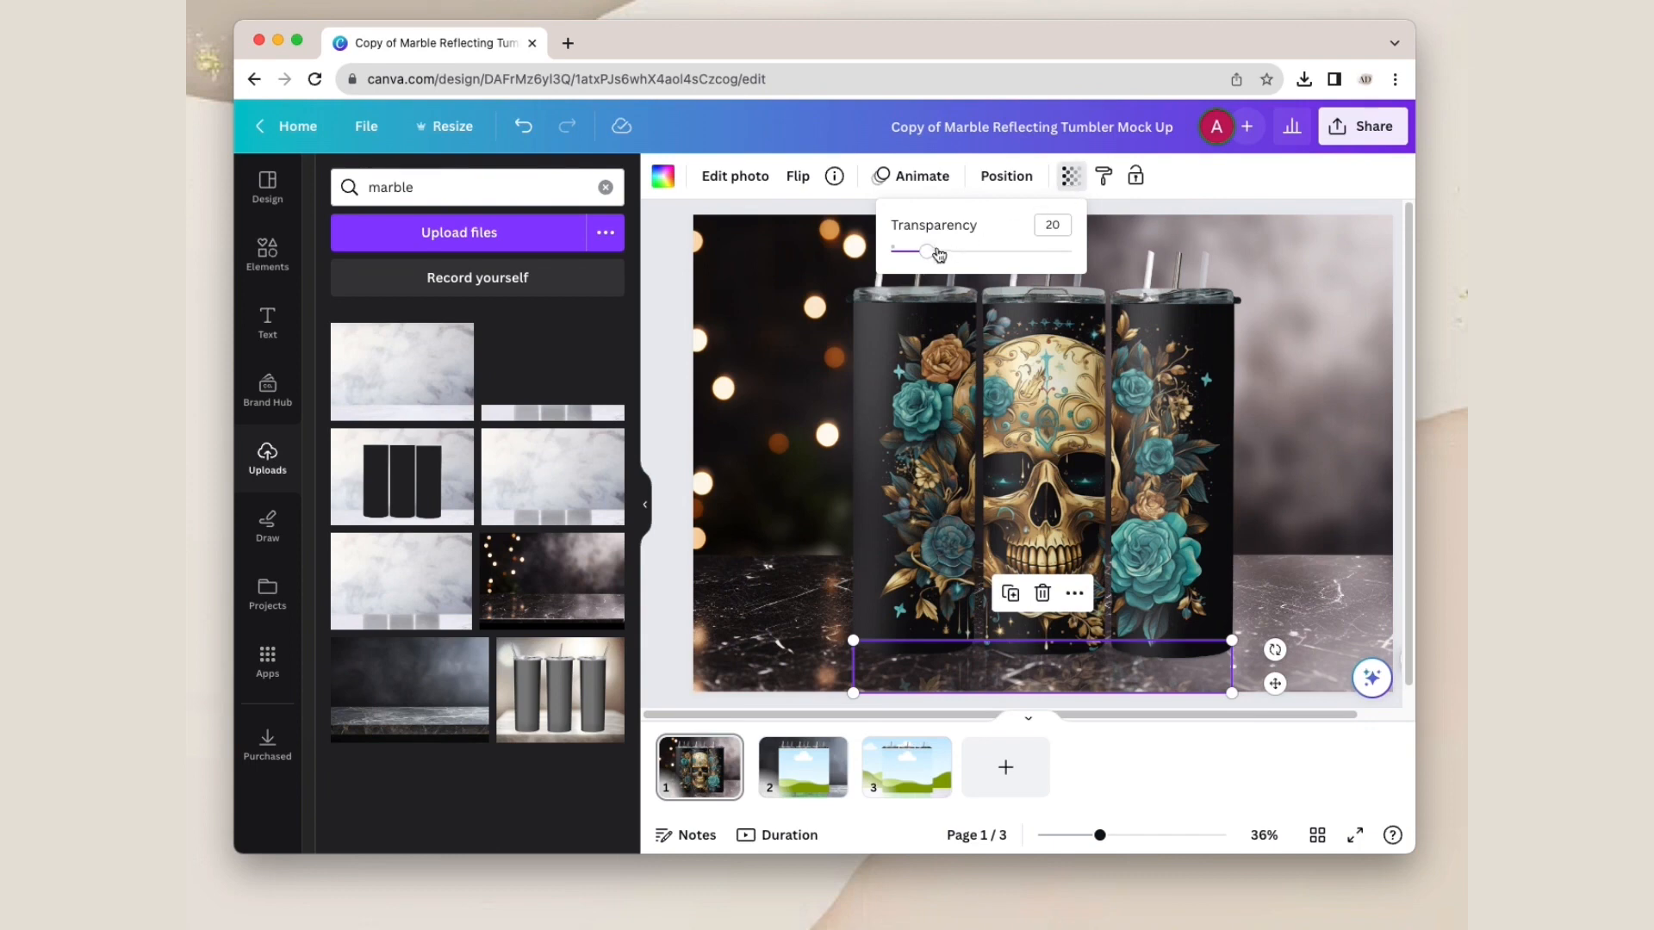
mouse_move(938, 253)
left_mouse_down()
mouse_move(992, 253)
mouse_move(951, 252)
left_mouse_up()
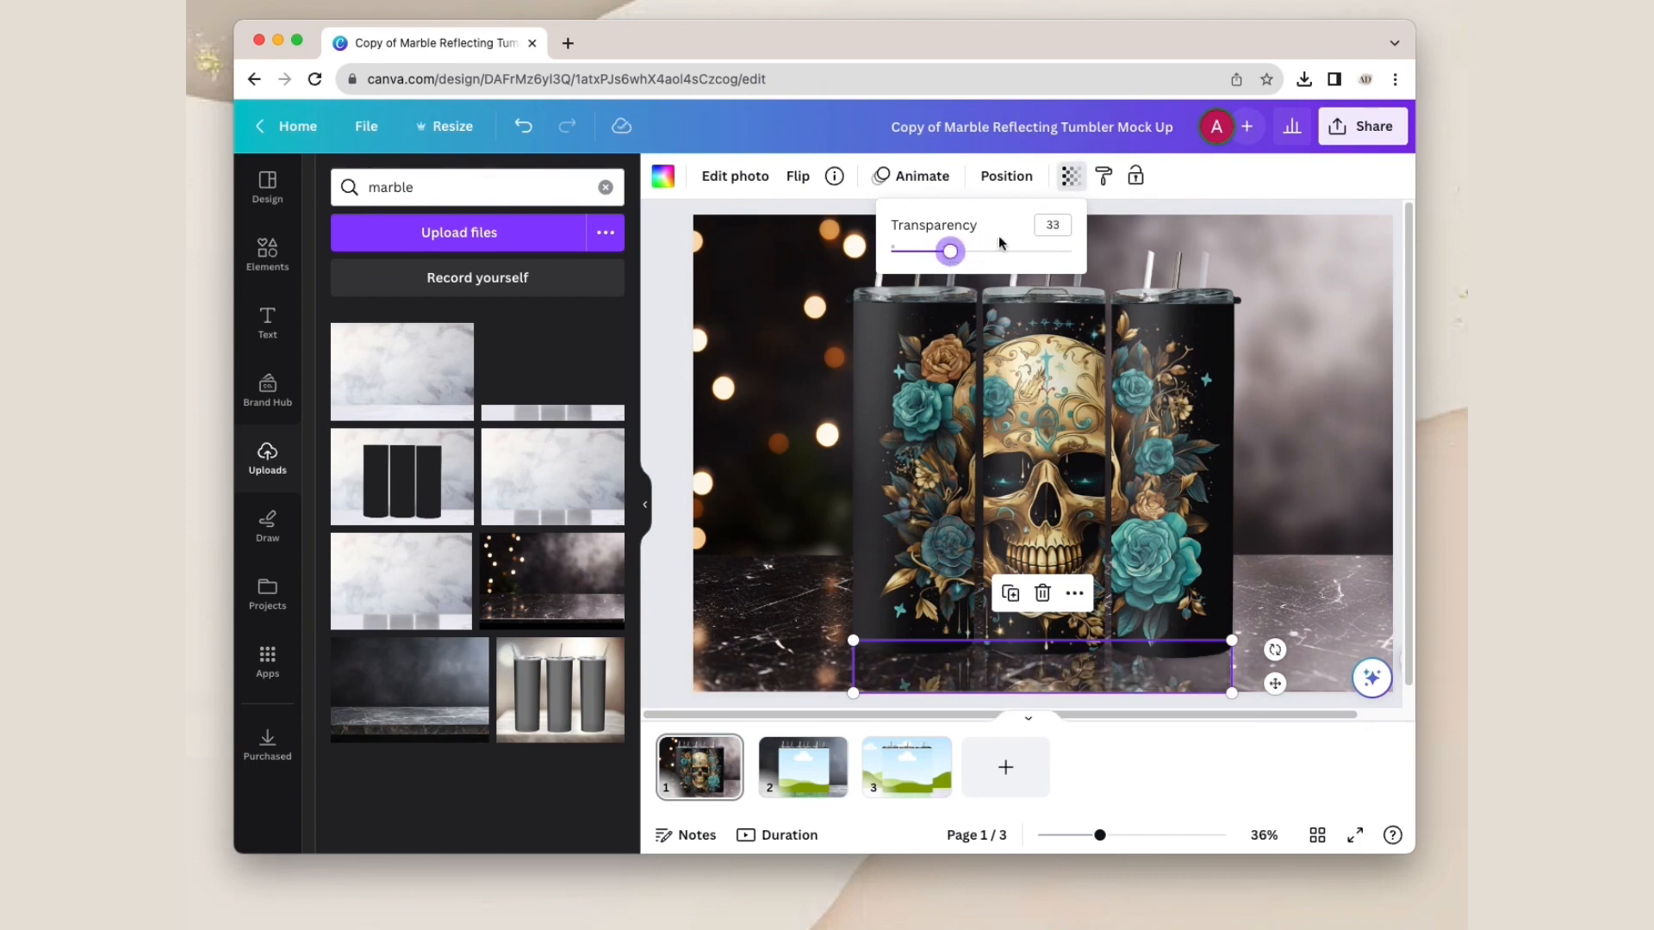
left_click(1370, 200)
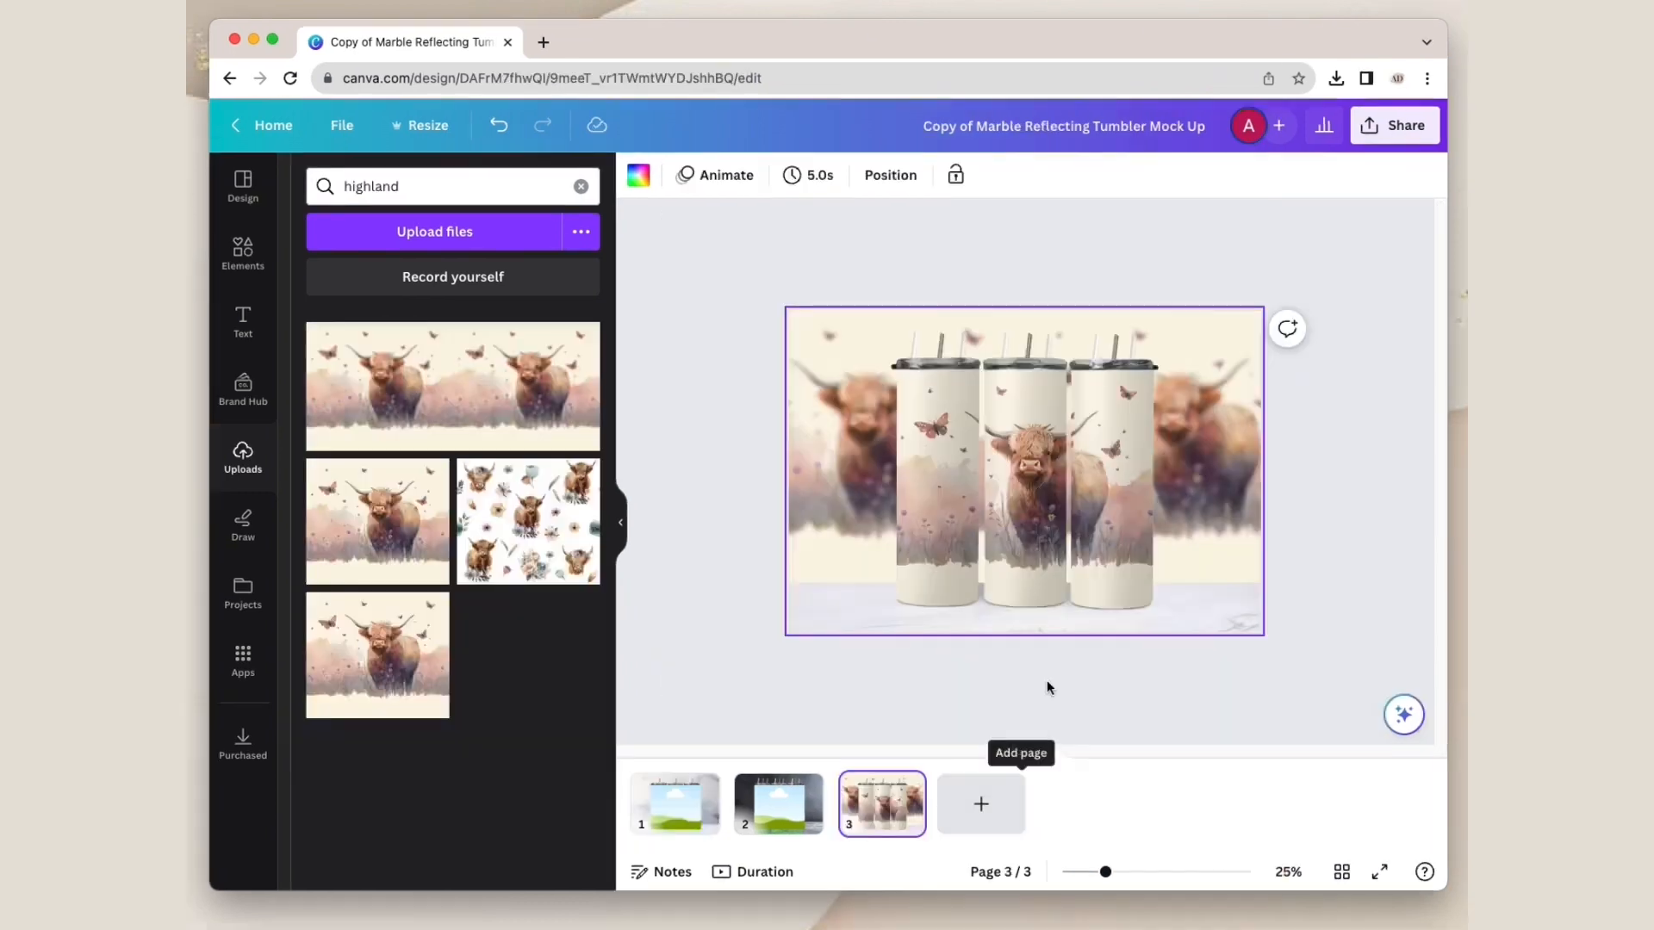
left_click(1139, 717)
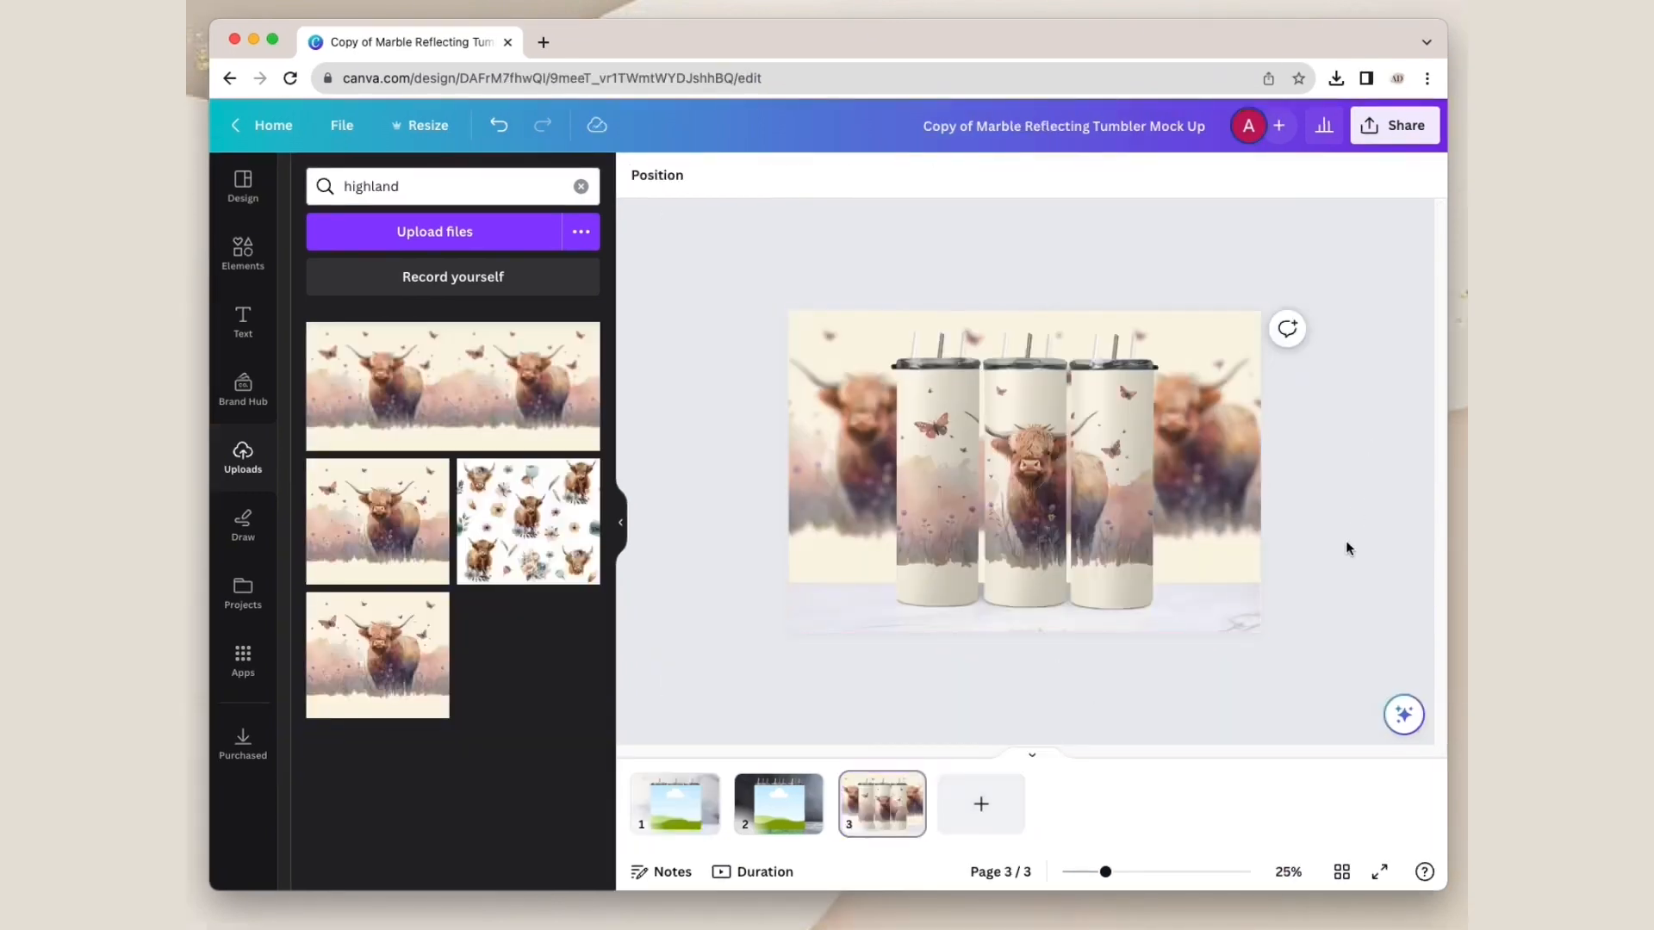